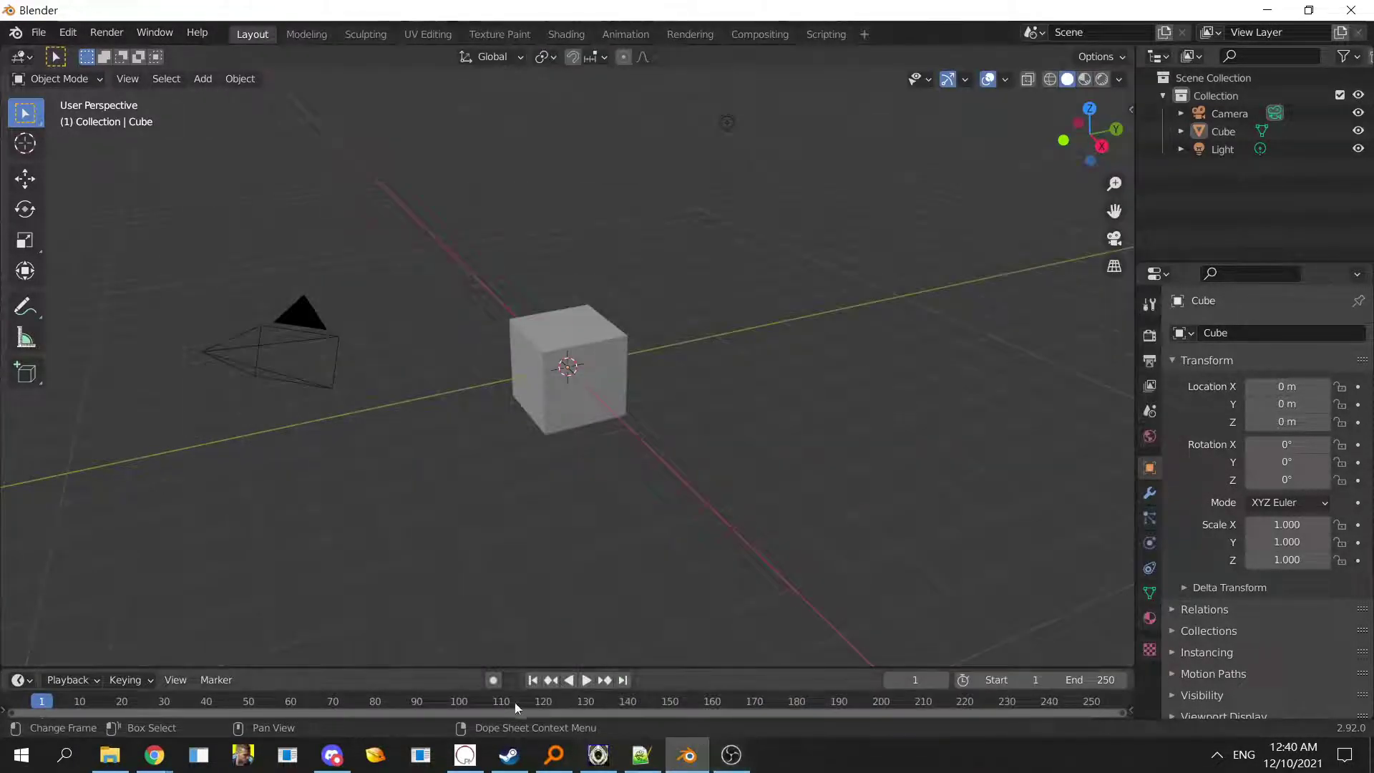
- Switch to Noesis and browse its folder tree to the temp folder on the D: drive
left_click(611, 763)
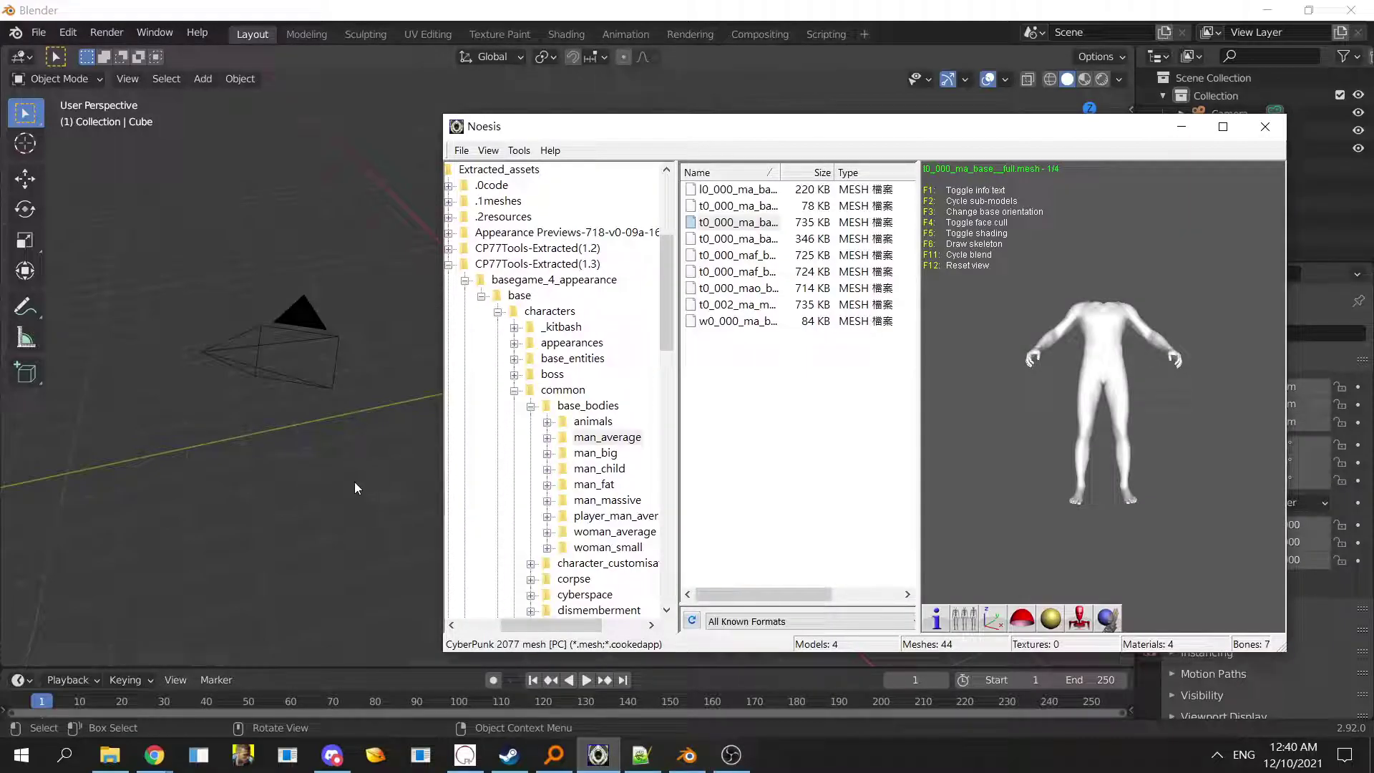
left_click(364, 518)
left_click(561, 765)
left_click(558, 760)
left_click(616, 764)
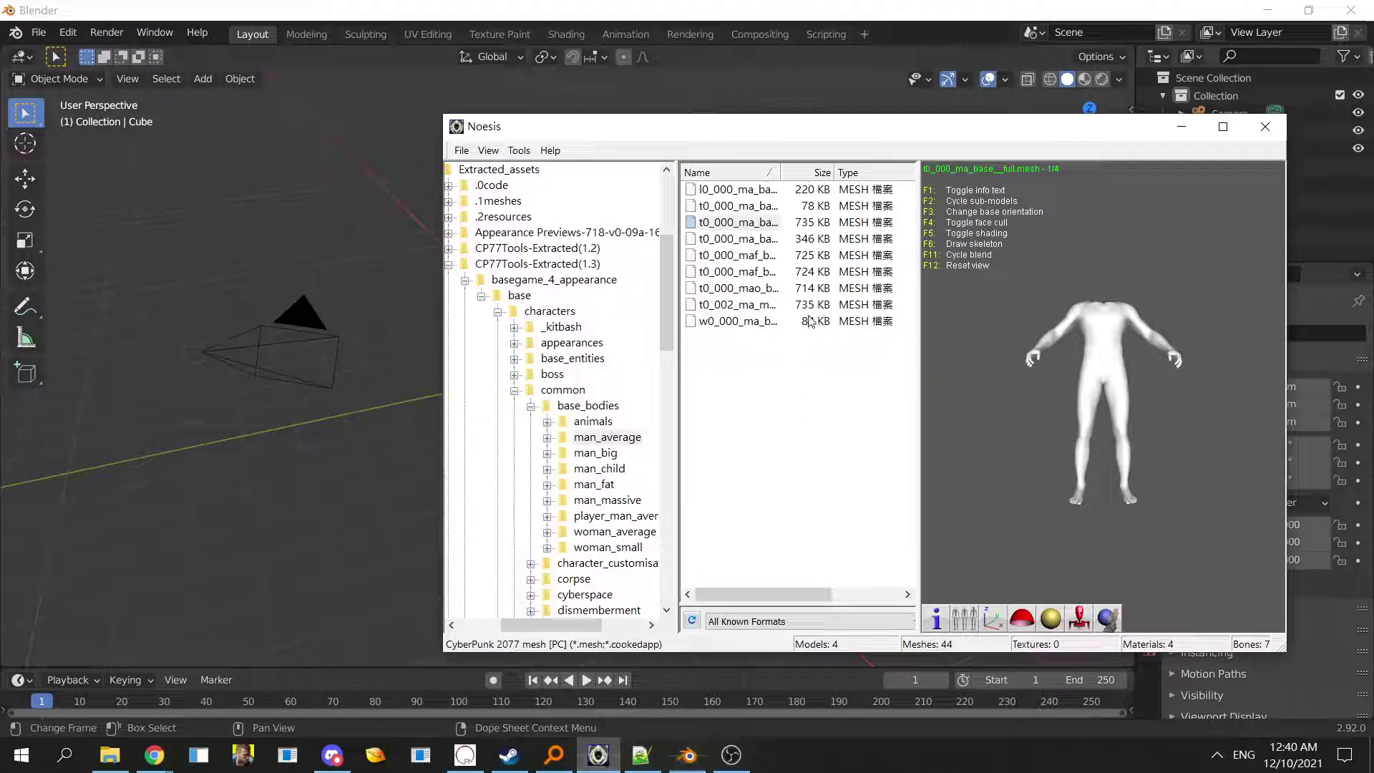
scroll(644, 572, "down", 15)
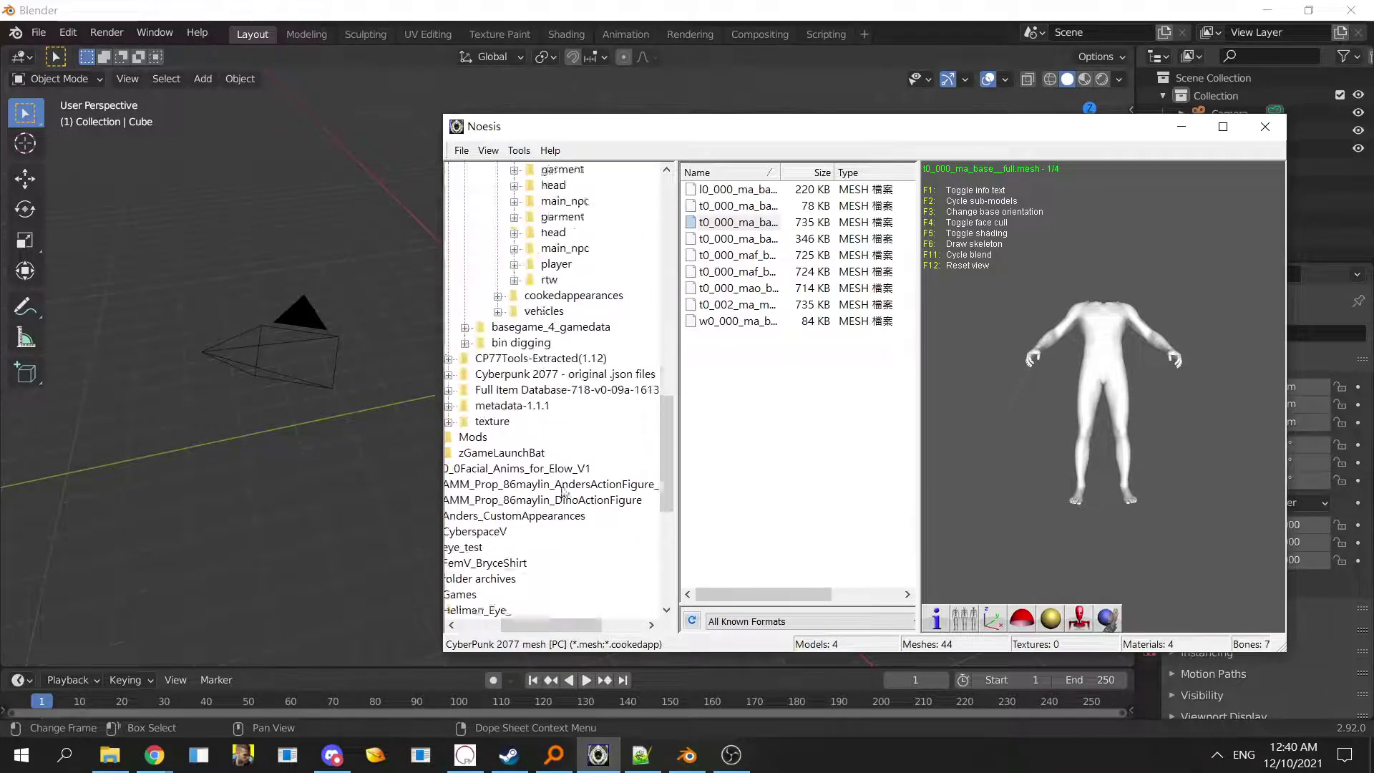
left_click_drag(570, 624, 522, 626)
scroll(547, 529, "down", 3)
- Switch to File Explorer and examine the mesh and buffer files in the dino_tank folder
left_click(118, 754)
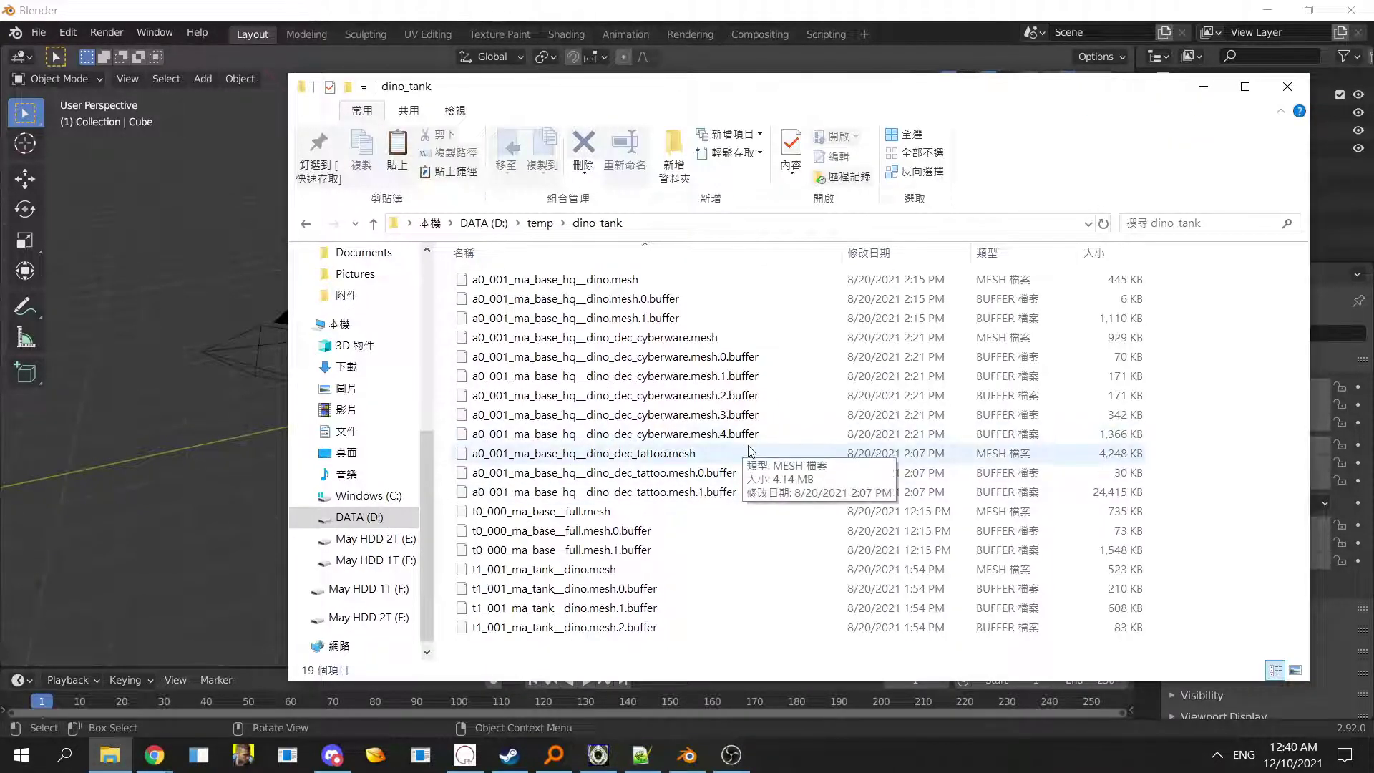
left_click(608, 318)
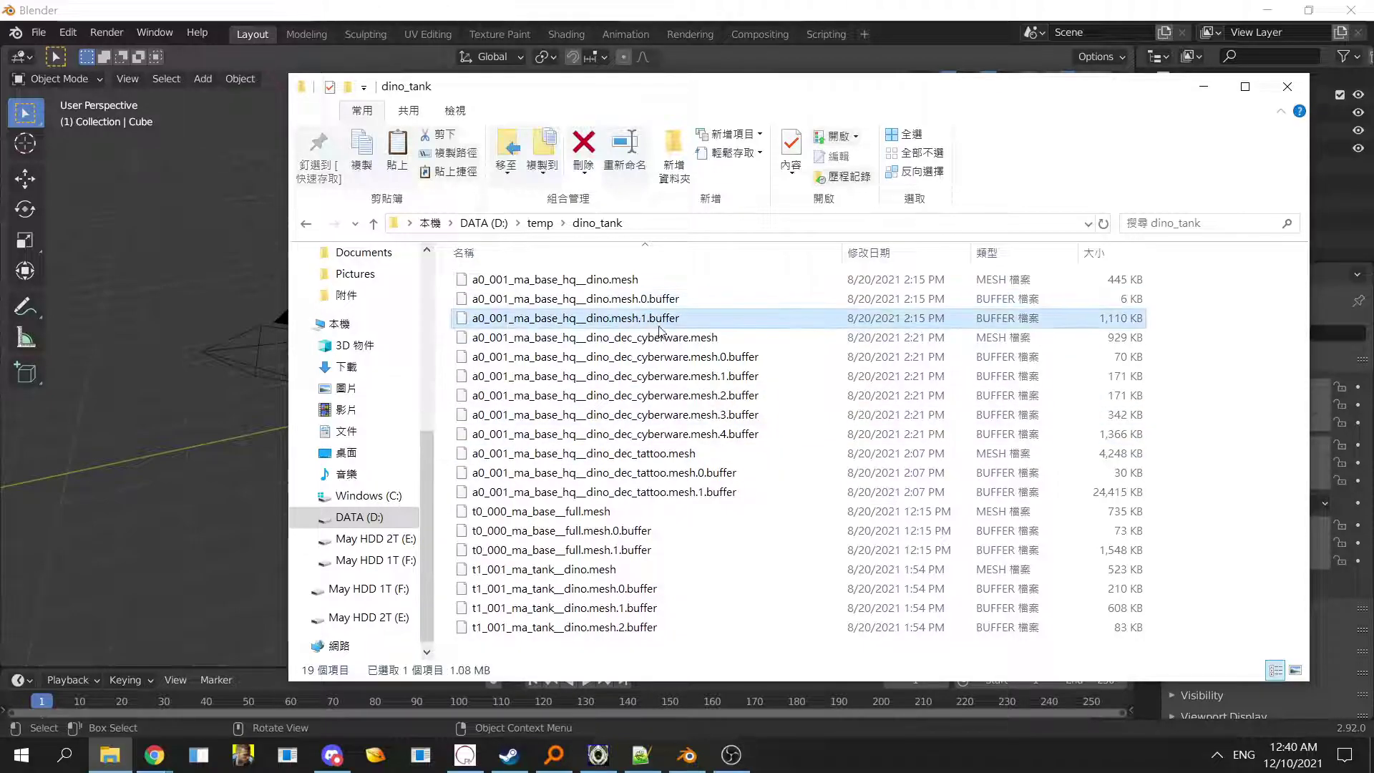
left_click_drag(668, 649, 609, 351)
left_click(659, 666)
- In Noesis, open the dino_tank folder and export a0_001_ma_base_hq__dino.mesh as an Autodesk FBX file
left_click(598, 755)
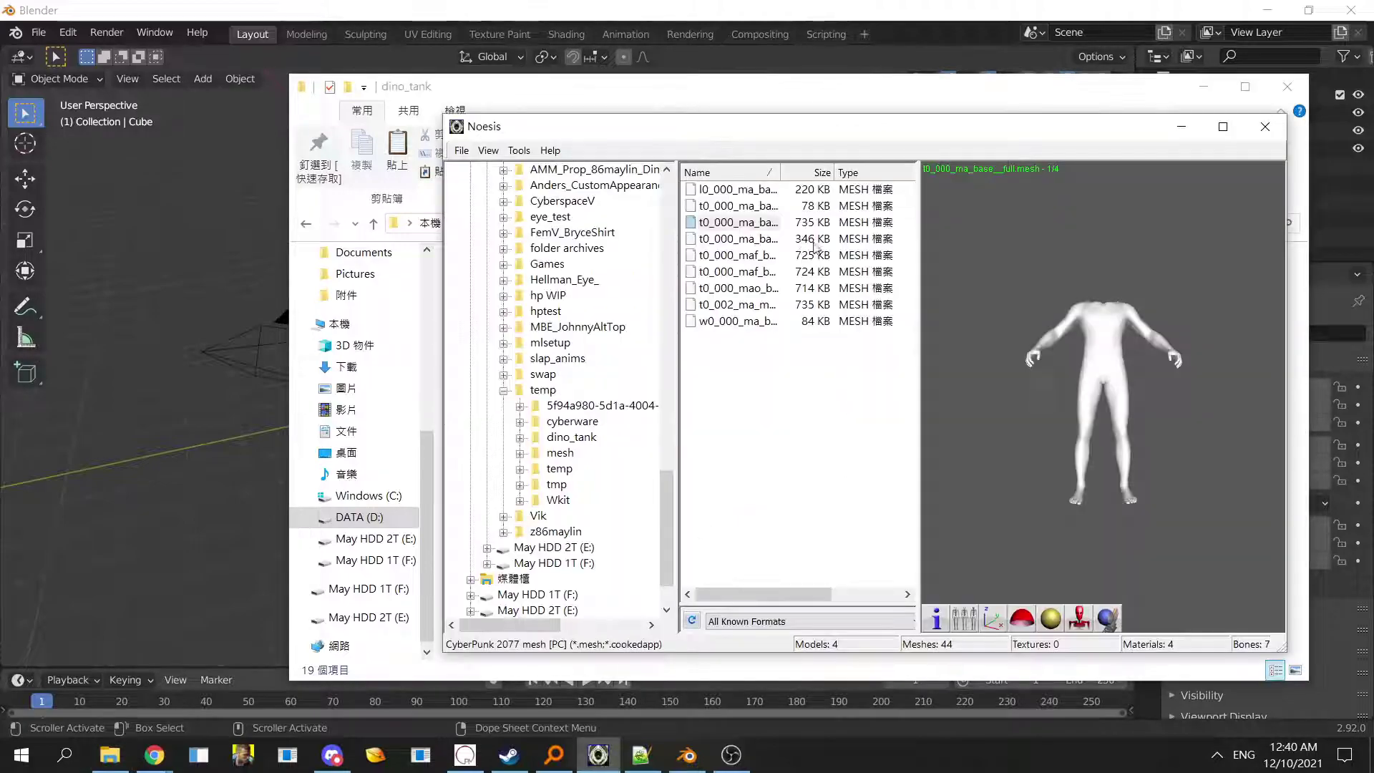
scroll(580, 566, "down", 2)
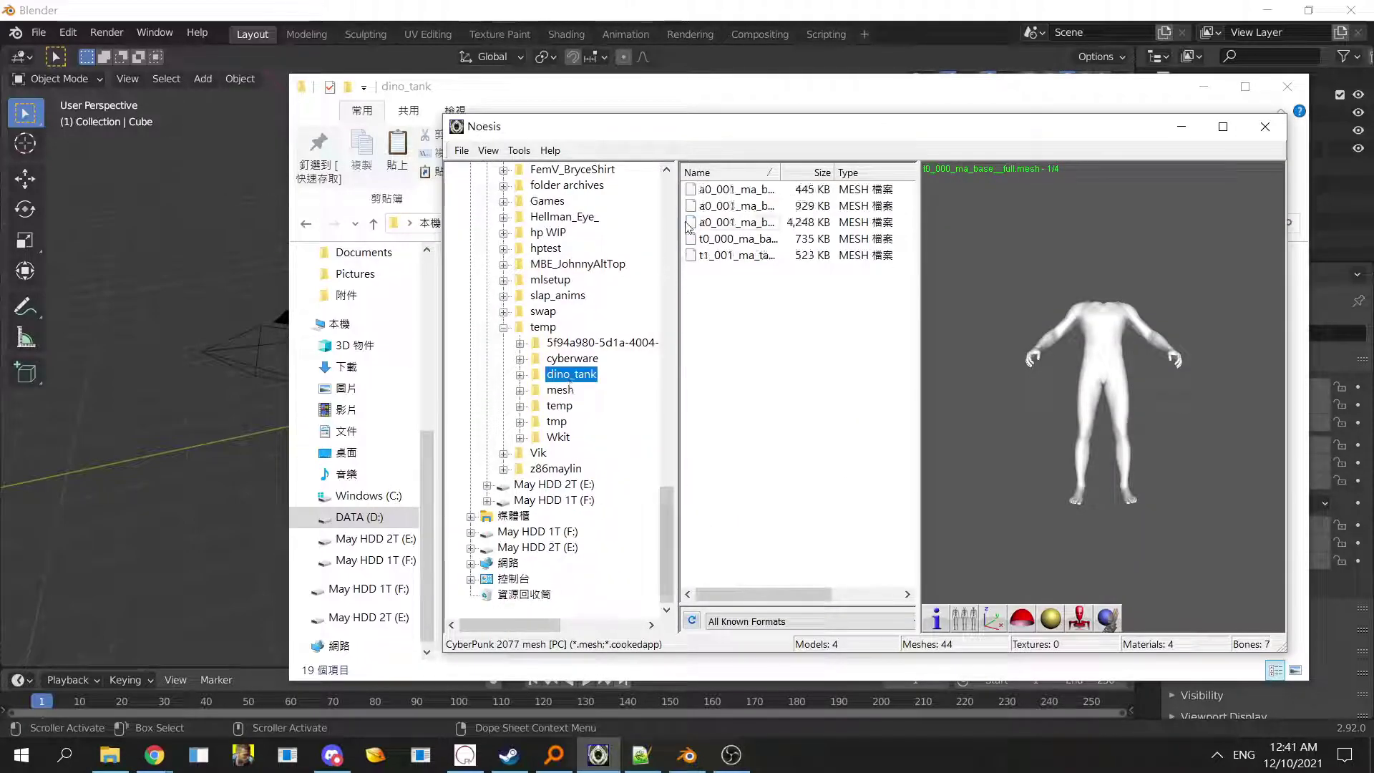
right_click(721, 197)
left_click(744, 222)
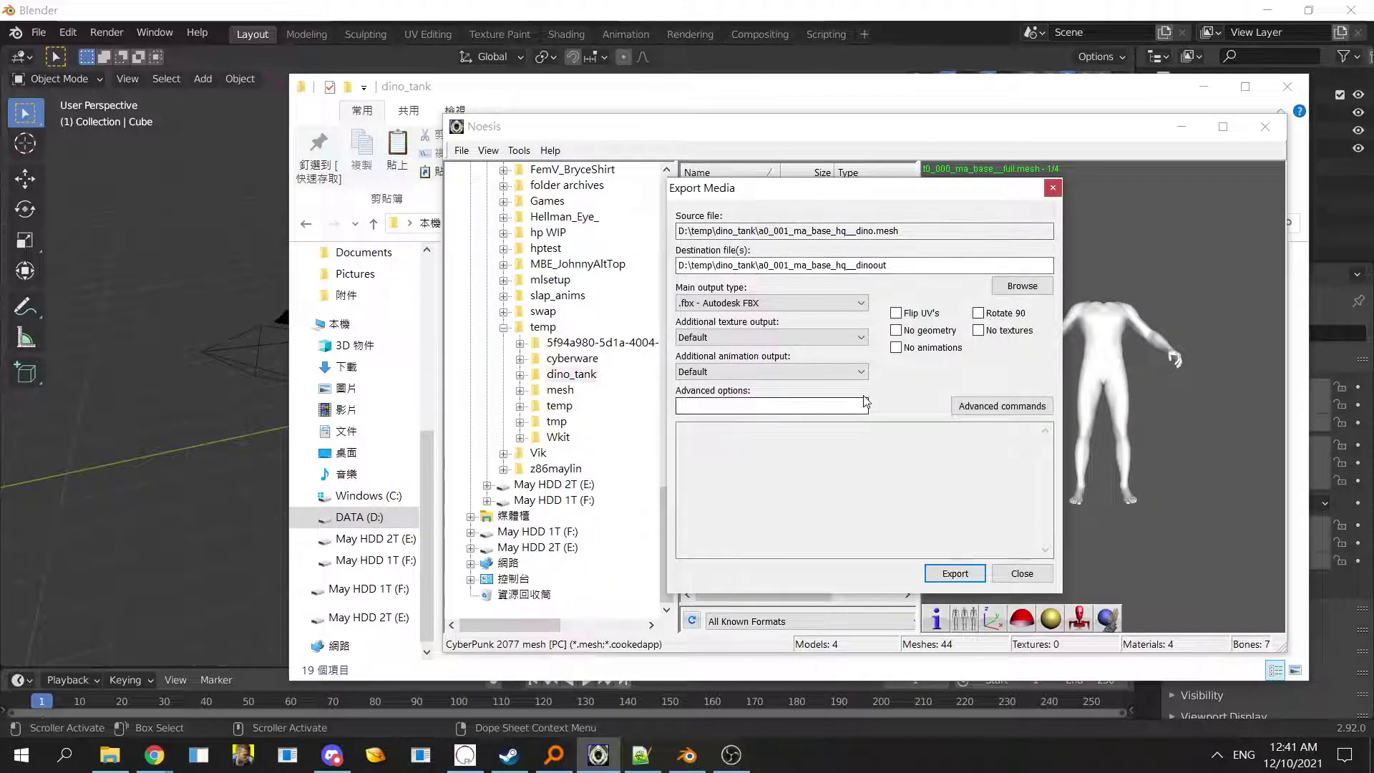
key("Return")
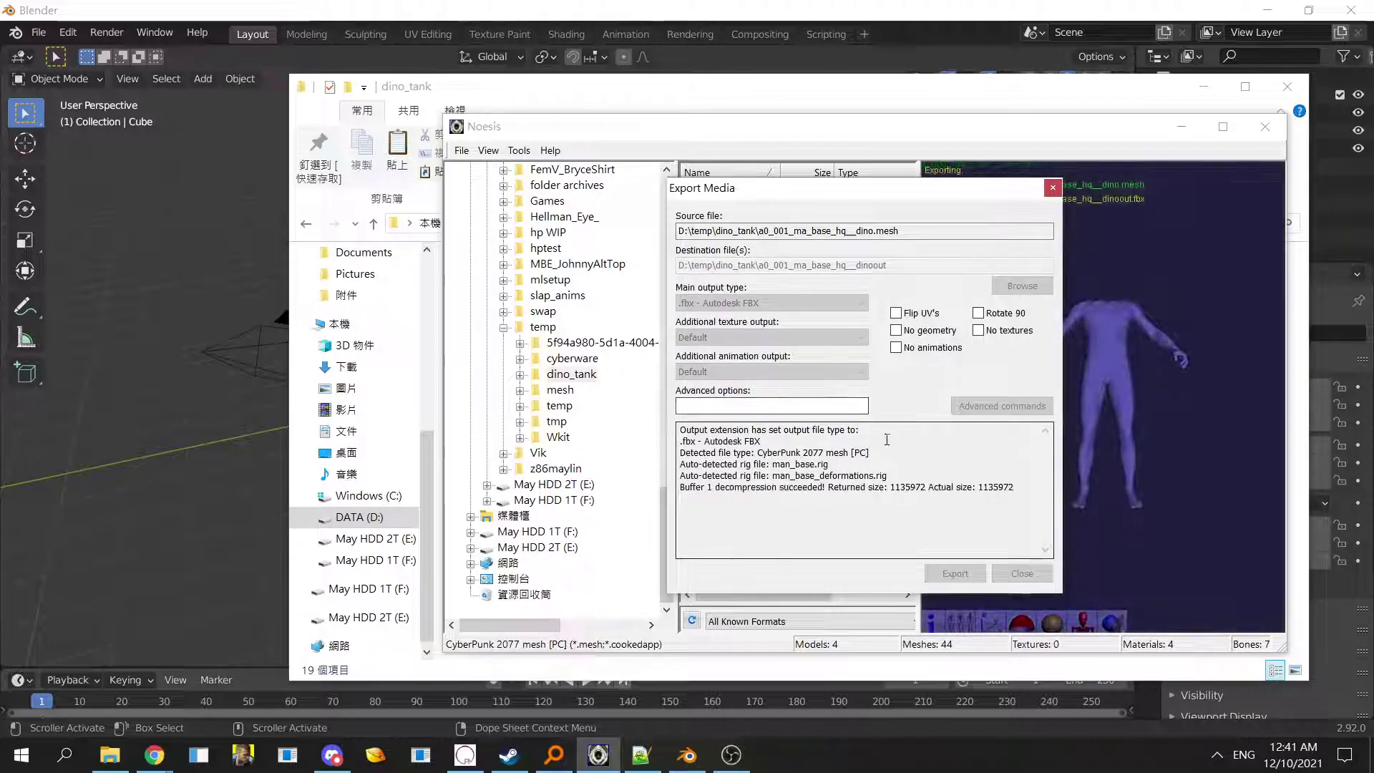
left_click(880, 429)
left_click(1022, 573)
- Export a0_001_ma_base_hq__dino_dec_cyberware.mesh as an Autodesk FBX file
right_click(761, 205)
left_click(851, 224)
key("Return")
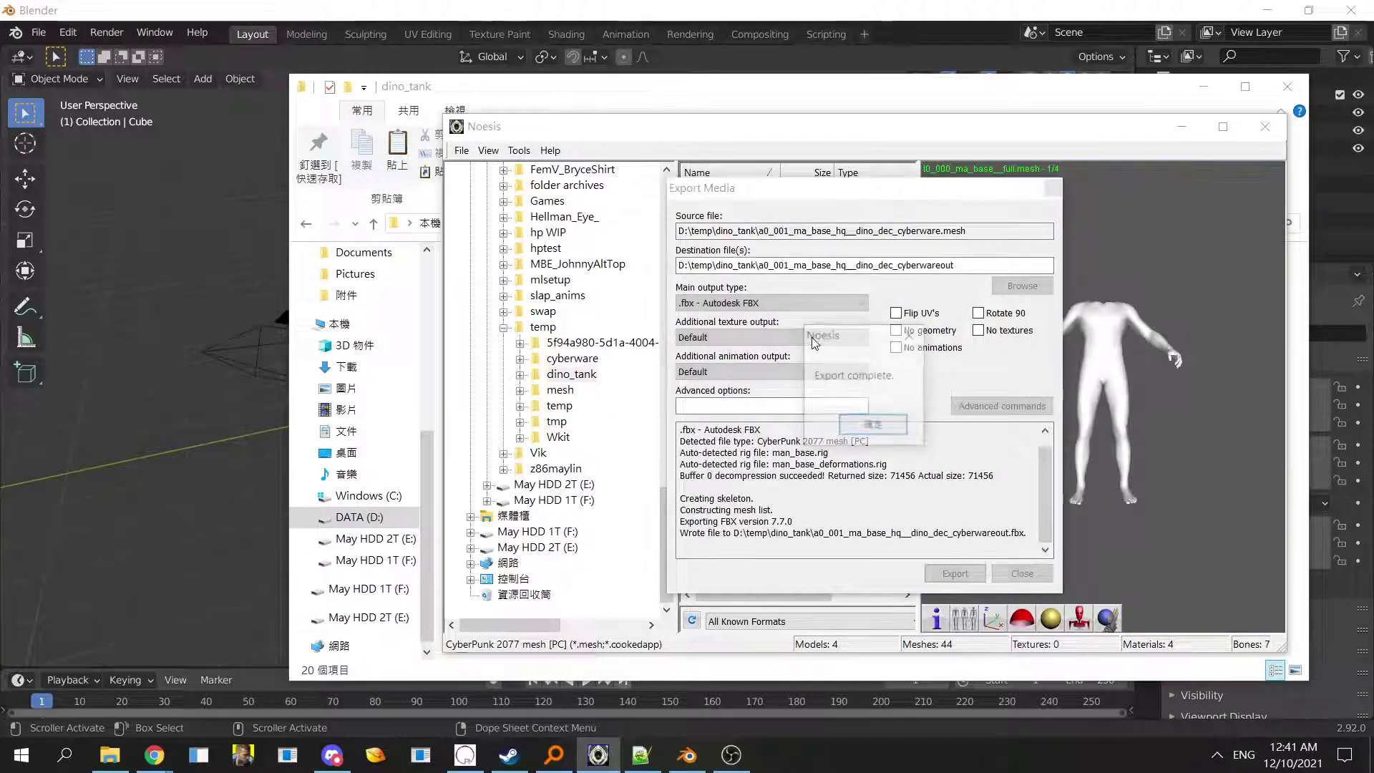
left_click(872, 425)
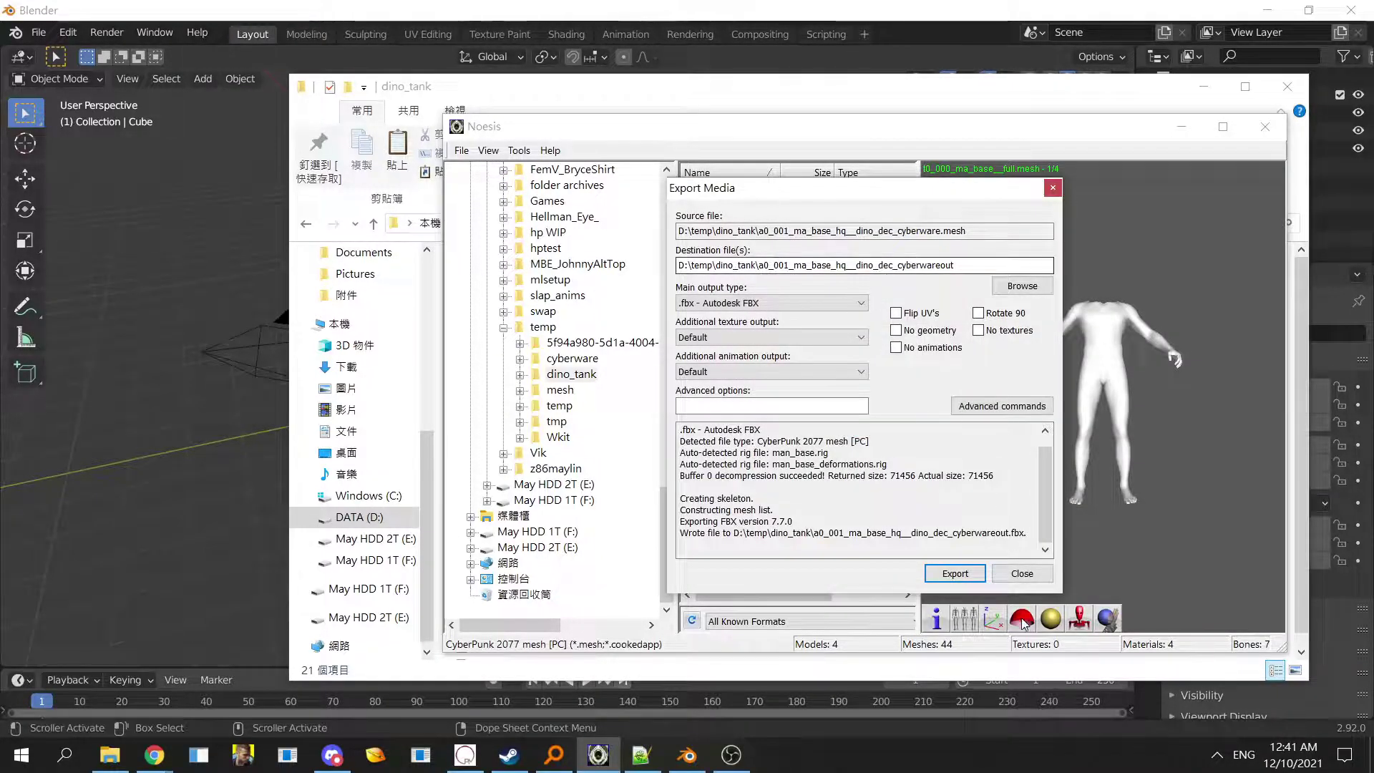
left_click(1022, 573)
- Export a0_001_ma_base_hq__dino_dec_tattoo.mesh as an Autodesk FBX file
right_click(737, 222)
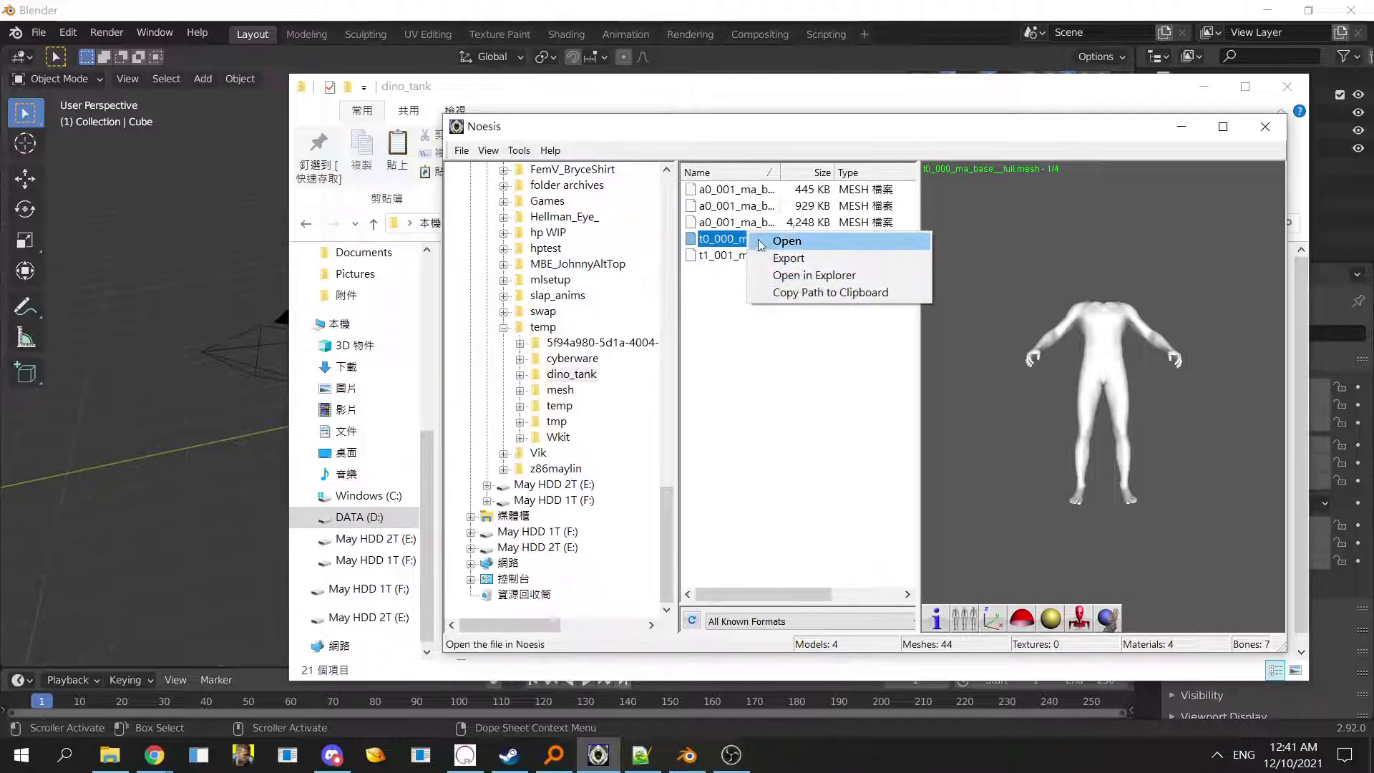
left_click(794, 256)
key("Return")
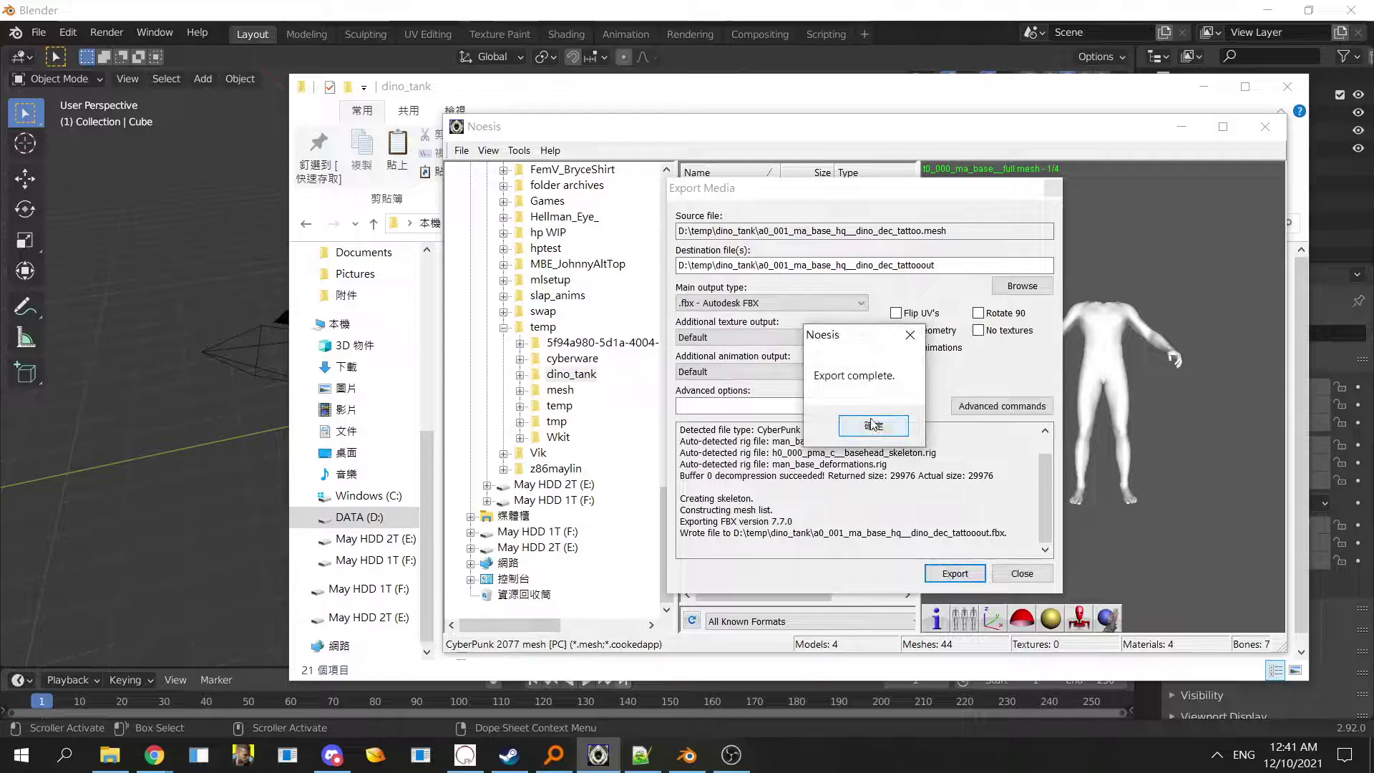
left_click(872, 425)
left_click(1022, 573)
- Export t0_000_ma_base__full.mesh as an Autodesk FBX file
right_click(737, 236)
left_click(770, 256)
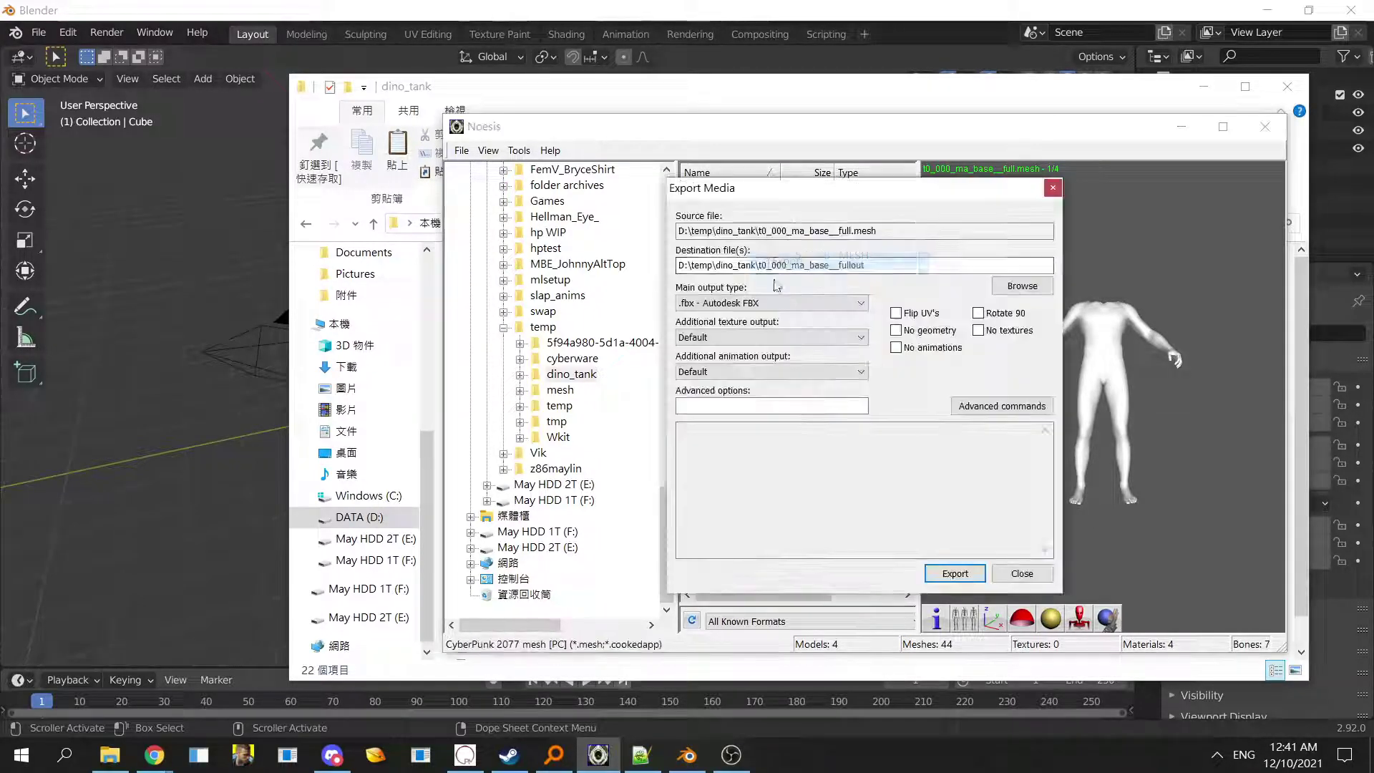
key("Return")
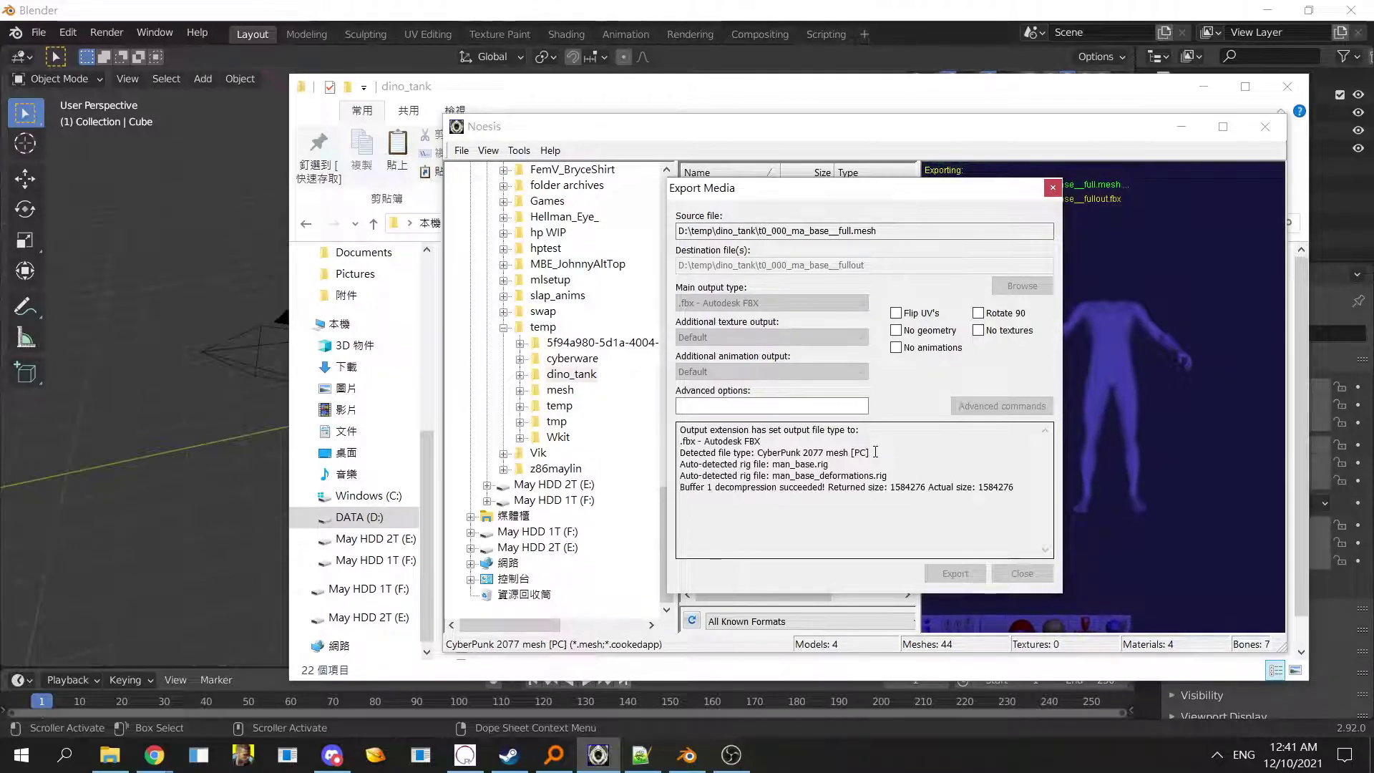
left_click(872, 426)
left_click(1022, 573)
- Export t1_001_ma_tank__dino.mesh as an Autodesk FBX file and show its folder in File Explorer
right_click(744, 254)
left_click(758, 276)
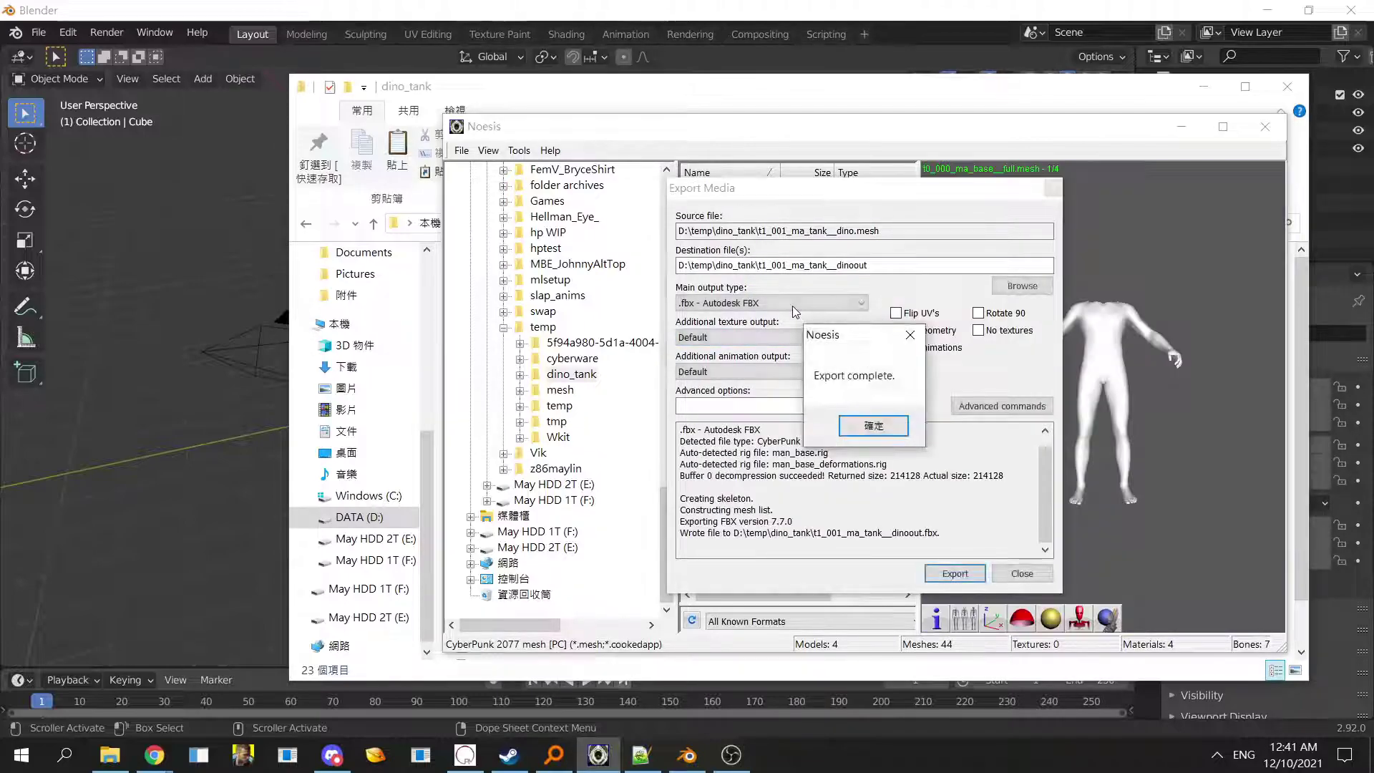
left_click(884, 433)
left_click(1004, 576)
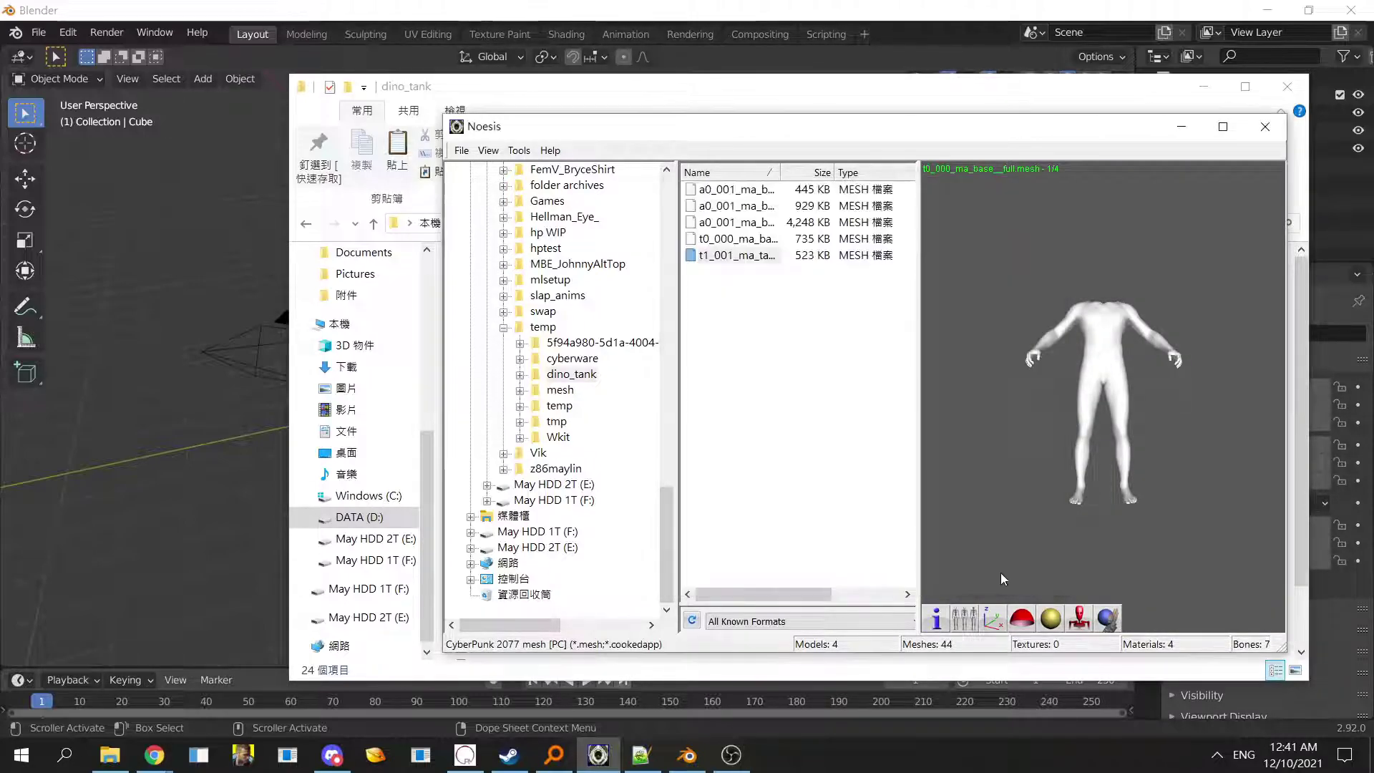
right_click(767, 265)
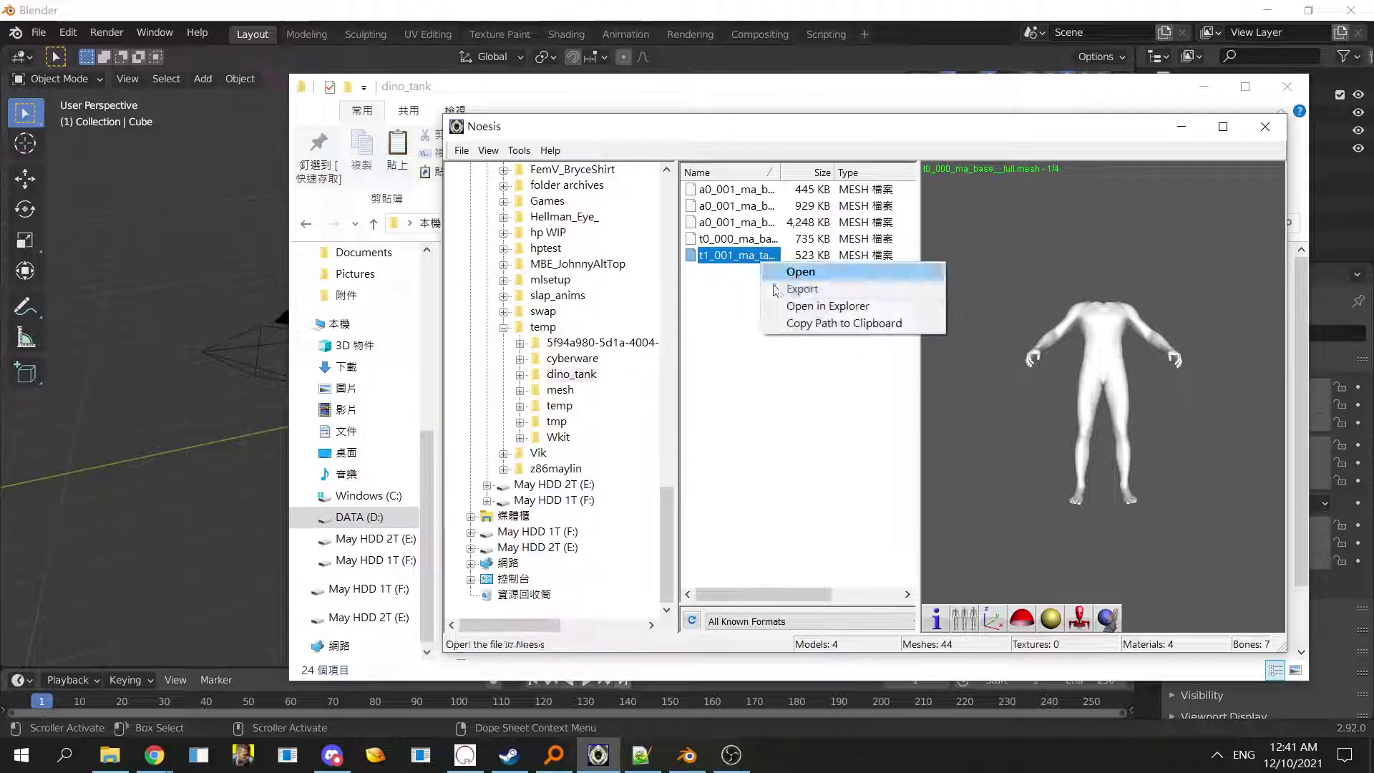
left_click(801, 308)
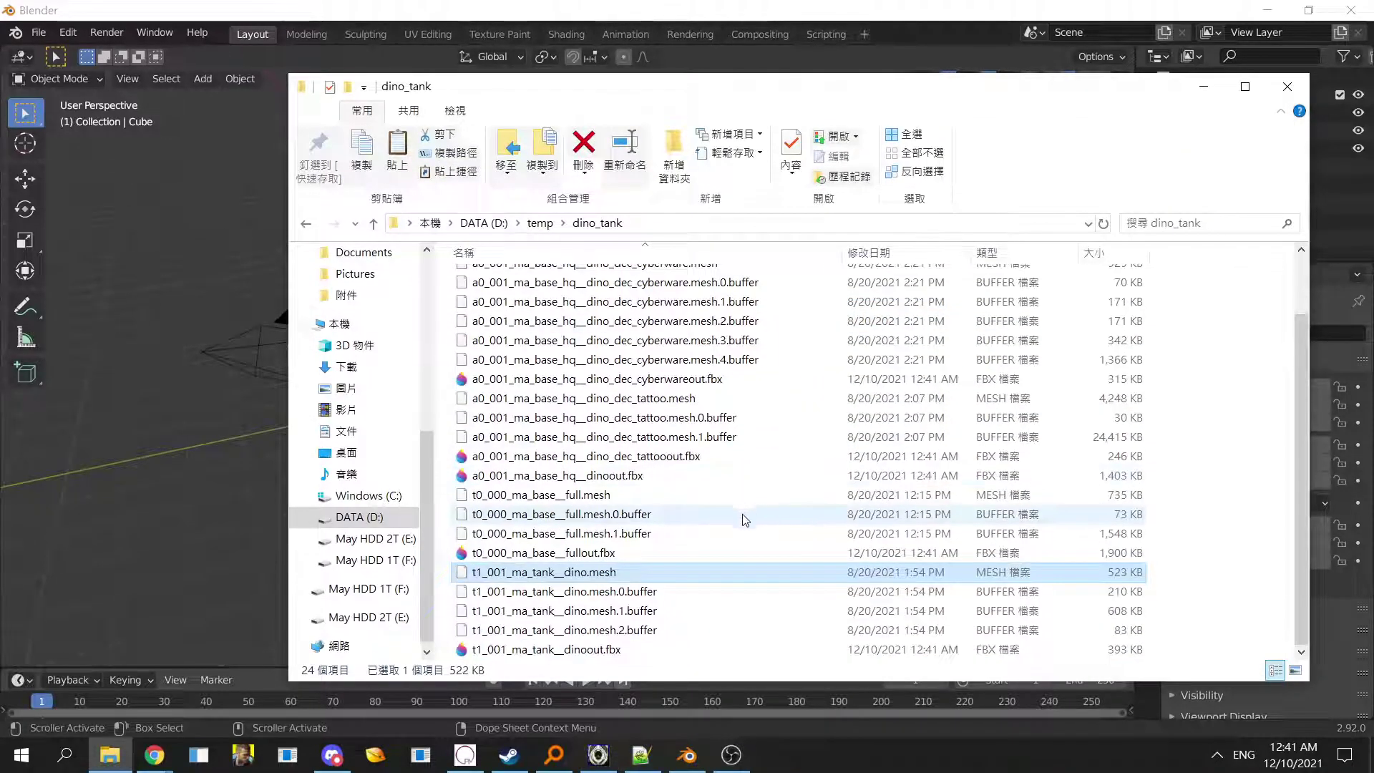
- Switch to Blender and delete the default cube, light and camera
left_click(166, 468)
left_click(581, 387)
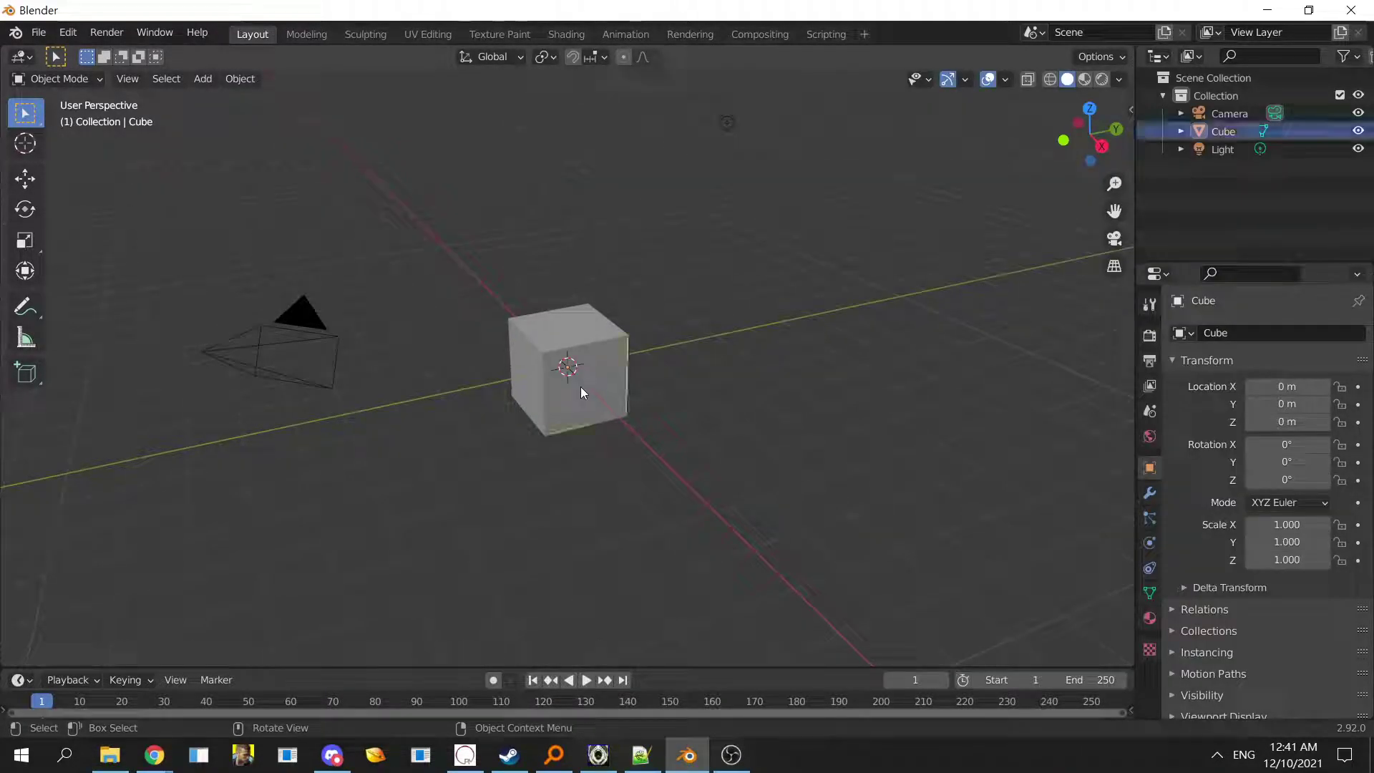
key("x")
left_click(617, 427)
left_click(1242, 129)
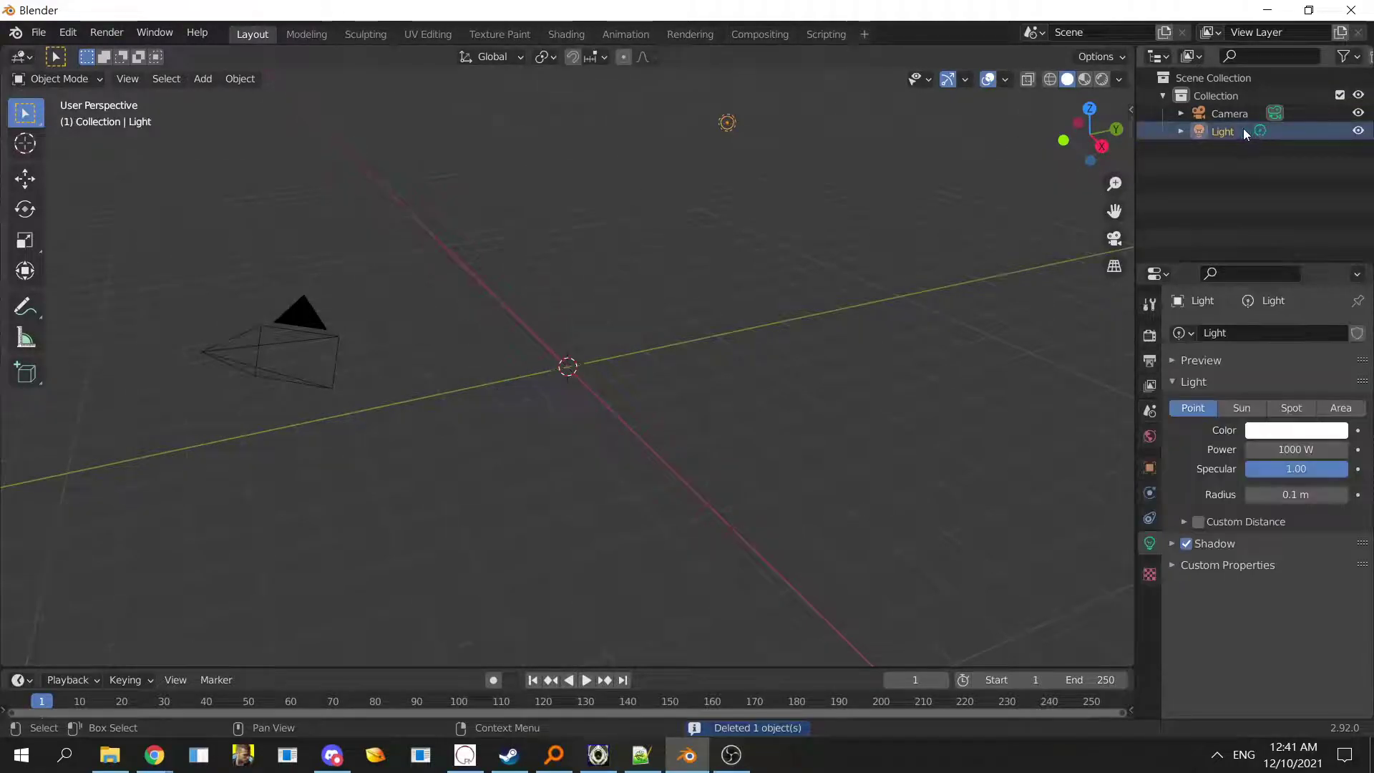
left_click(1235, 116)
key("x")
left_click(1235, 118)
key("x")
left_click(38, 32)
mouse_move(83, 290)
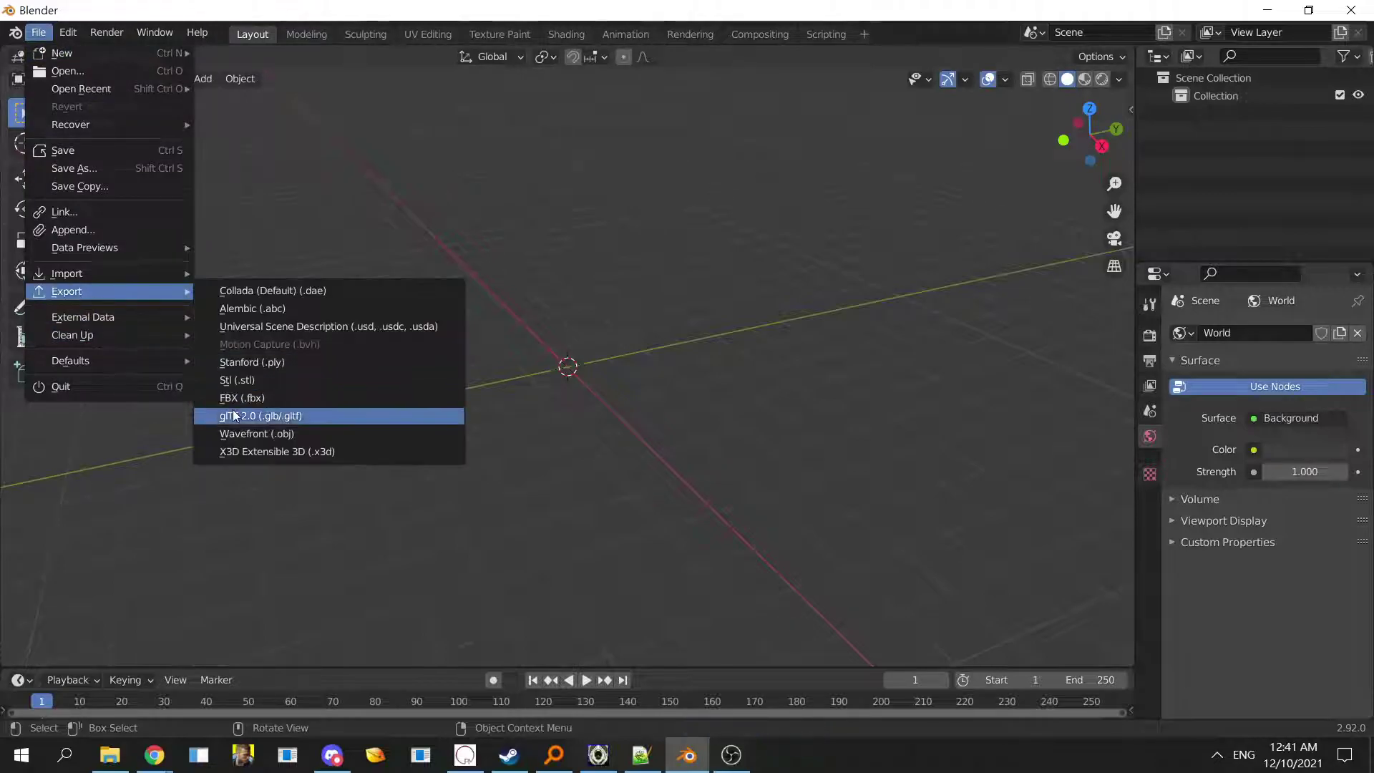
left_click(240, 402)
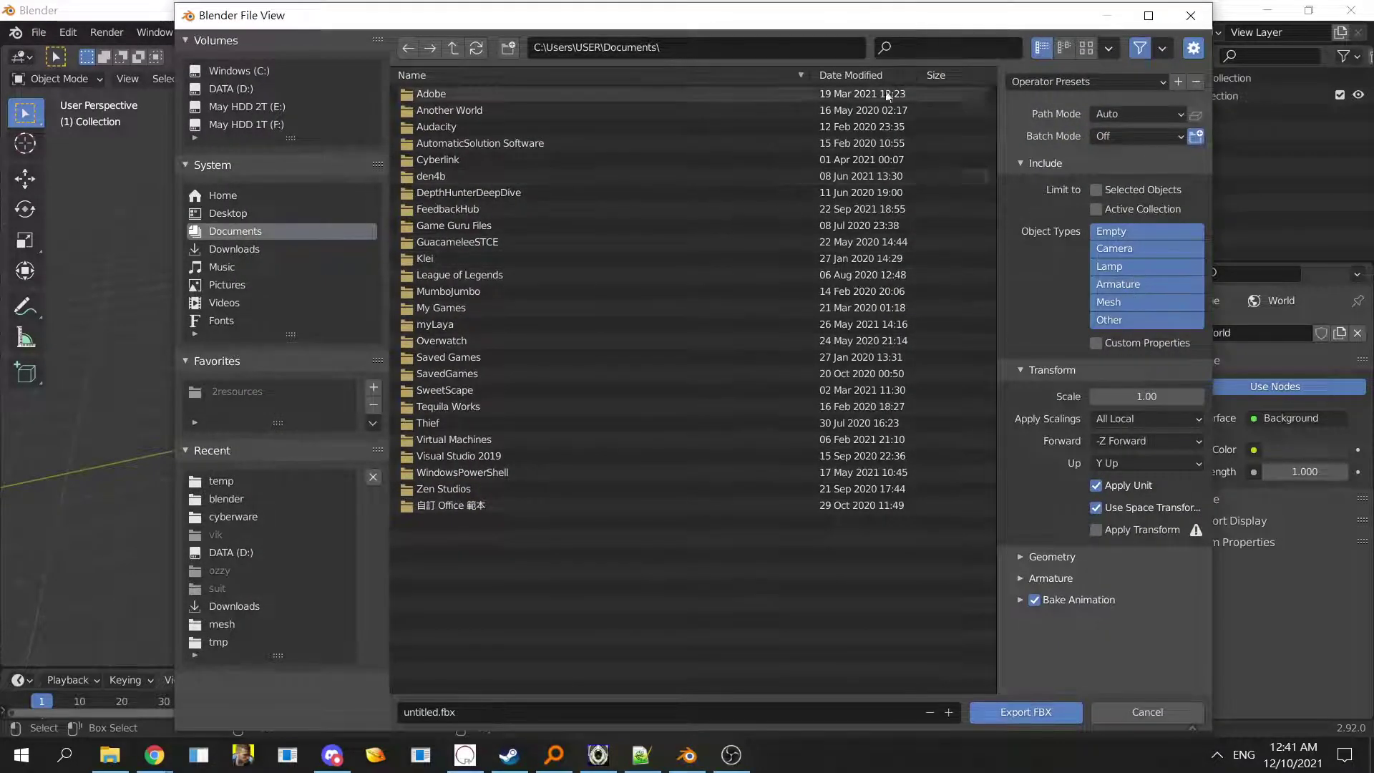
left_click(1191, 15)
- Import all five exported FBX files from D:\temp\dino_tank together
left_click(39, 34)
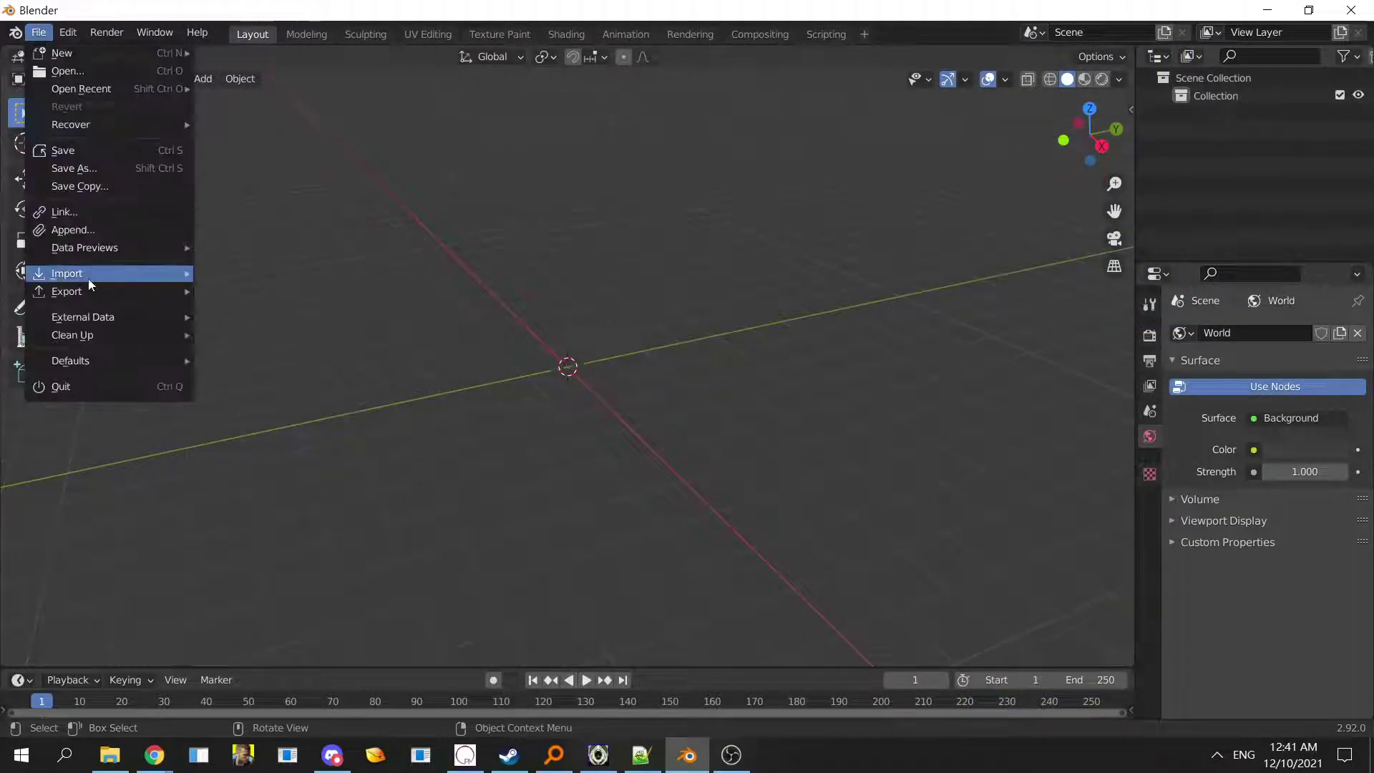
mouse_move(89, 278)
left_click(321, 380)
left_click(281, 89)
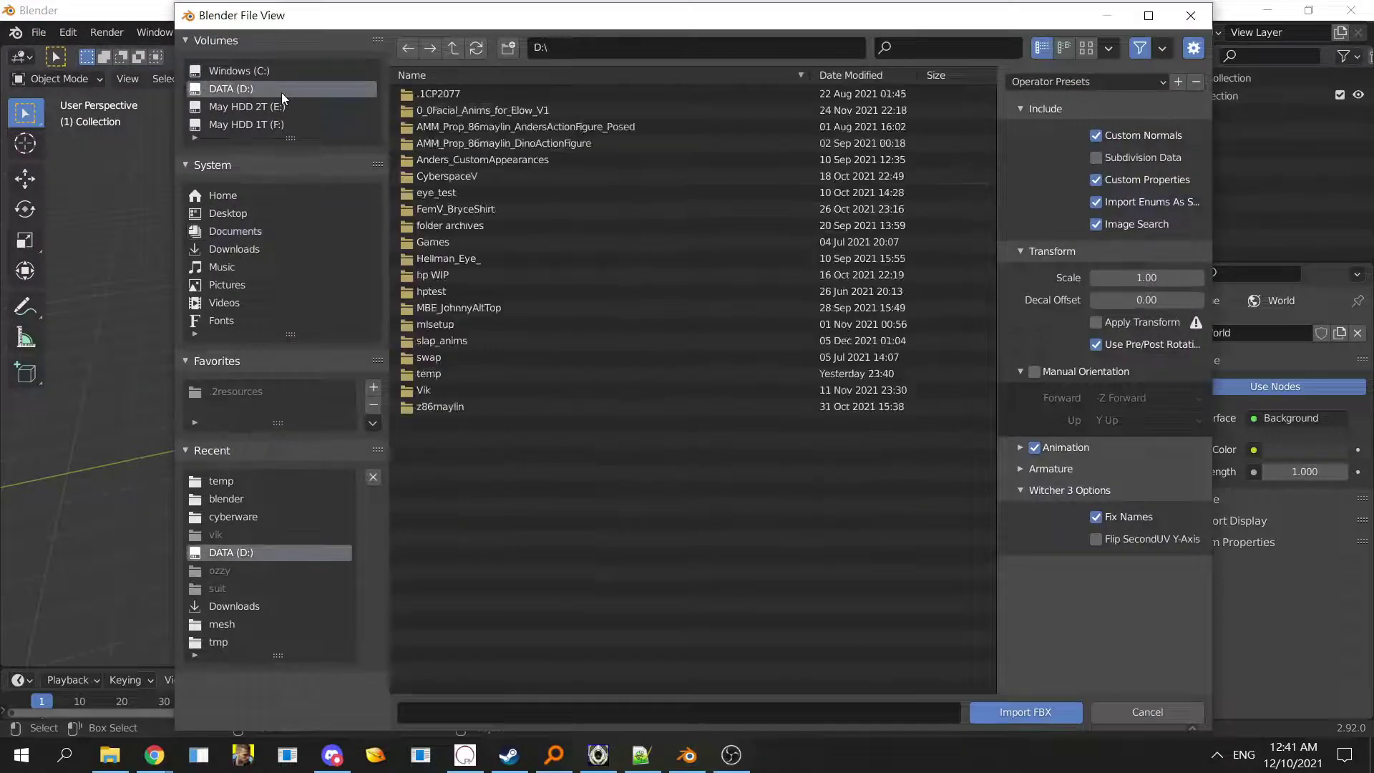
double_click(473, 374)
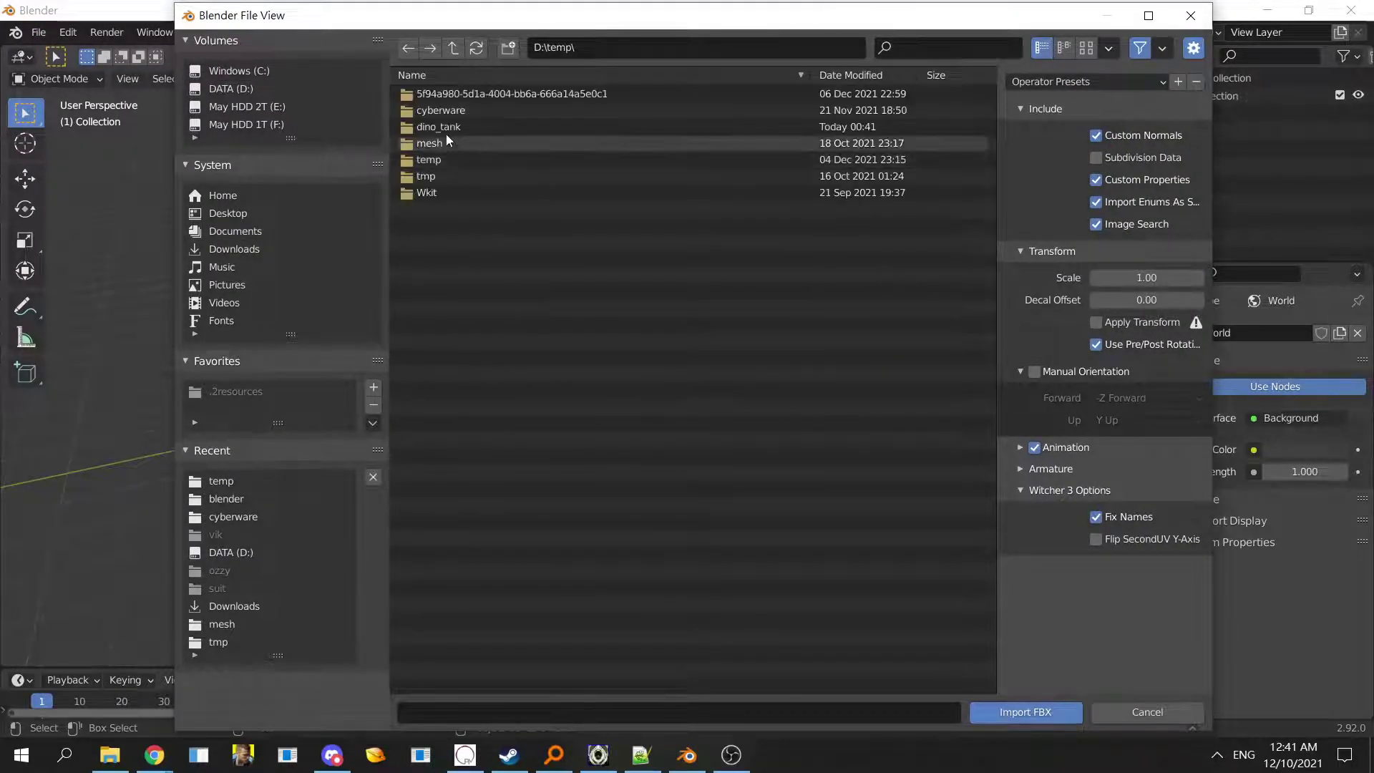
double_click(453, 127)
left_click(473, 95)
left_click(504, 160, "shift")
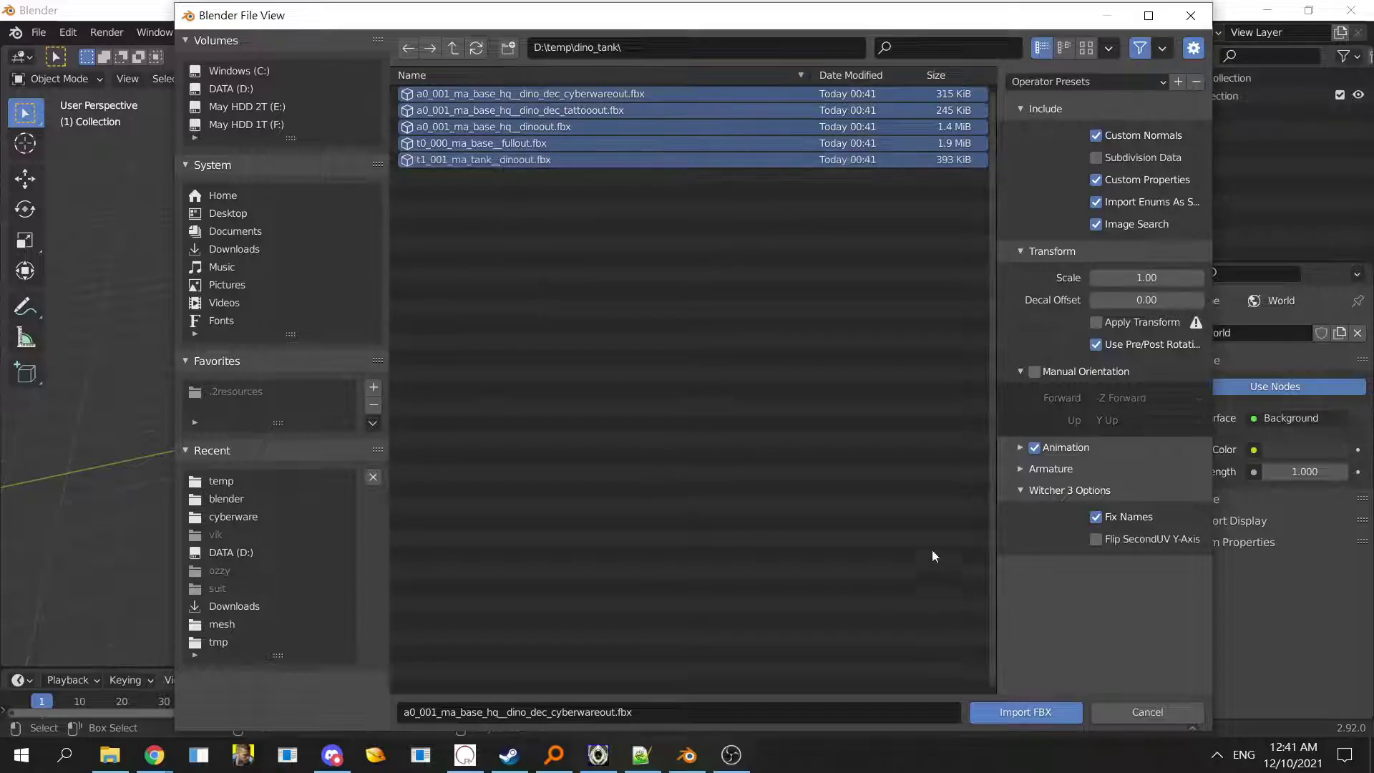
left_click(1026, 712)
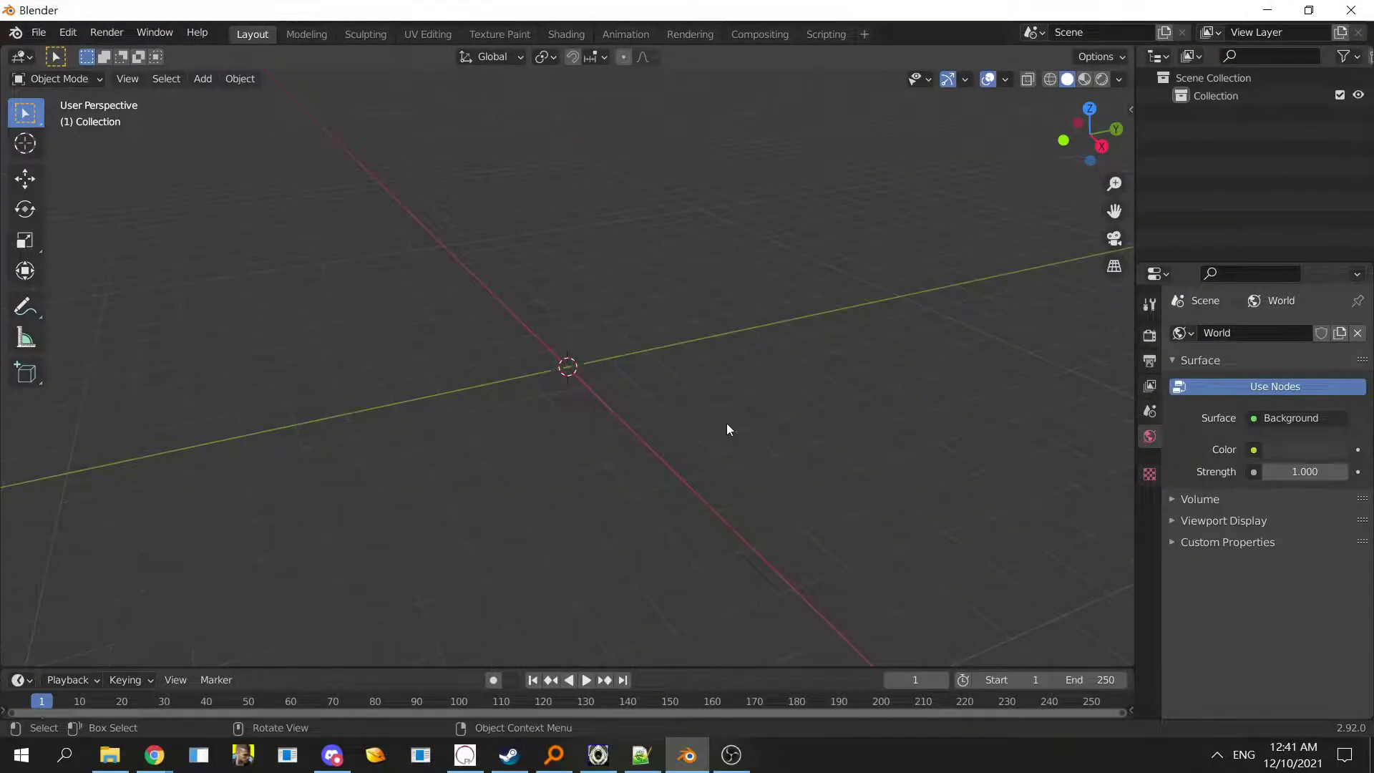
- Examine the imported body, tank top and arm meshes and their armatures from several angles
middle_click_drag(550, 376, 616, 351)
scroll(594, 315, "up", 4)
middle_click_drag(567, 268, 592, 423, "shift")
scroll(592, 423, "down", 8)
scroll(557, 444, "up", 6)
middle_click_drag(591, 376, 558, 369, "shift")
left_click(584, 143)
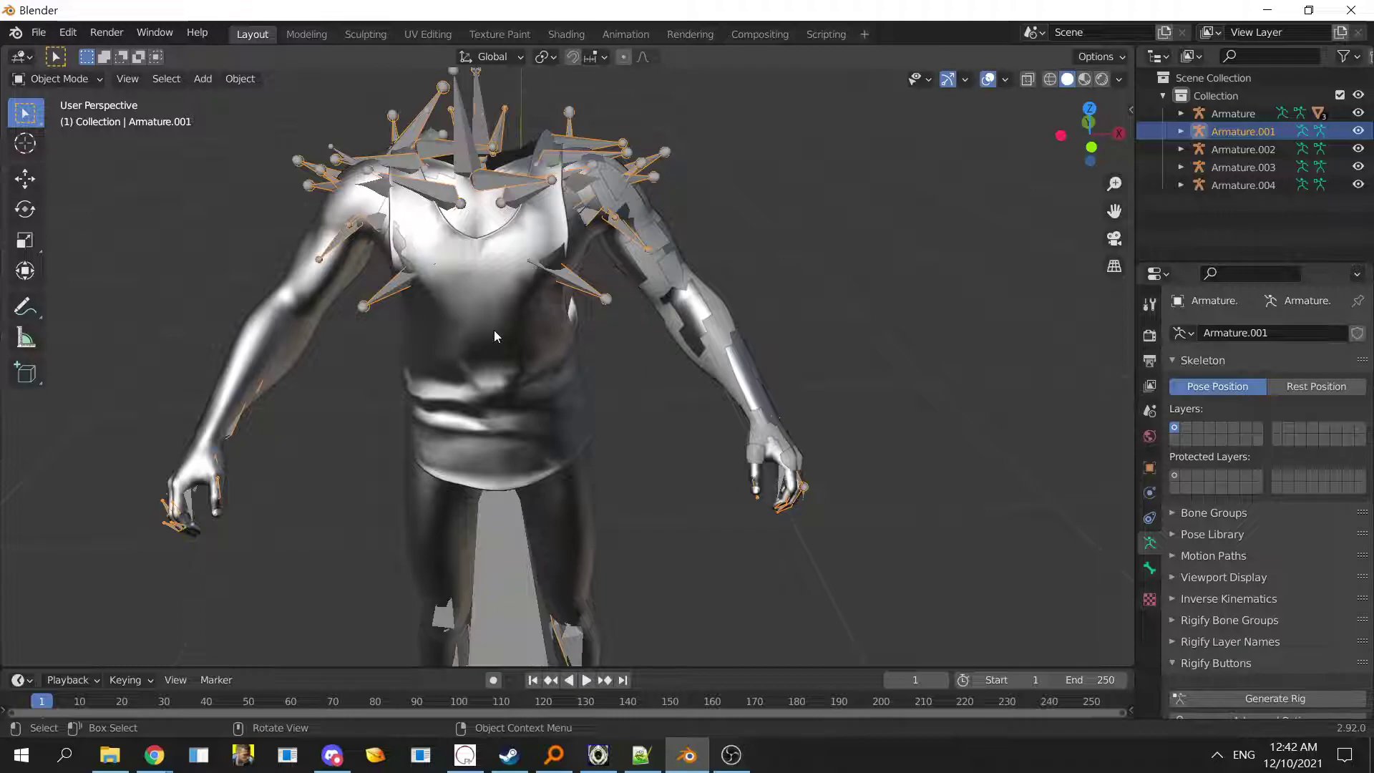
scroll(492, 332, "down", 5)
scroll(564, 478, "up", 6)
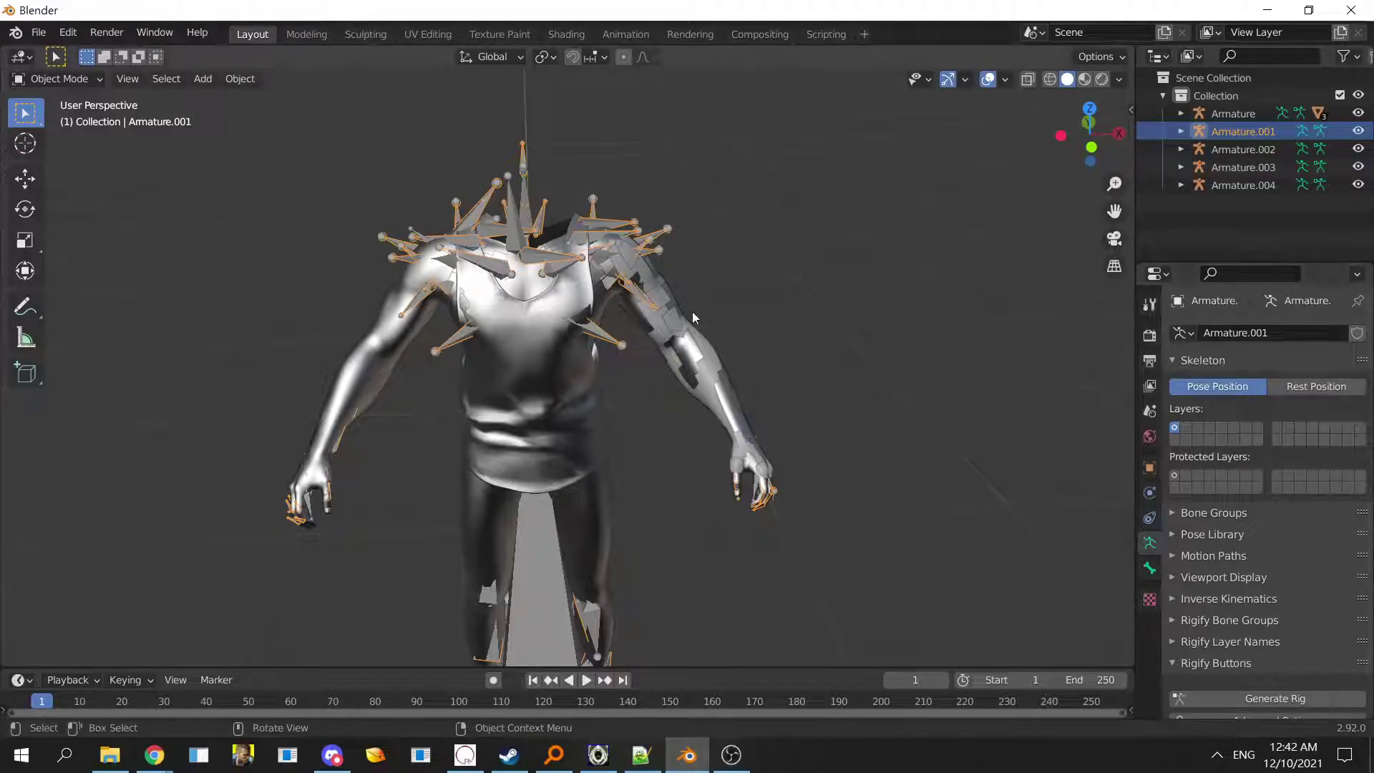
middle_click_drag(666, 320, 861, 518)
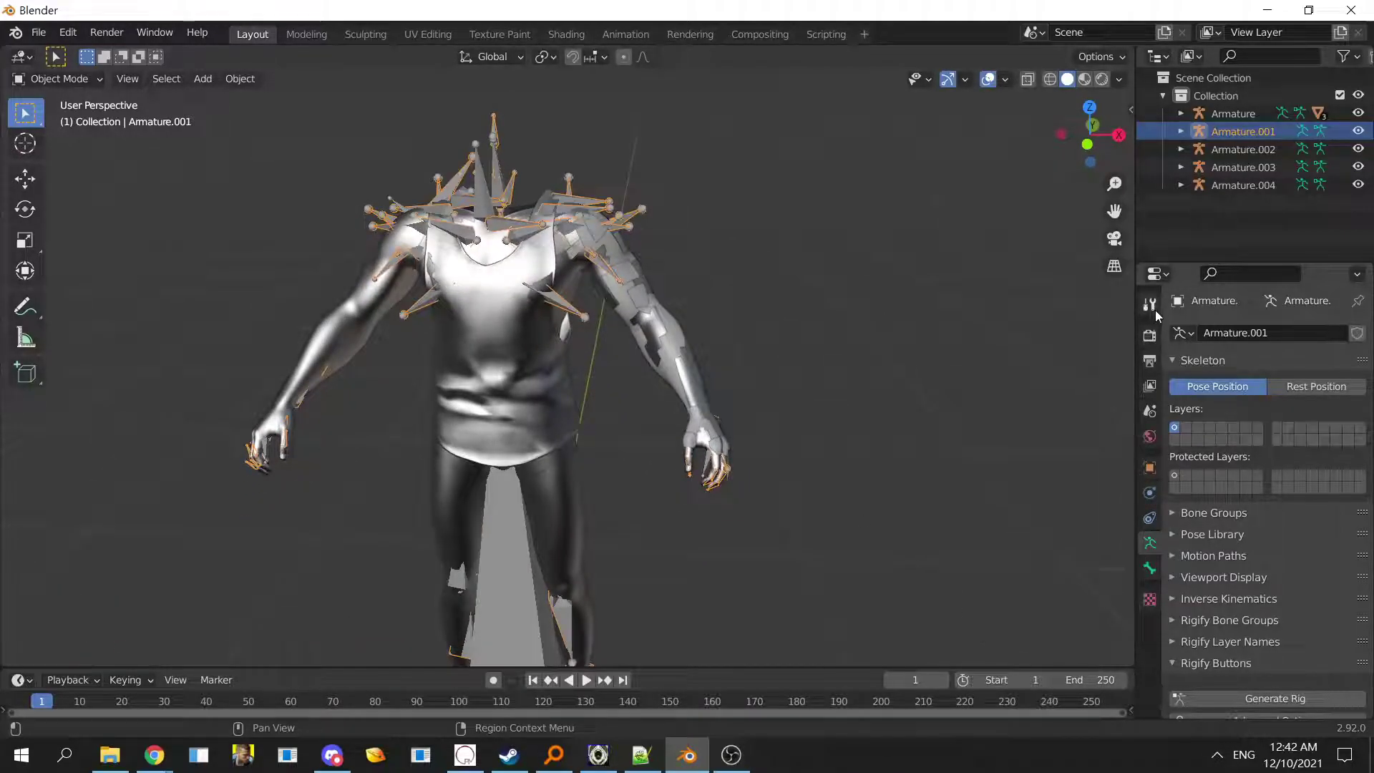
- Expand the first armature's hierarchy and examine the properties of its submesh0
left_click(1246, 114)
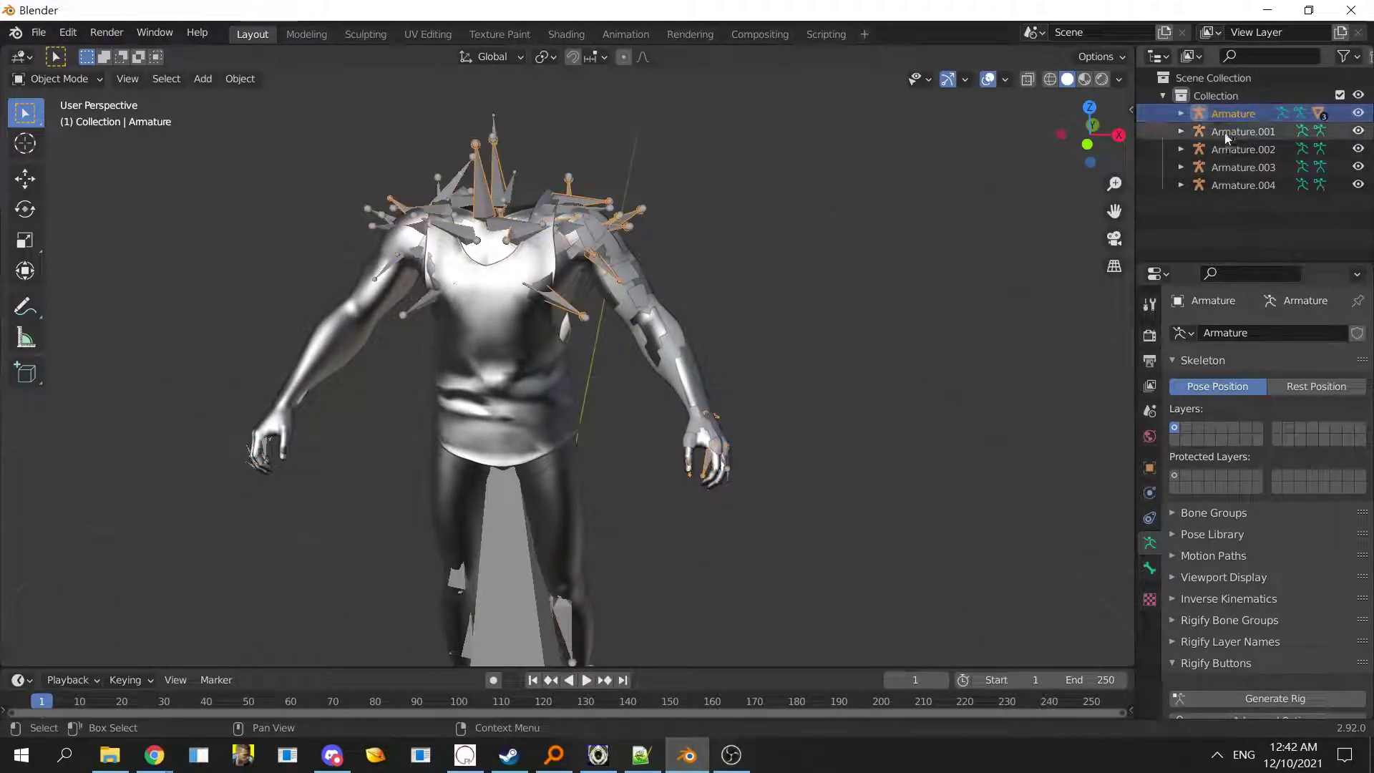
left_click(1181, 113)
left_click(1244, 167)
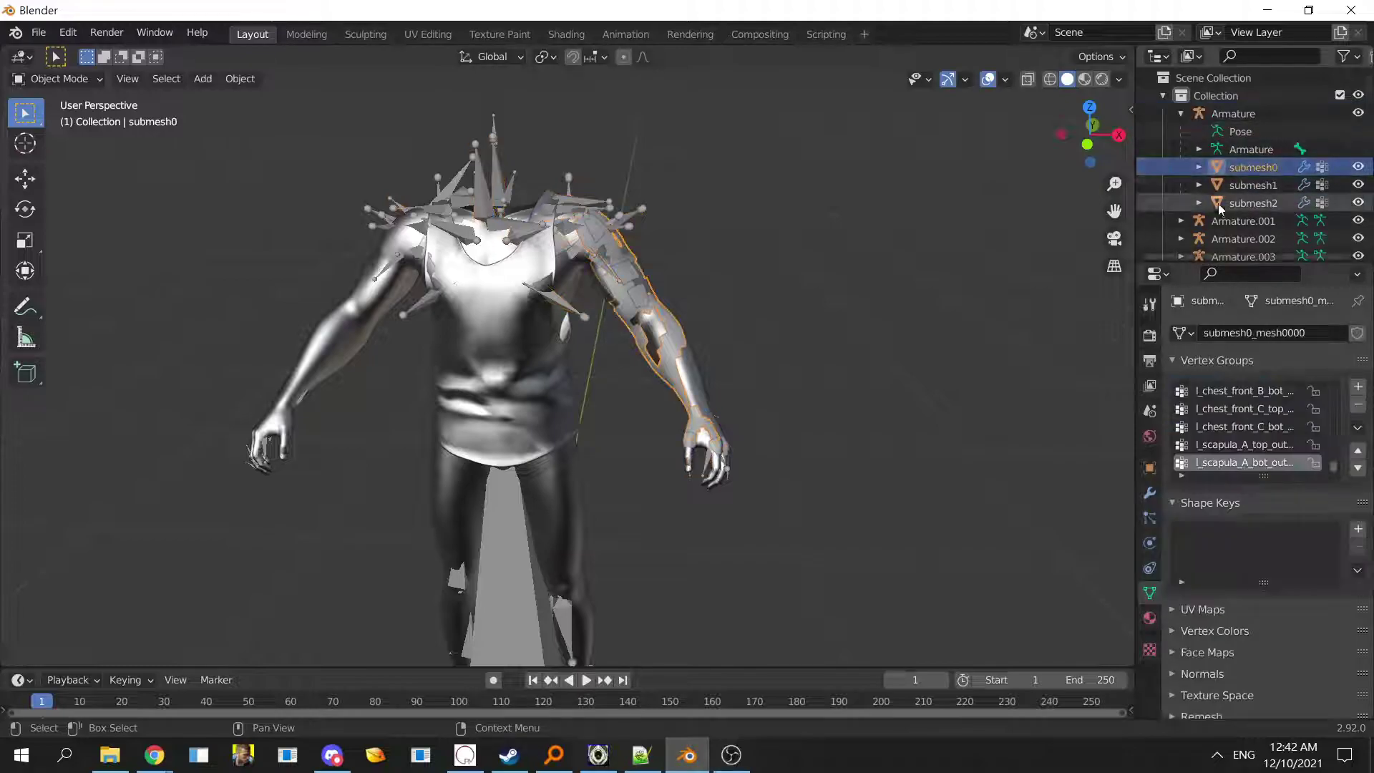
left_click(1149, 617)
left_click(1149, 596)
left_click(1148, 571)
left_click(1149, 592)
- Set the first armature's viewport display to Stick
left_click(1233, 113)
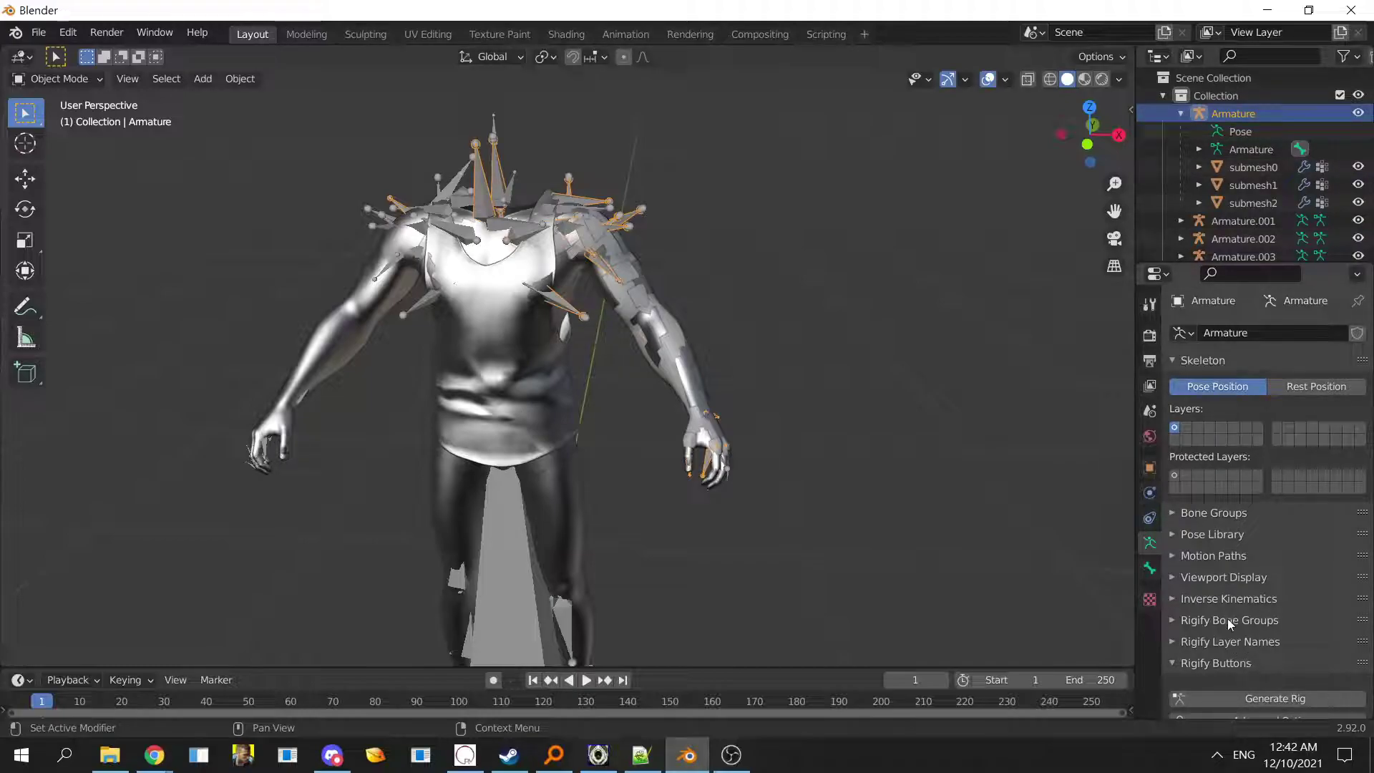
left_click(1235, 578)
scroll(1223, 576, "down", 1)
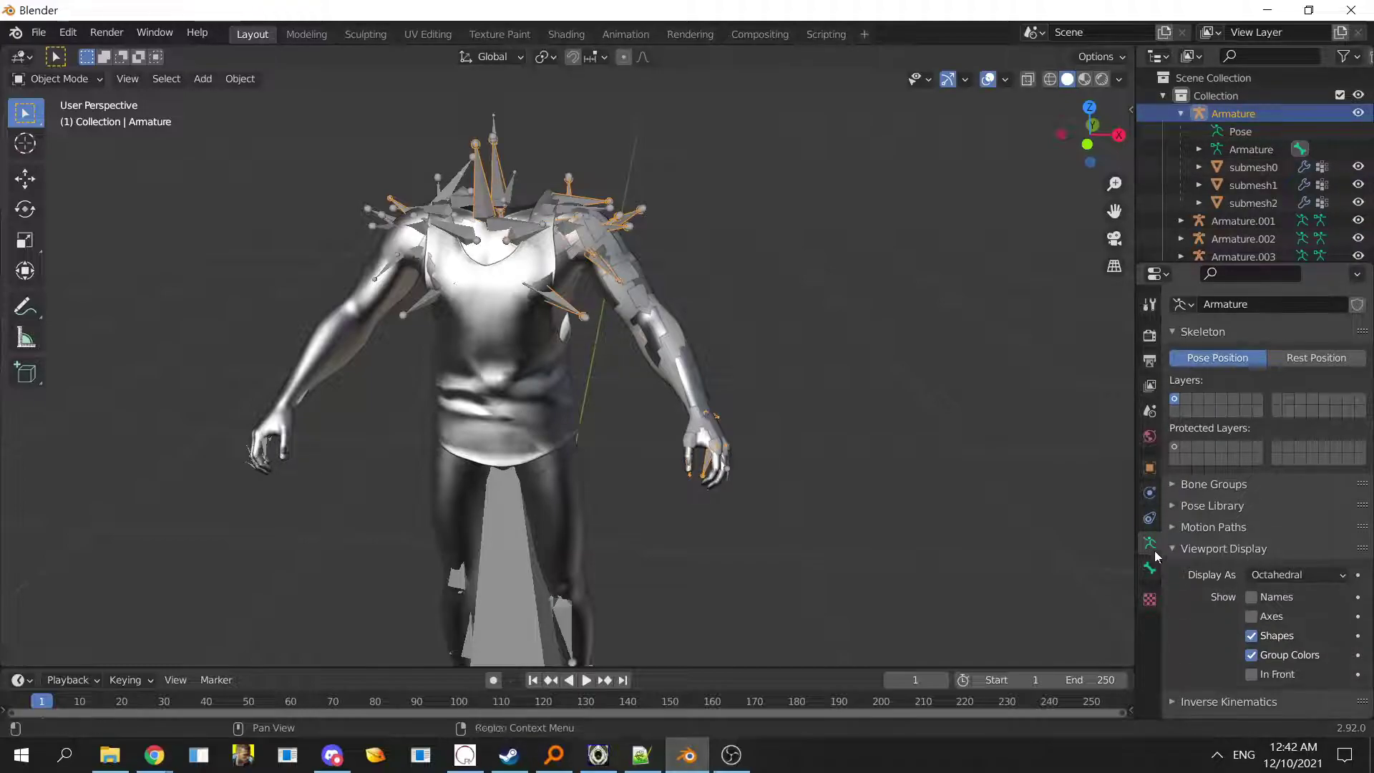
left_click(1263, 575)
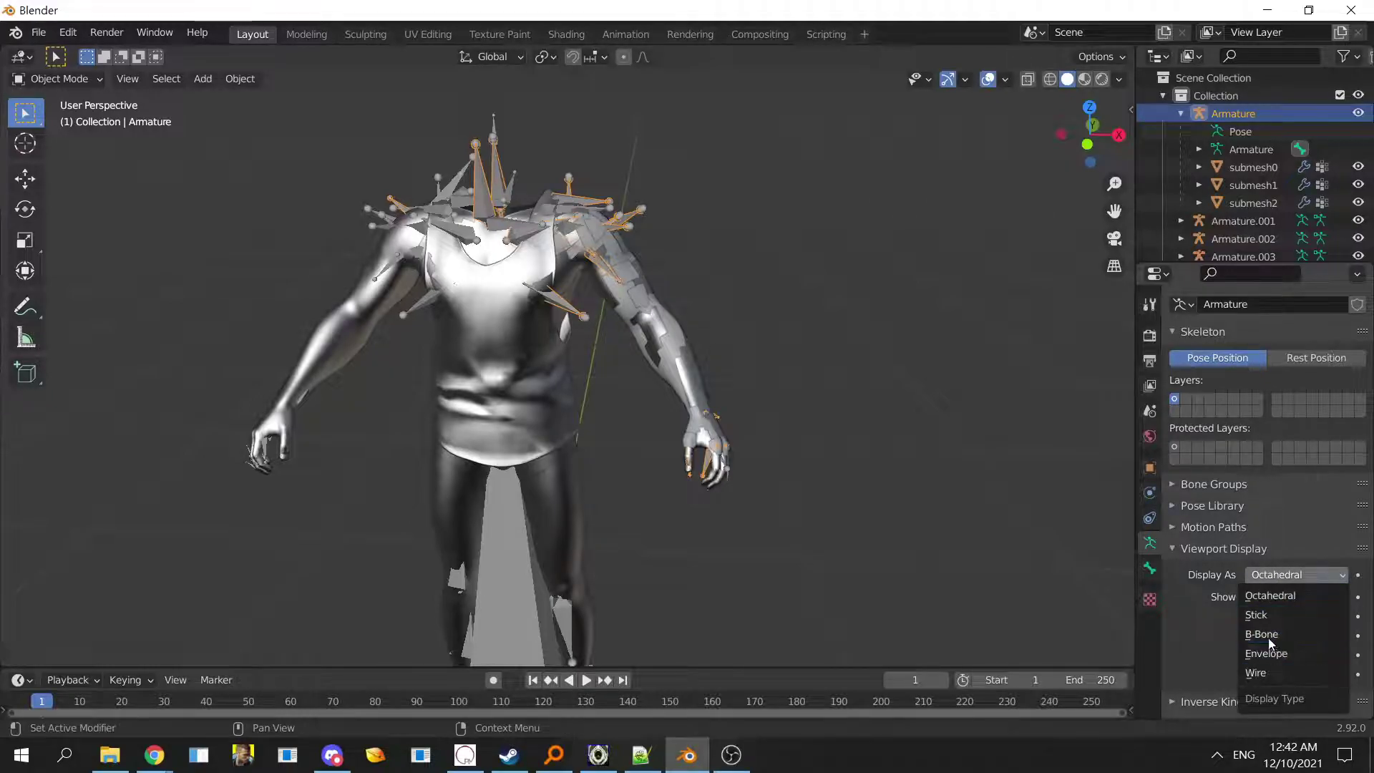
left_click(1256, 615)
scroll(483, 247, "up", 6)
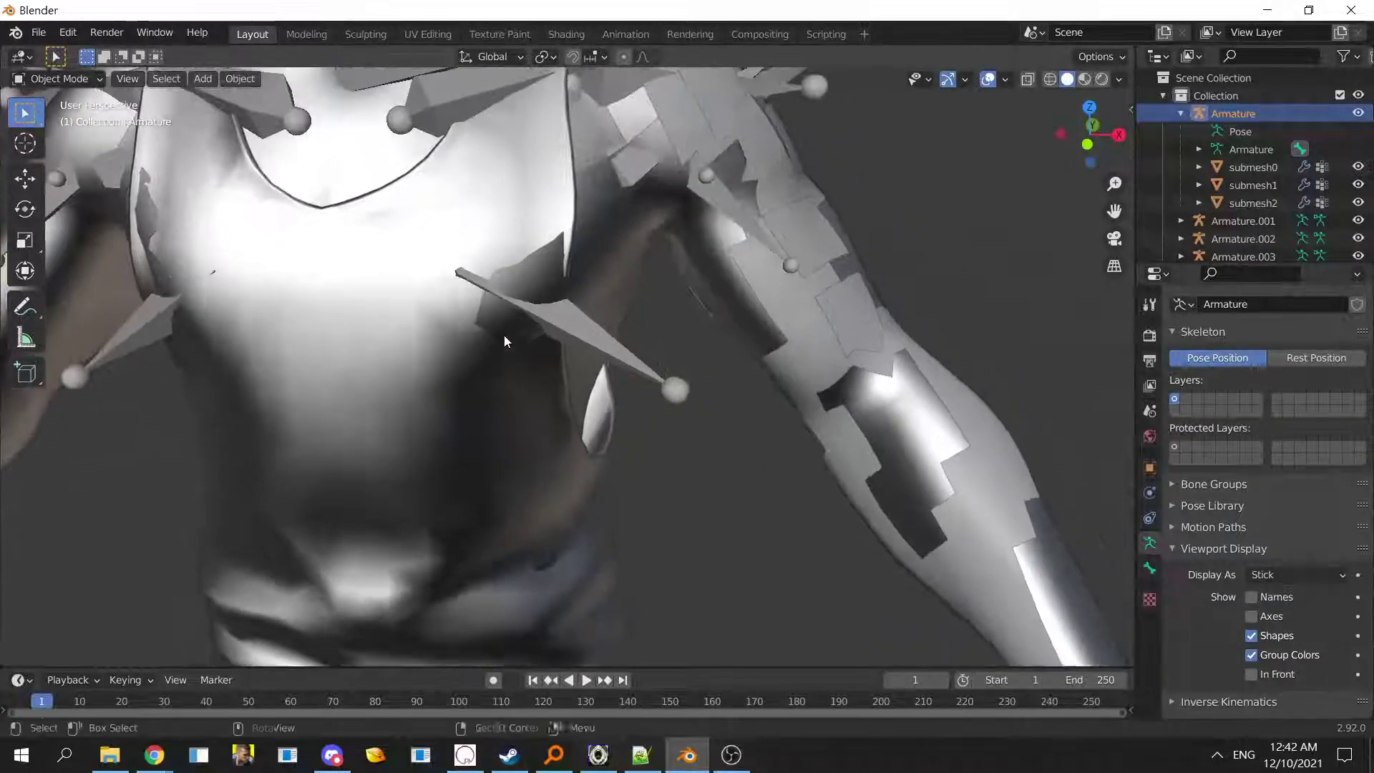
scroll(504, 335, "down", 5)
key("alt+z")
middle_click_drag(501, 379, 512, 376)
key("alt+z")
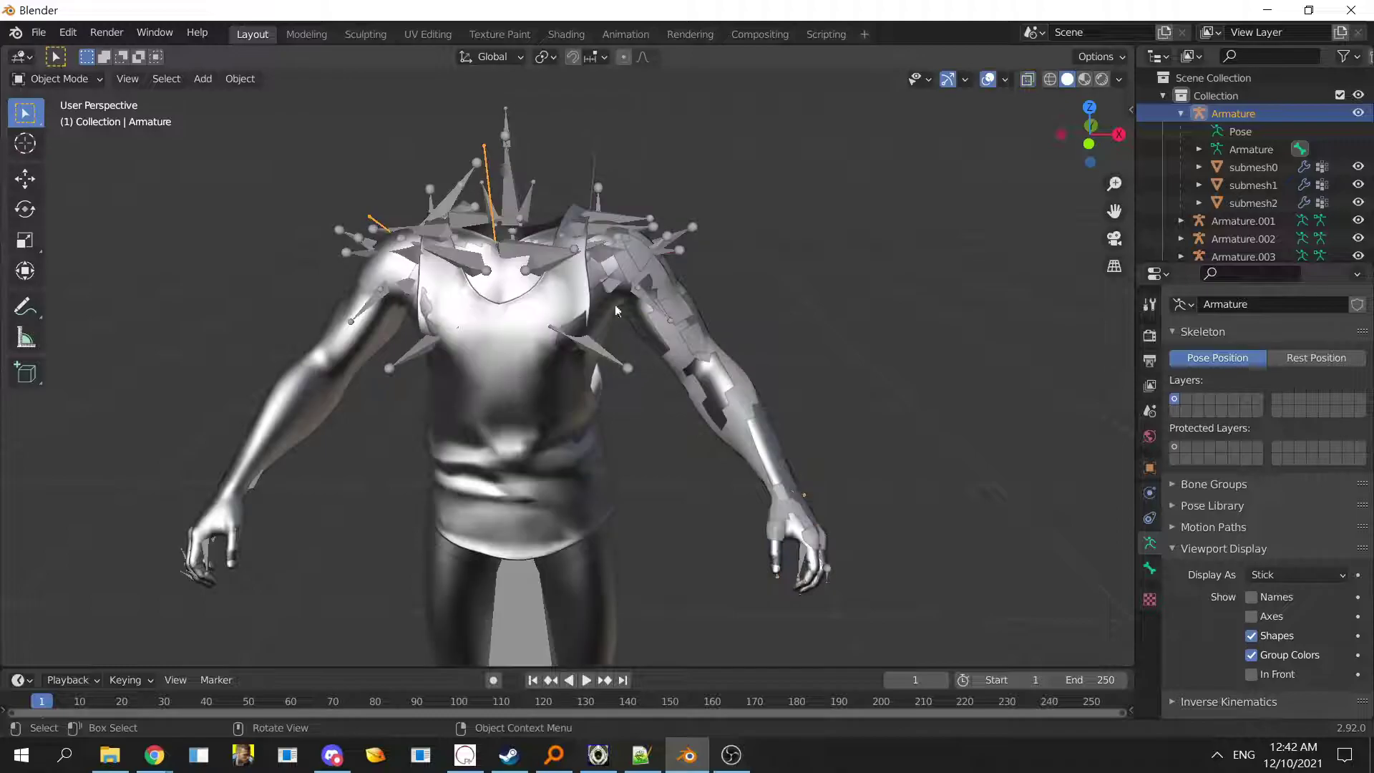
- Hide Armature.002 and Armature.003 in the viewport
left_click(621, 217)
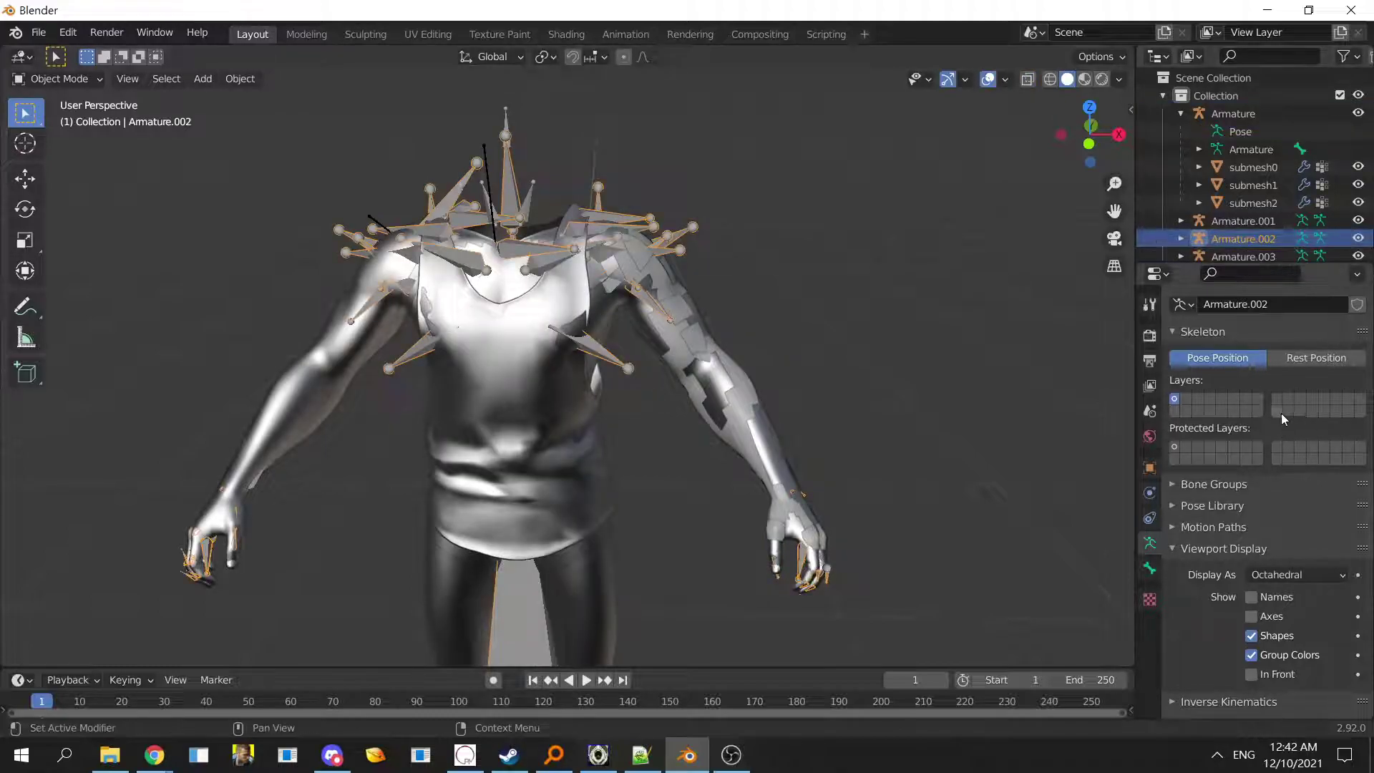
scroll(805, 530, "down", 2)
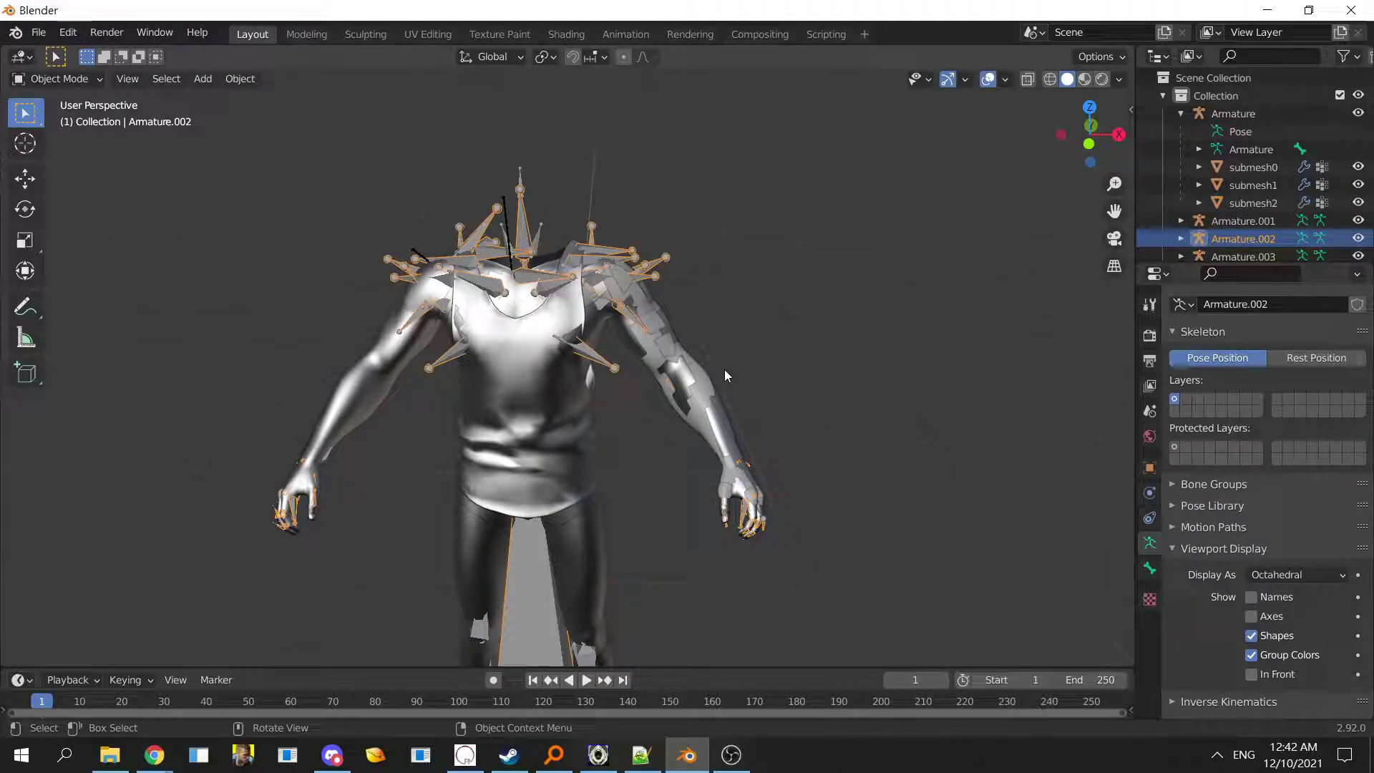
key("h")
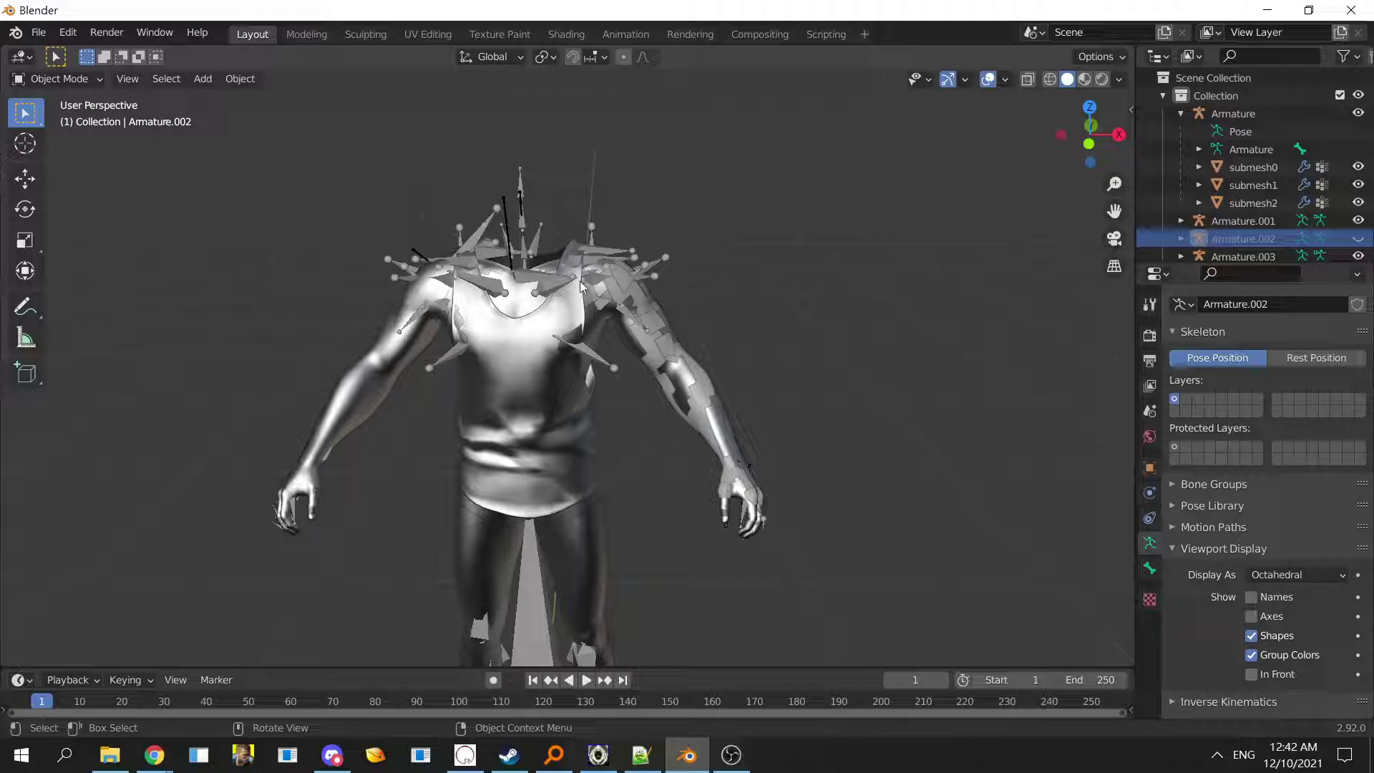
left_click(591, 255)
key("h")
- Hide Armature.004 and Armature.001, leaving only the stick-displayed armature visible
left_click(605, 251)
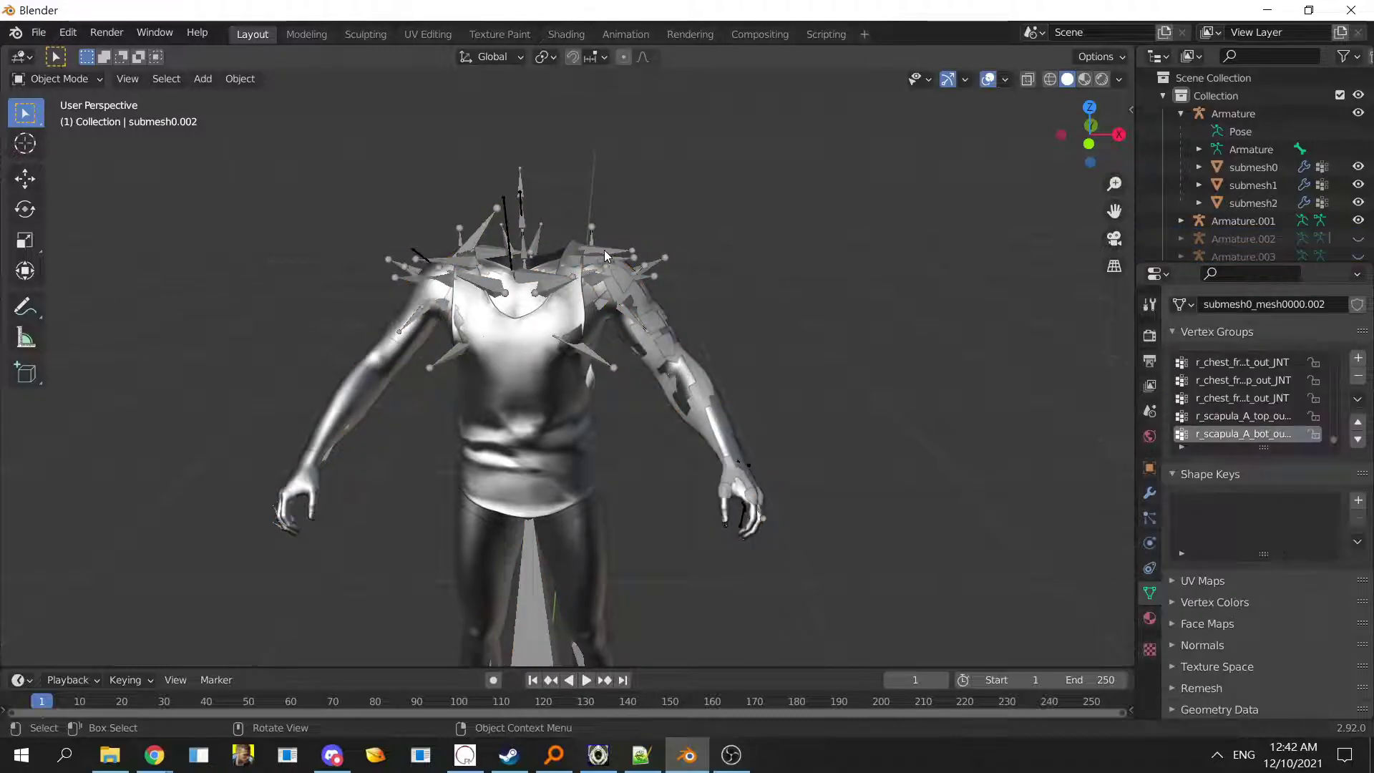
left_click(607, 251)
left_click(603, 247)
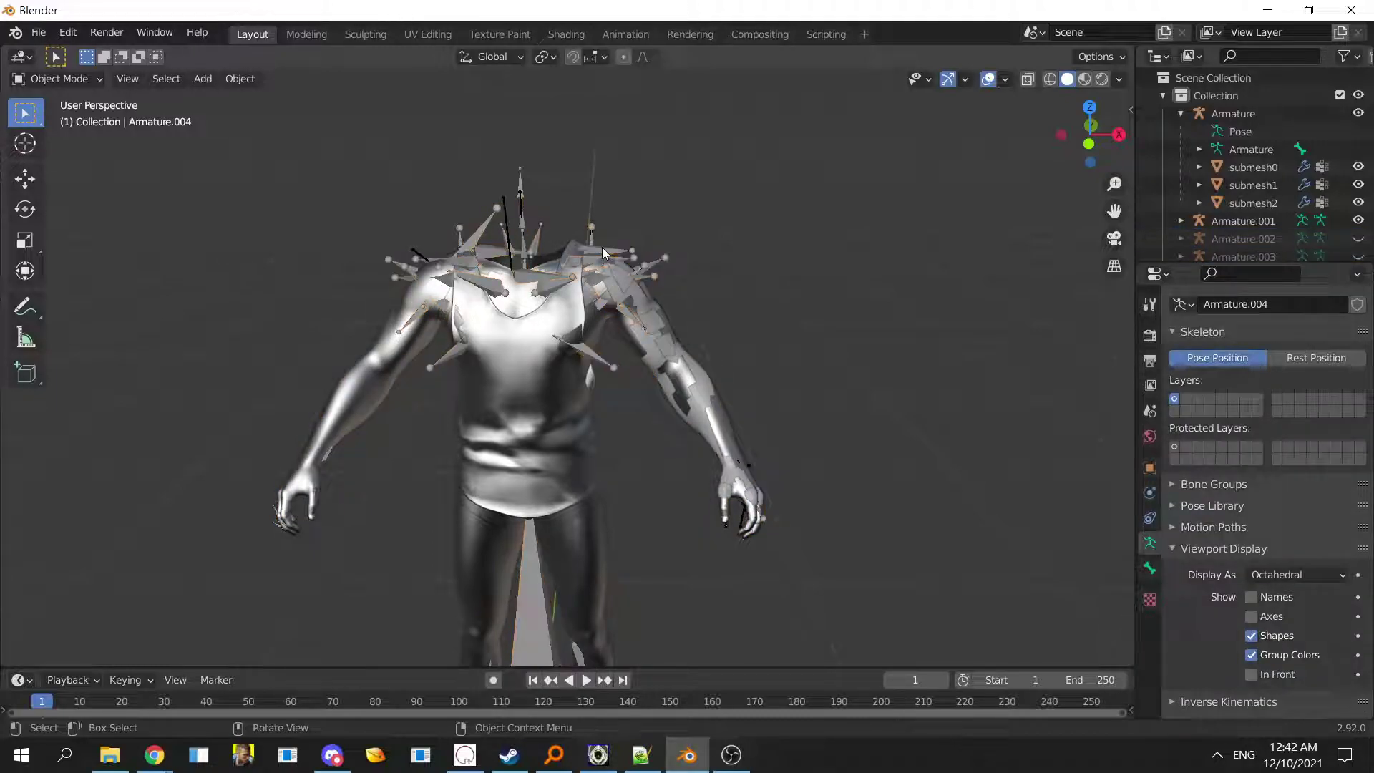
left_click(602, 247)
left_click(611, 250)
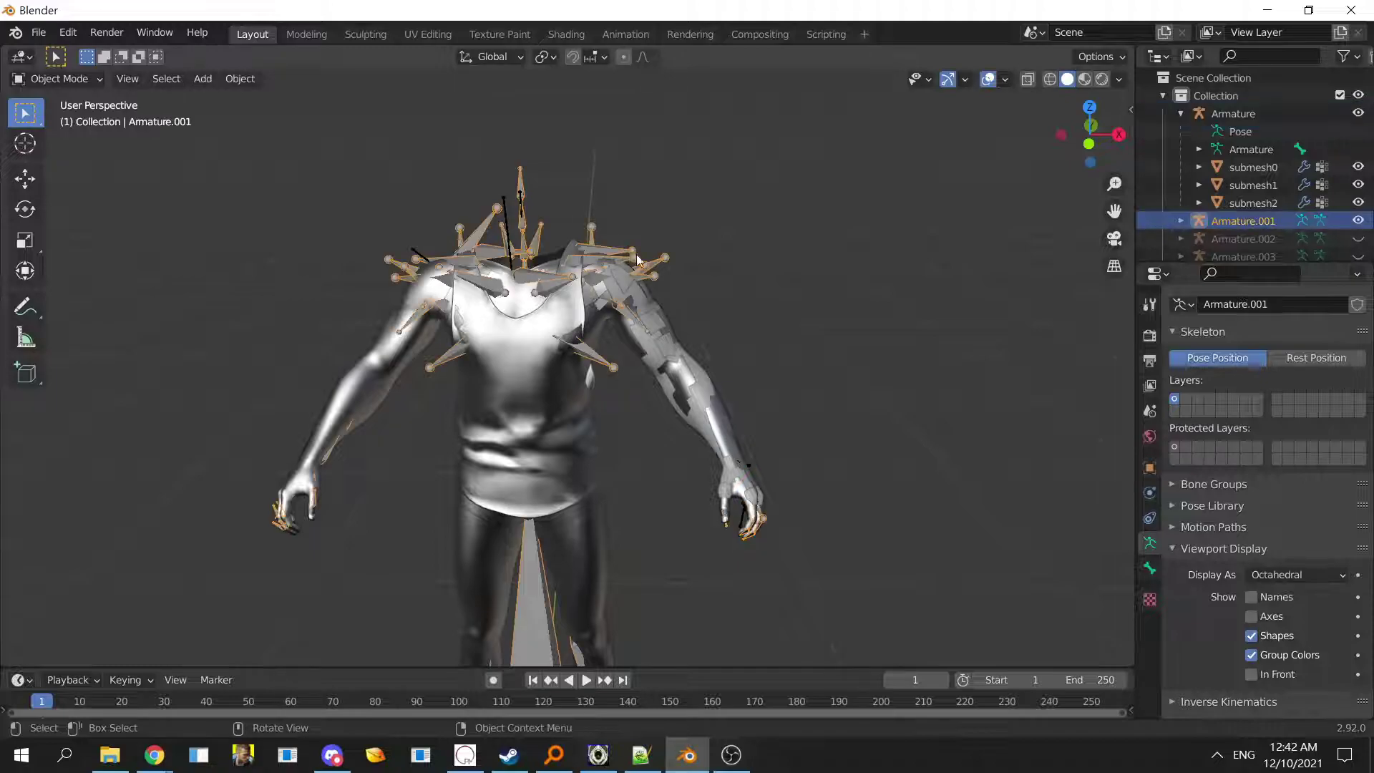
key("h")
- Select the remaining visible armature and examine its stick bones around the neck, shoulders and arm
scroll(594, 358, "down", 5)
scroll(583, 395, "up", 4)
middle_click_drag(584, 291, 607, 384)
scroll(621, 418, "up", 1)
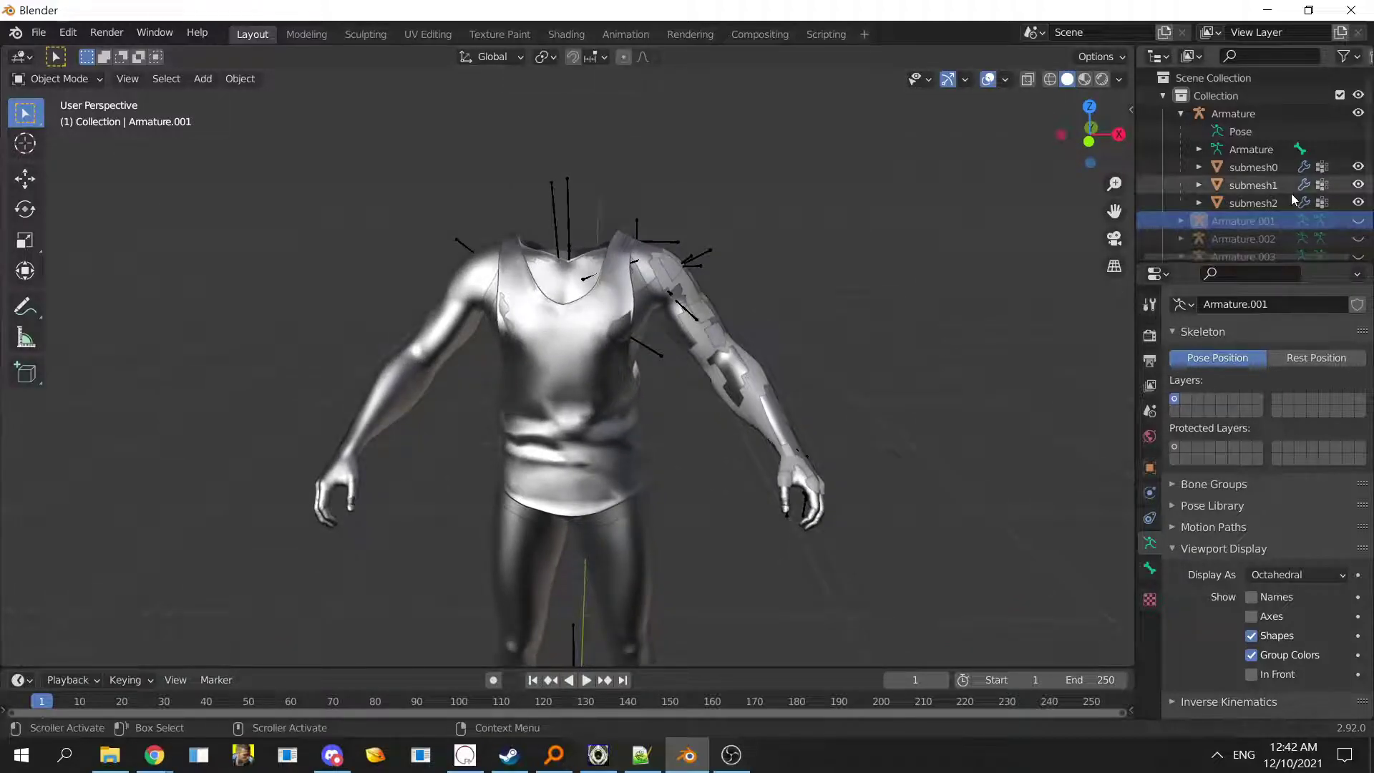
scroll(1290, 203, "down", 1)
scroll(1282, 213, "up", 1)
left_click(1259, 113)
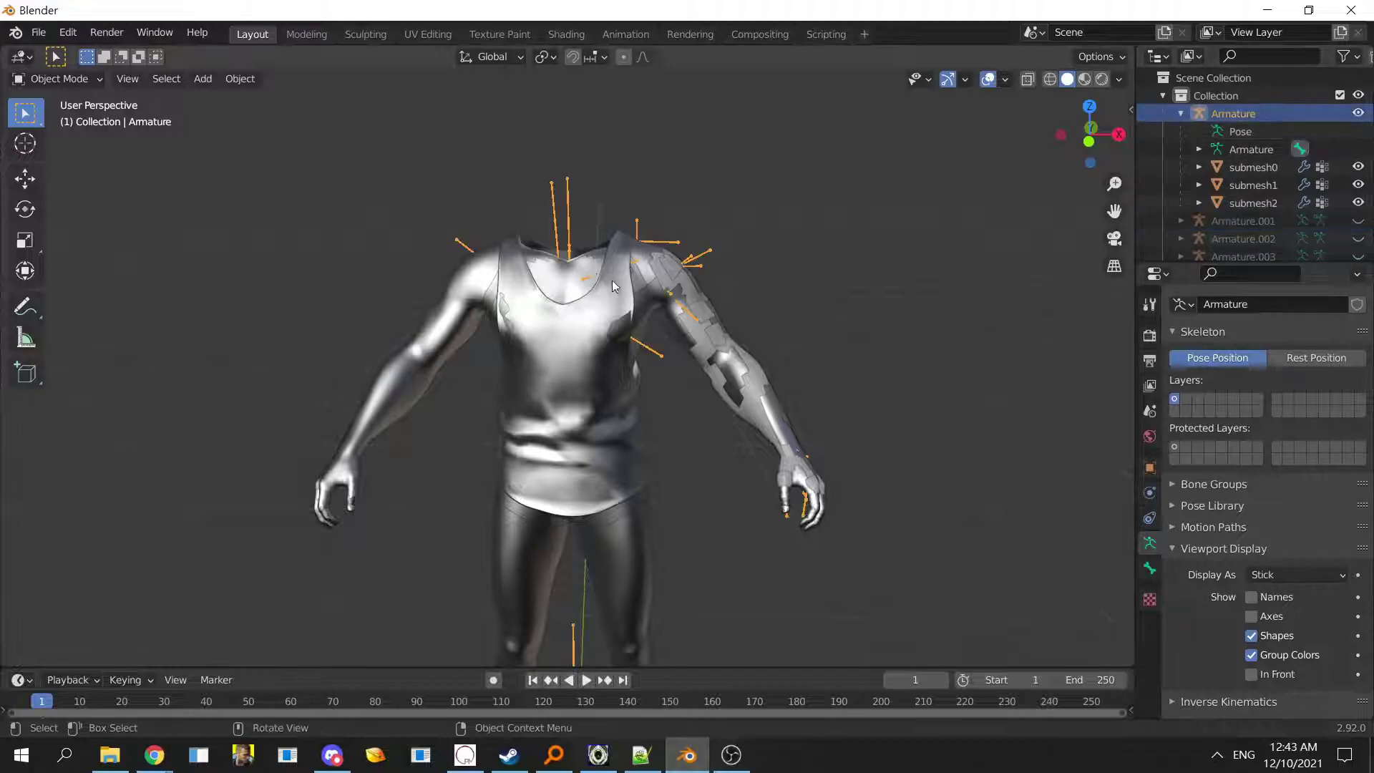
middle_click_drag(589, 407, 529, 382)
scroll(589, 357, "up", 1)
scroll(590, 362, "down", 2)
scroll(551, 342, "down", 2)
scroll(530, 381, "up", 5)
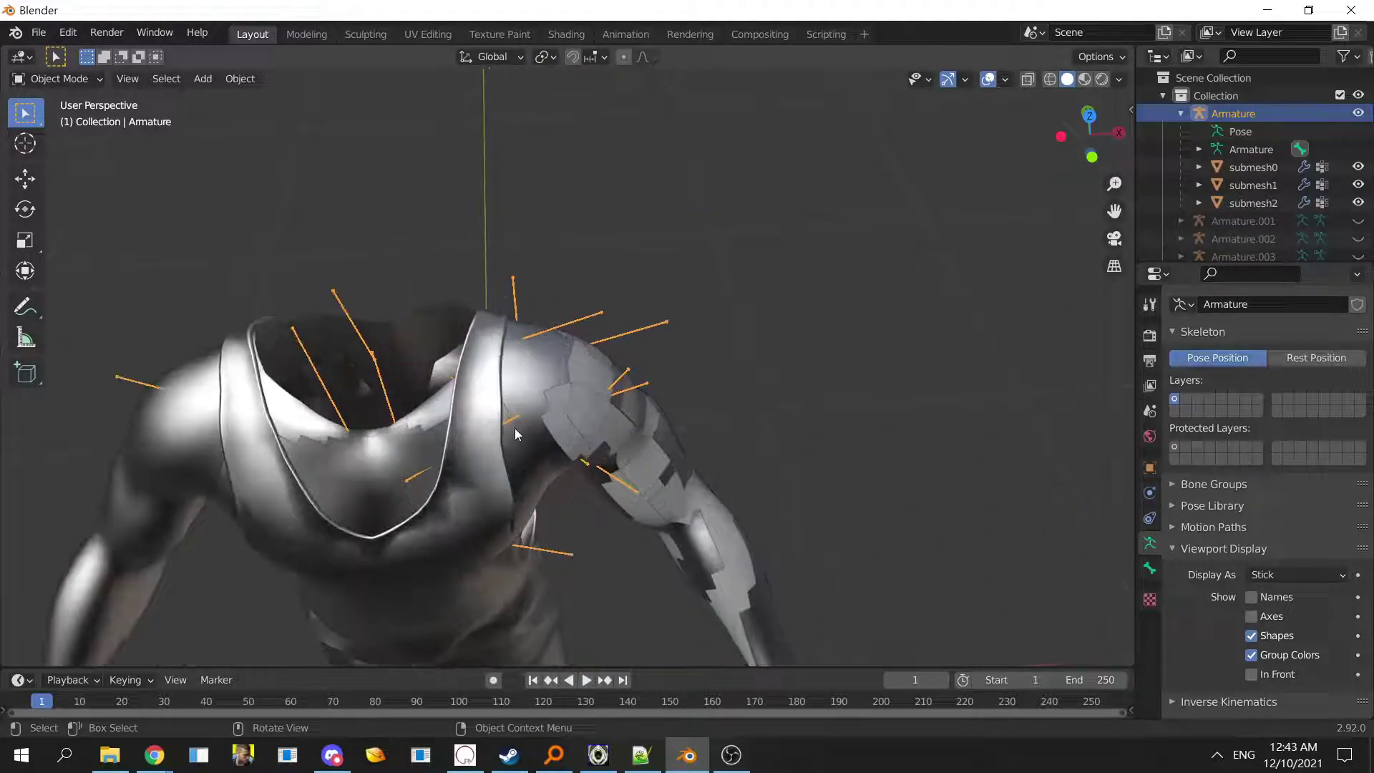
middle_click_drag(514, 428, 558, 423)
scroll(443, 442, "up", 4)
- Select the tank top mesh and expand the hierarchy of Armature.004, which contains it
left_click(559, 423)
scroll(1234, 244, "down", 2)
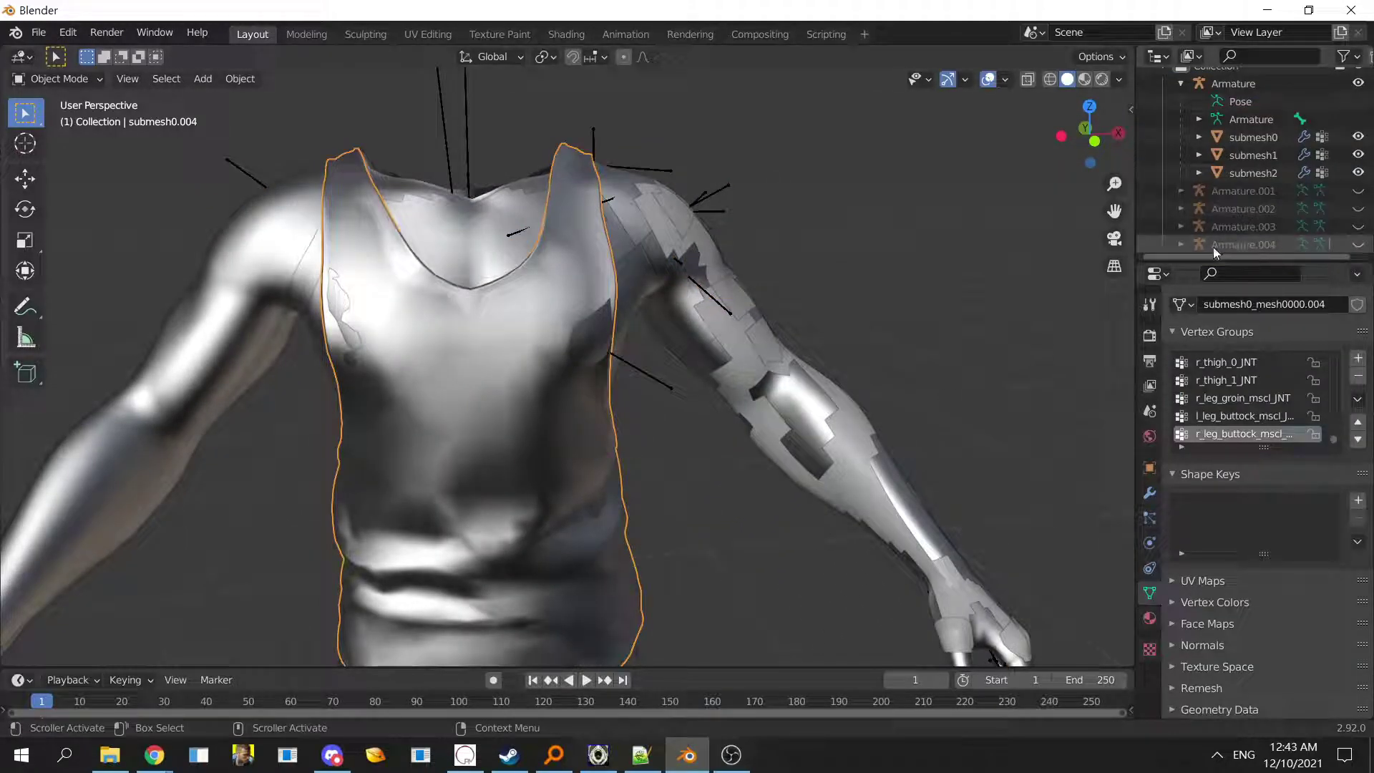
left_click(1180, 245)
scroll(1217, 240, "down", 4)
middle_click_drag(650, 396, 575, 402)
scroll(514, 343, "down", 2)
scroll(516, 372, "up", 3)
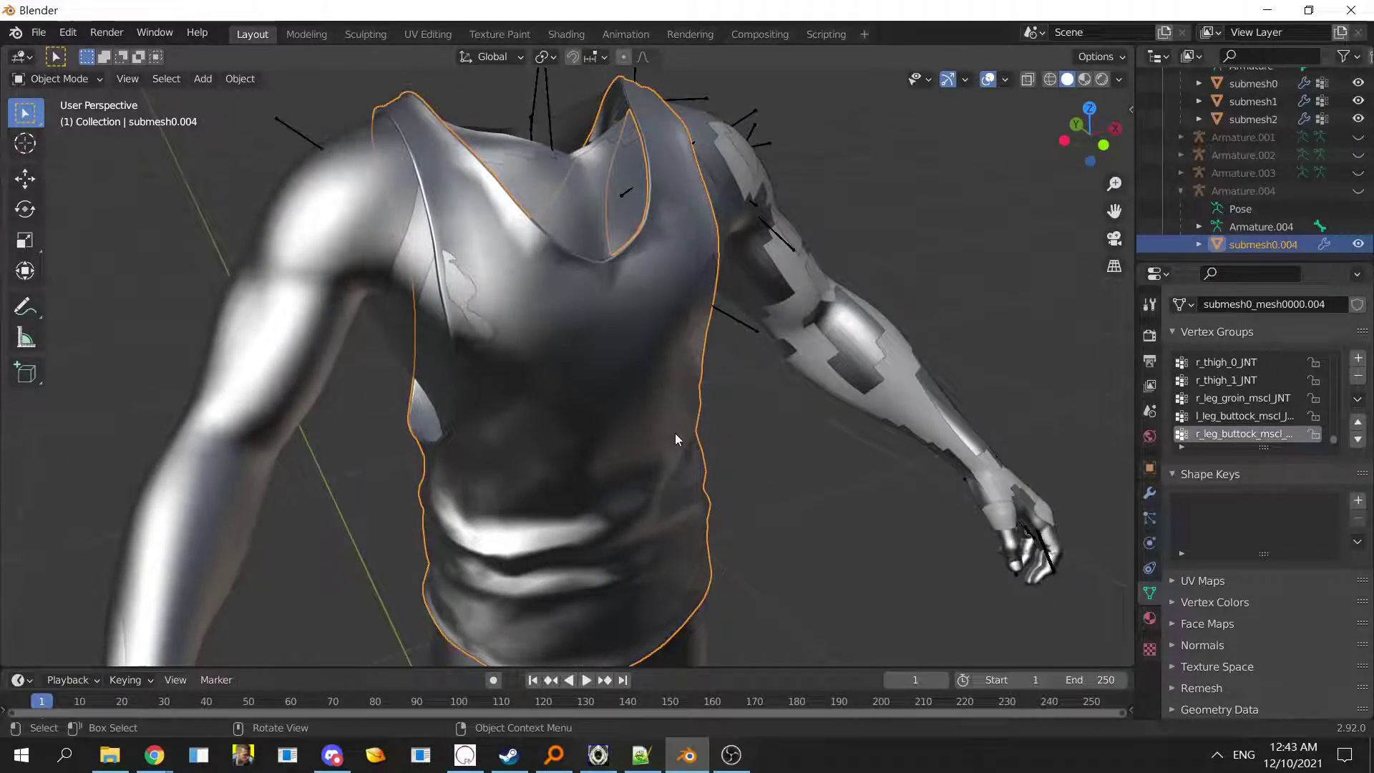
- Set the viewport shading color to Random and examine the separate body, arm and tank top submeshes
middle_click_drag(675, 432, 644, 428)
scroll(684, 414, "down", 4)
middle_click_drag(583, 475, 616, 405, "shift")
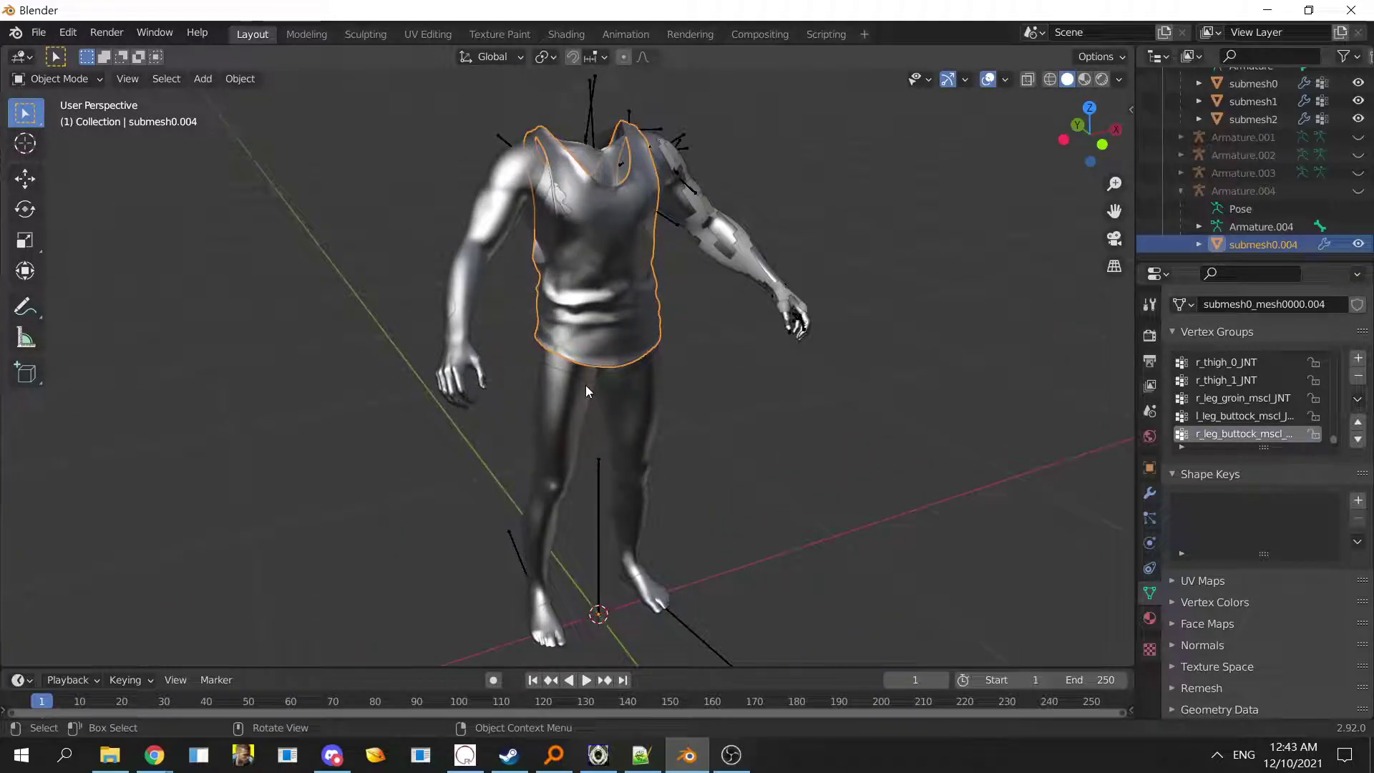
middle_click_drag(602, 364, 824, 450)
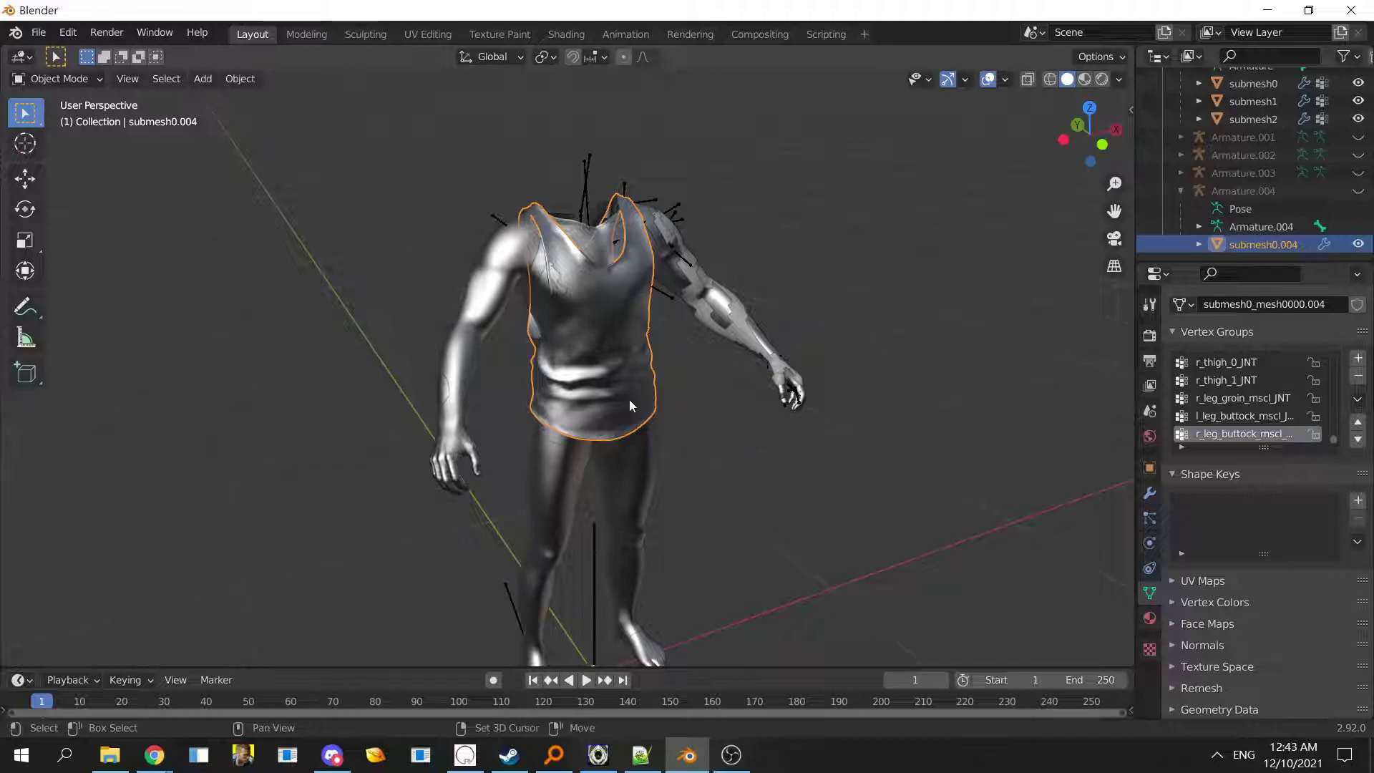
middle_click_drag(617, 401, 617, 330, "shift")
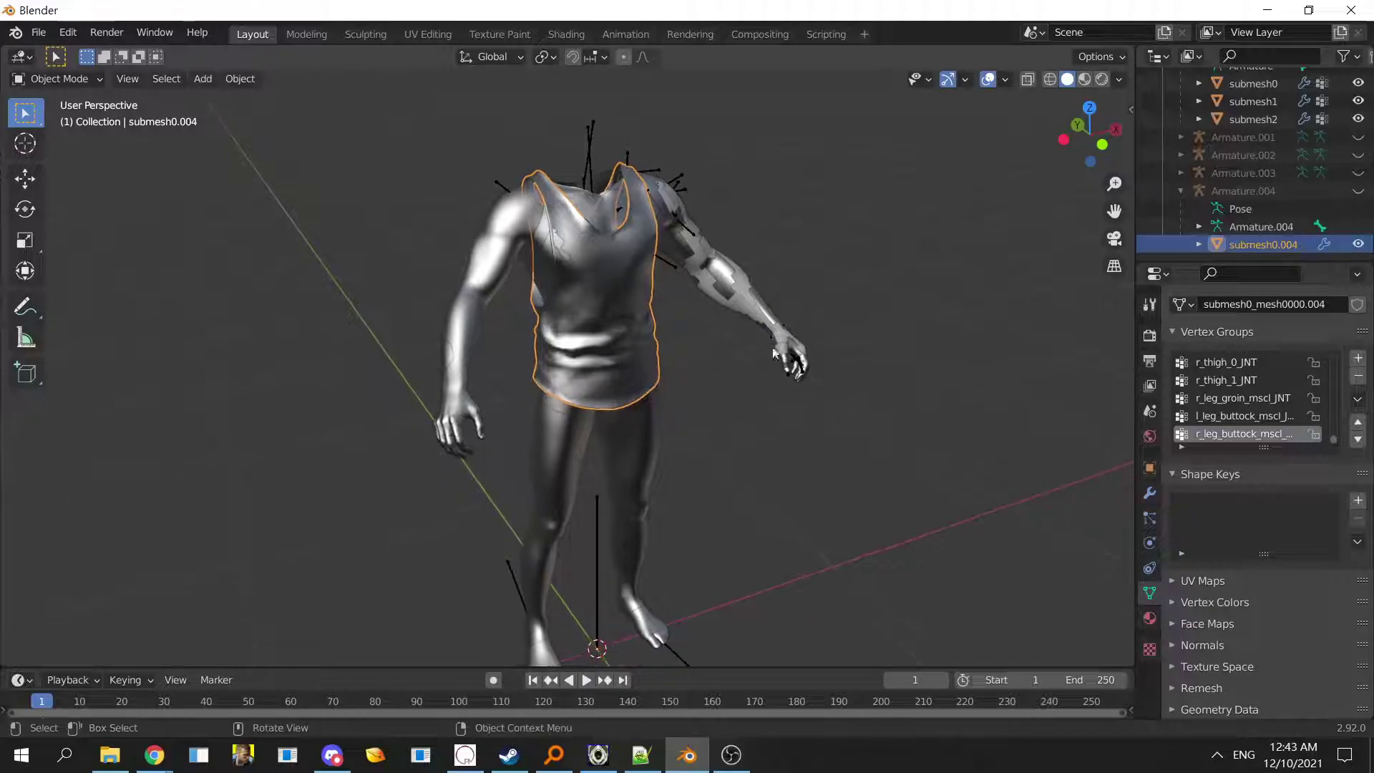
left_click(1117, 79)
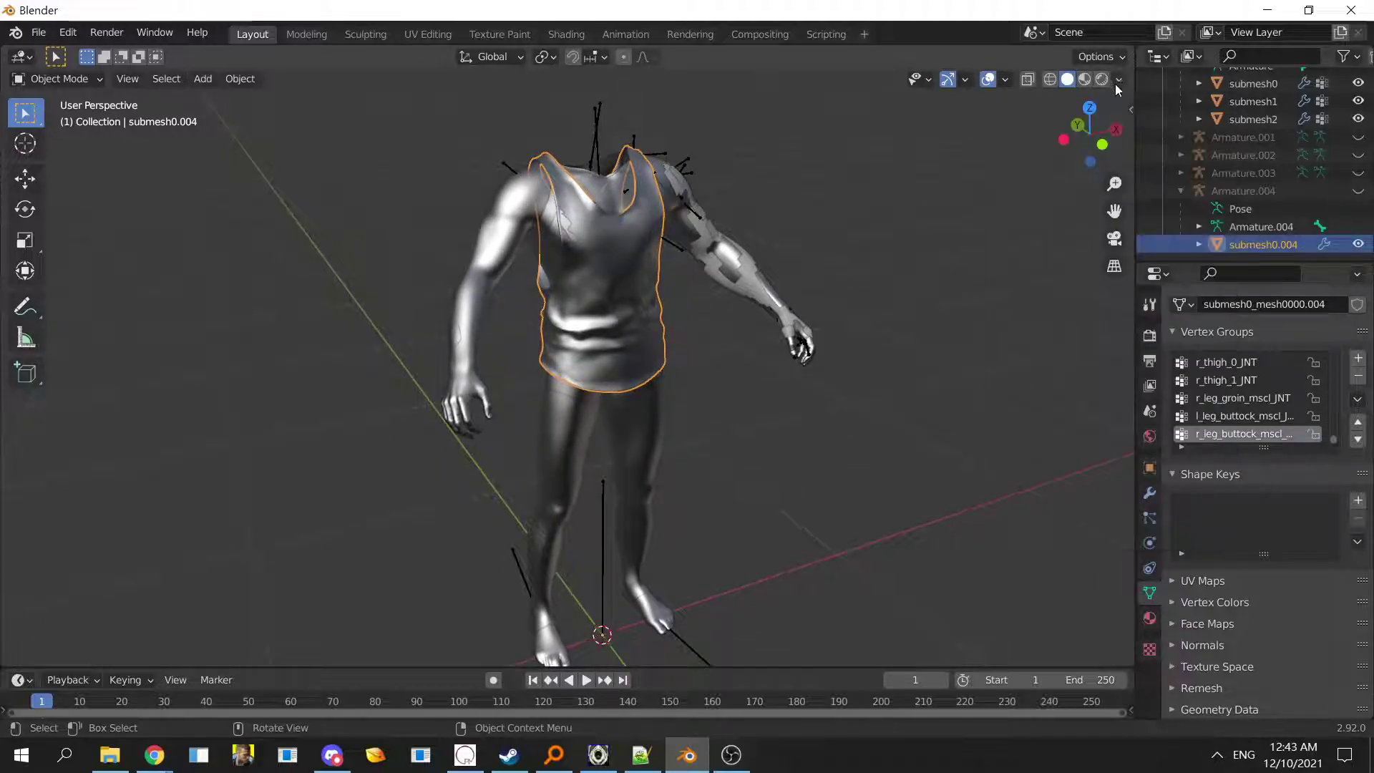
left_click(1121, 79)
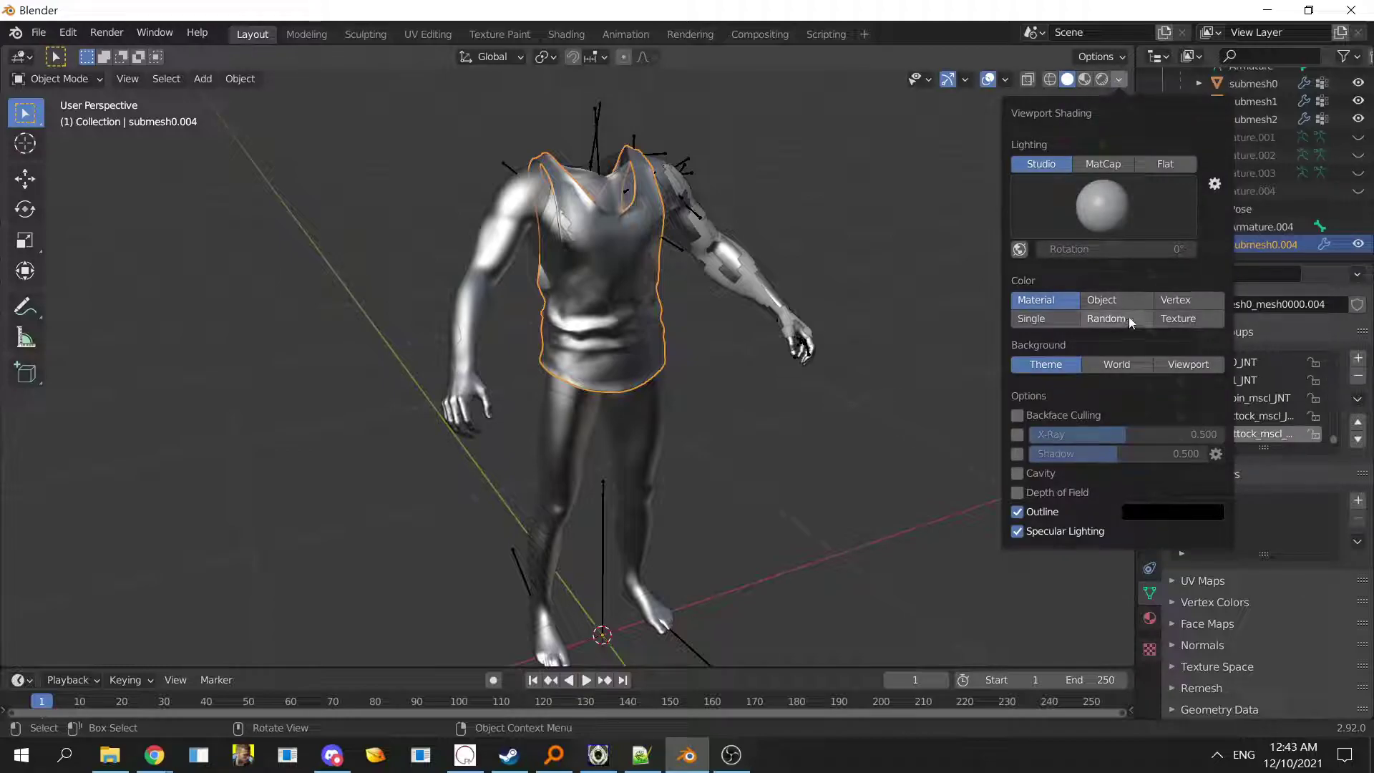
left_click(1106, 319)
middle_click_drag(736, 364, 687, 507, "shift")
scroll(789, 492, "up", 4)
scroll(779, 448, "down", 4)
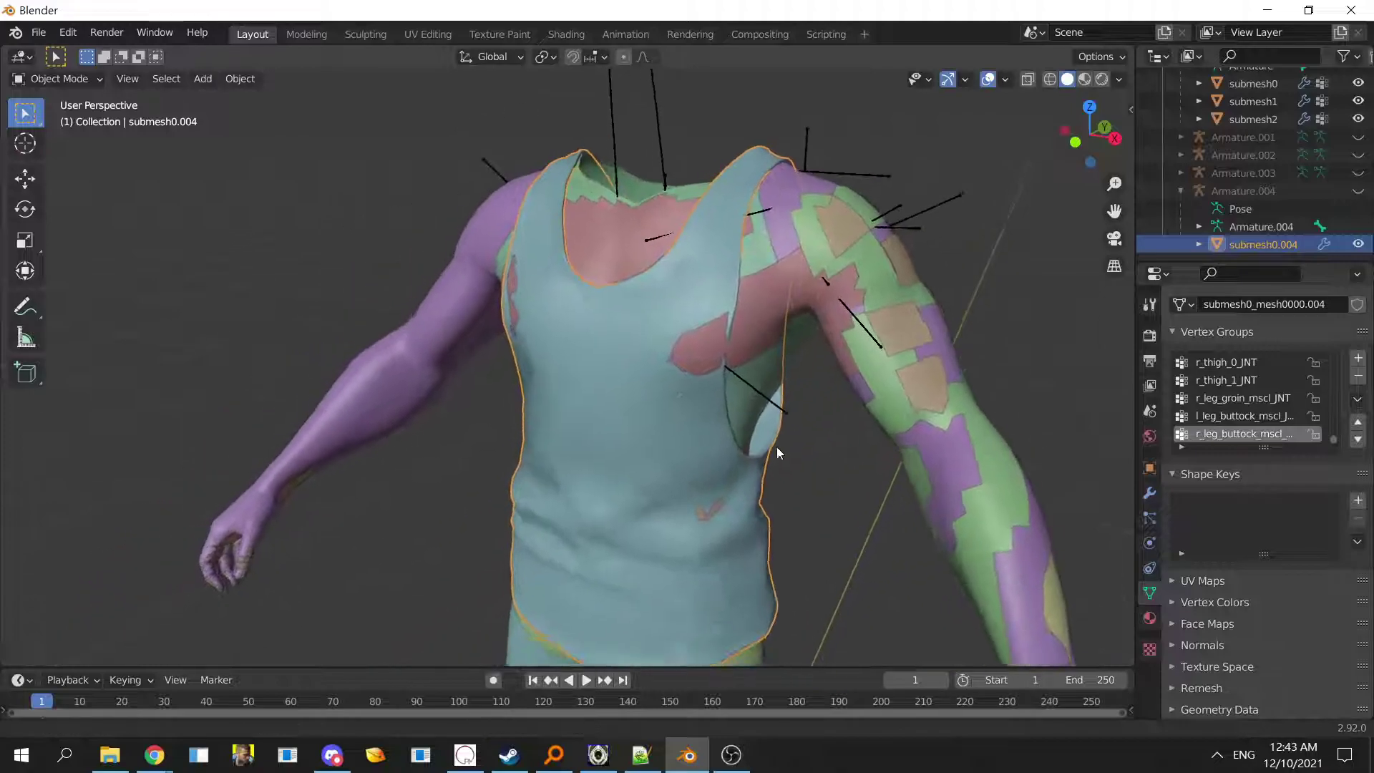
middle_click_drag(778, 447, 863, 441)
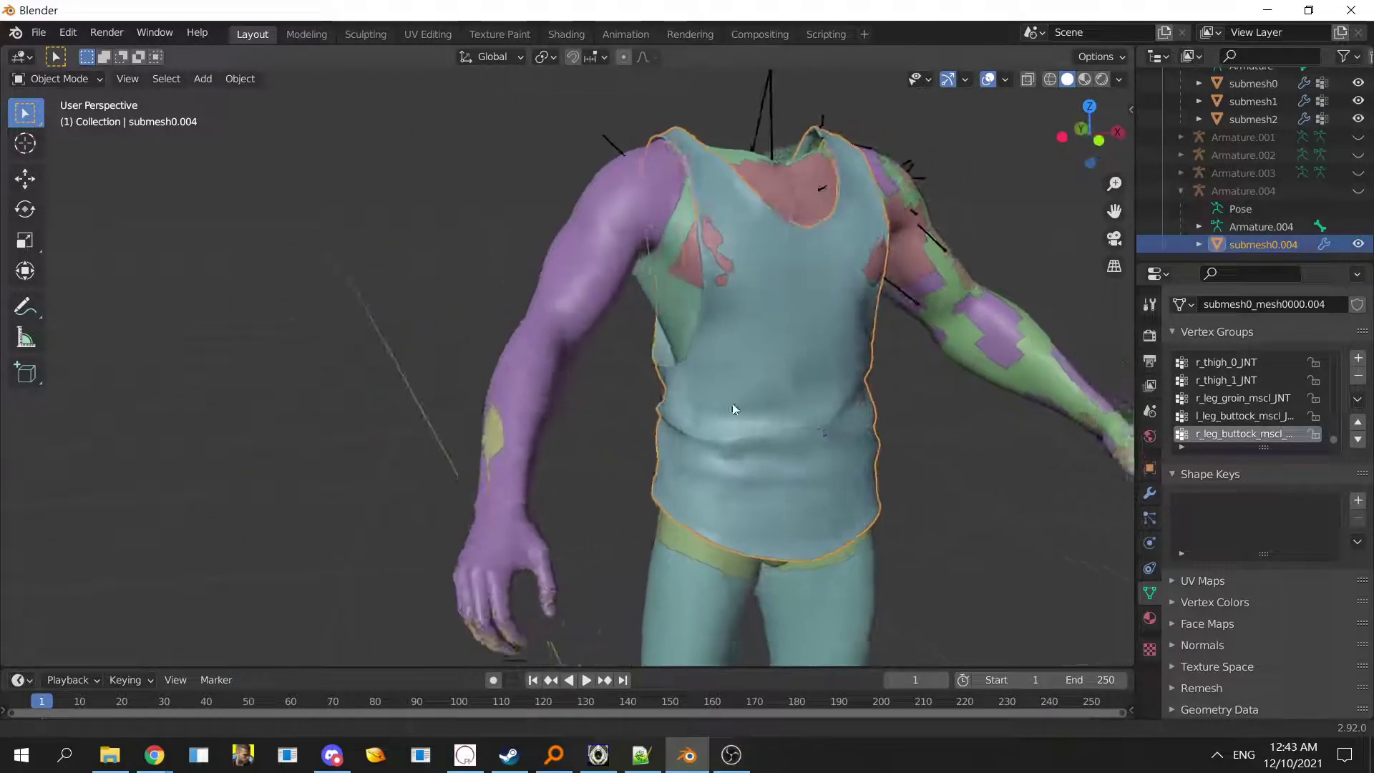
scroll(710, 402, "down", 6)
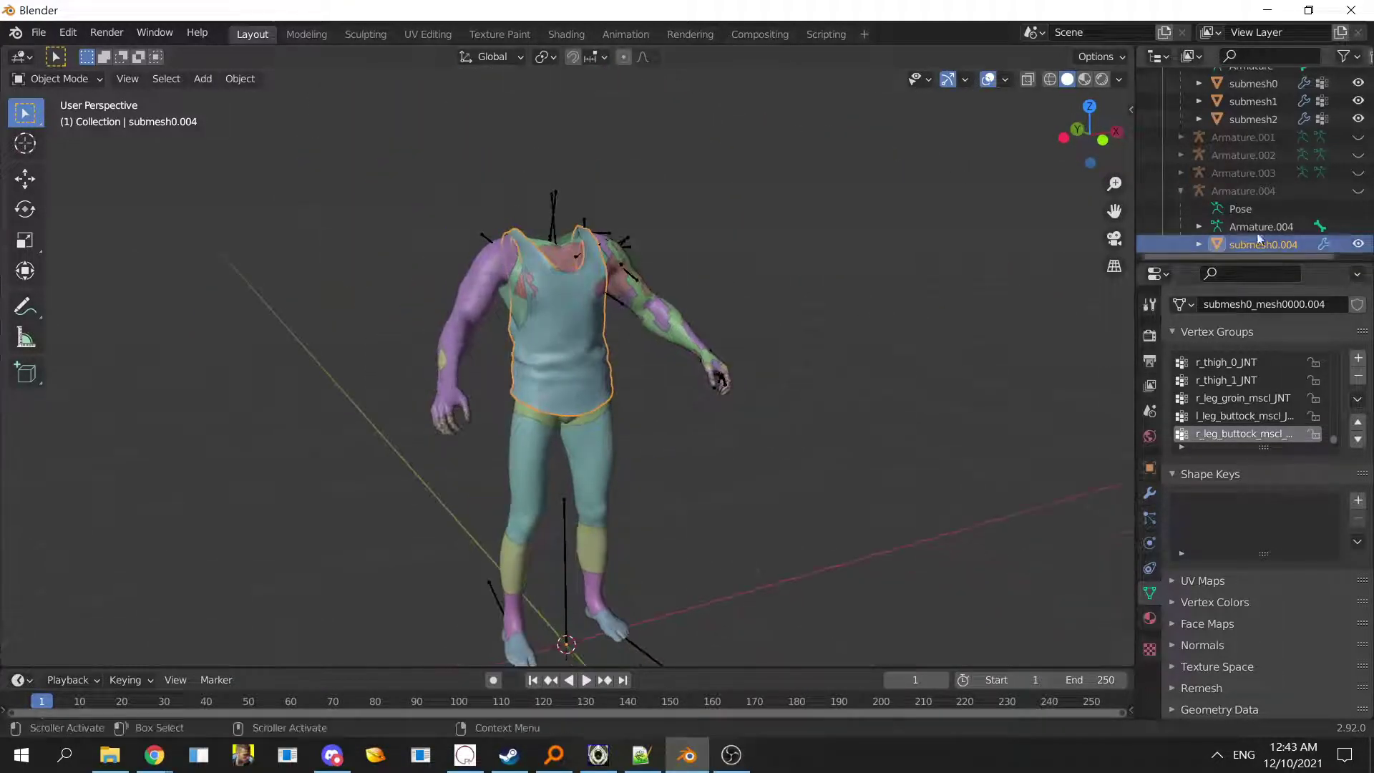
- Check which body parts the first armature's submesh0, submesh1 and submesh2 represent
left_click(1264, 189)
scroll(1264, 187, "up", 3)
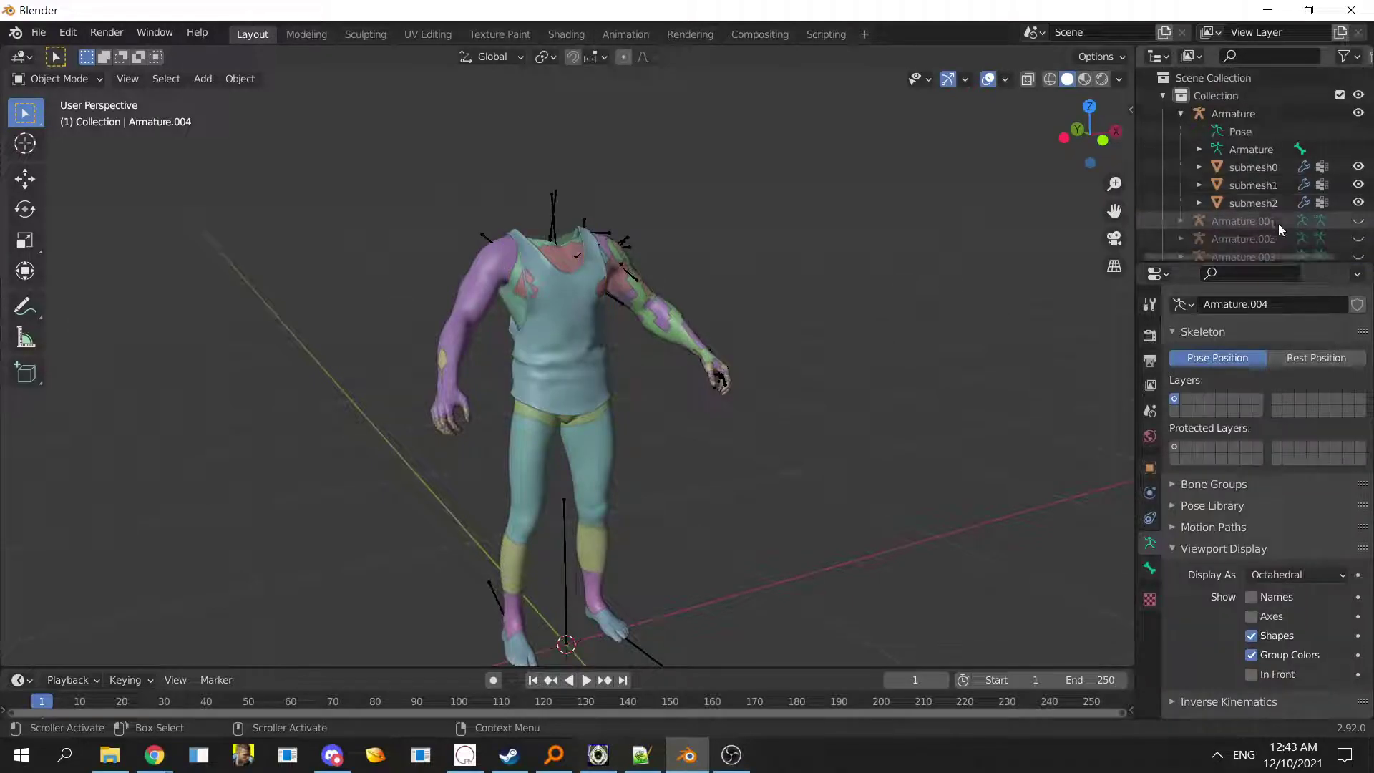
double_click(1255, 111)
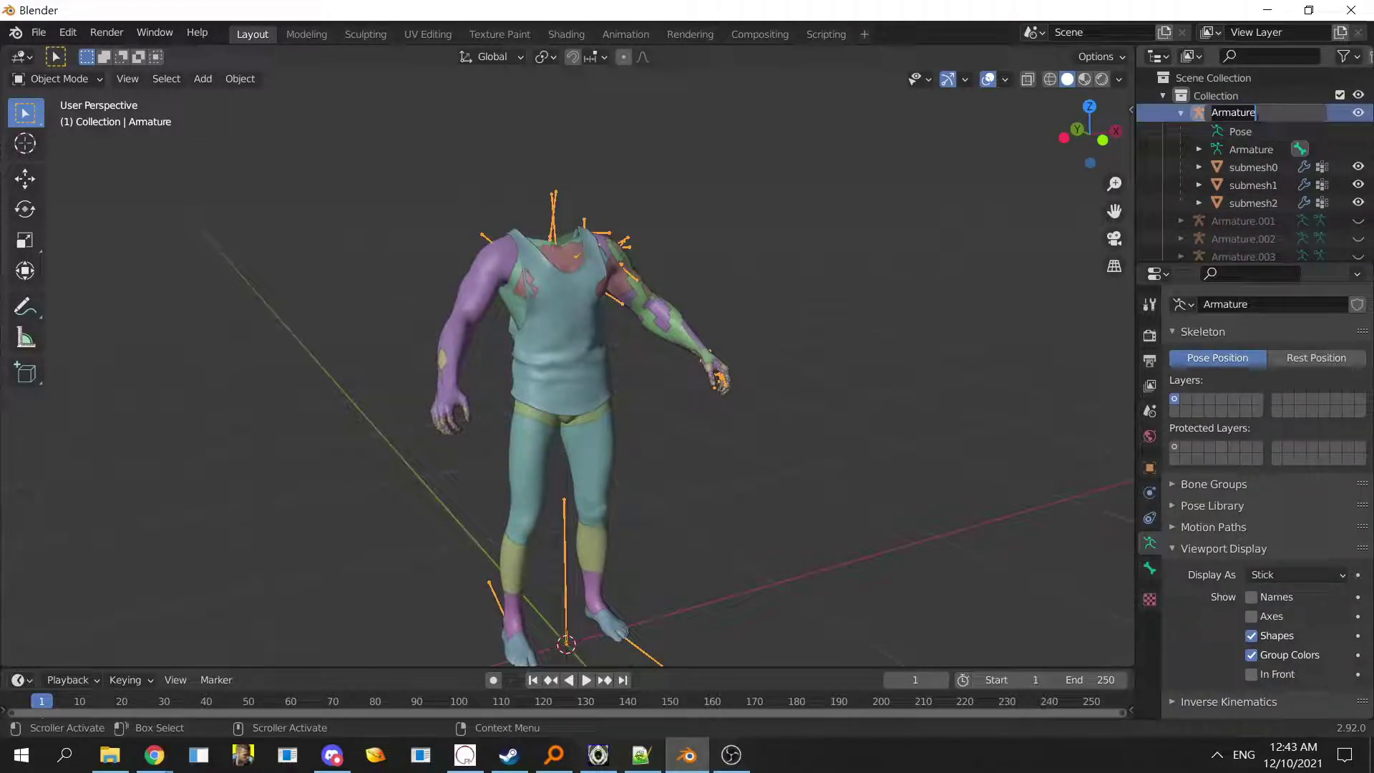
left_click(1256, 170)
left_click(1263, 183)
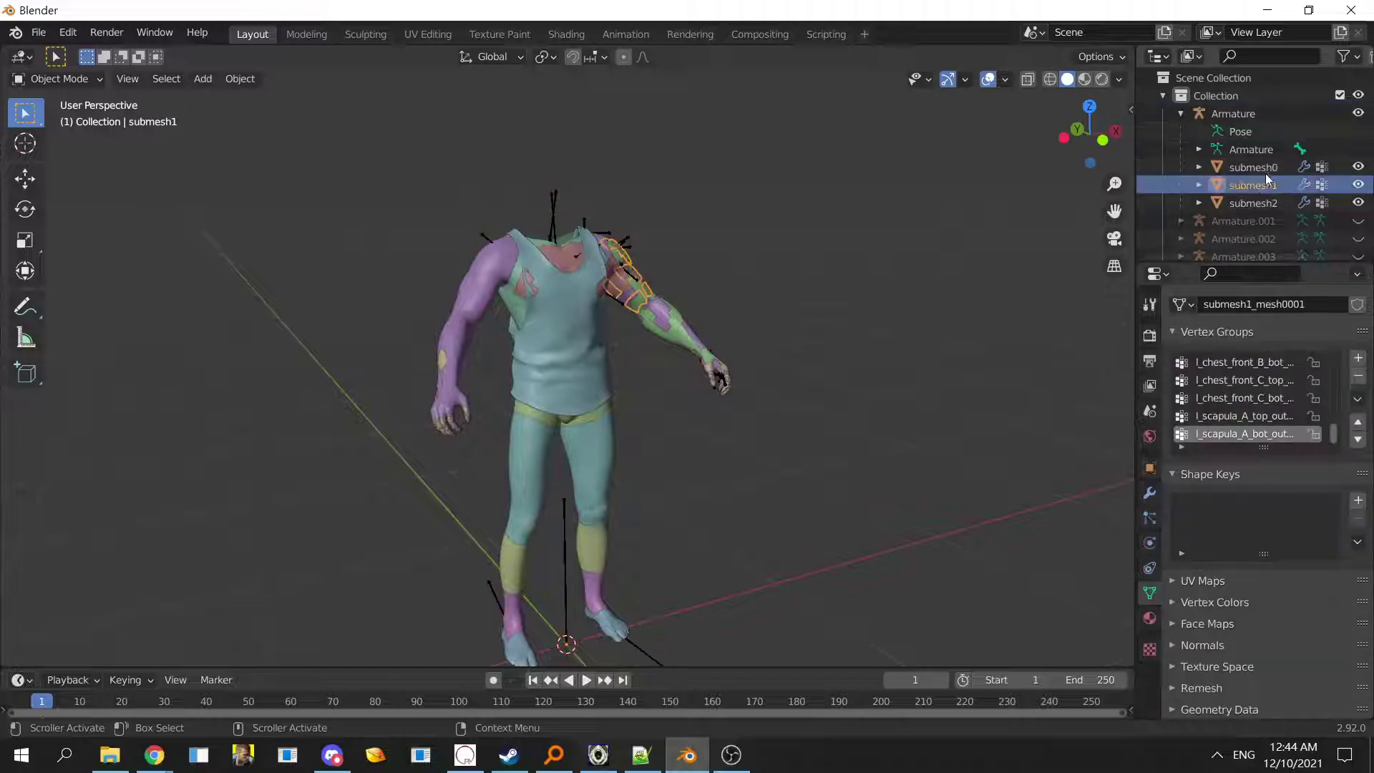
left_click(1264, 170)
left_click(1274, 202)
left_click(1281, 217)
left_click(1269, 188)
left_click(1261, 169)
- Rename the first armature as cyberware_tattoo and collapse its hierarchy
double_click(1248, 114)
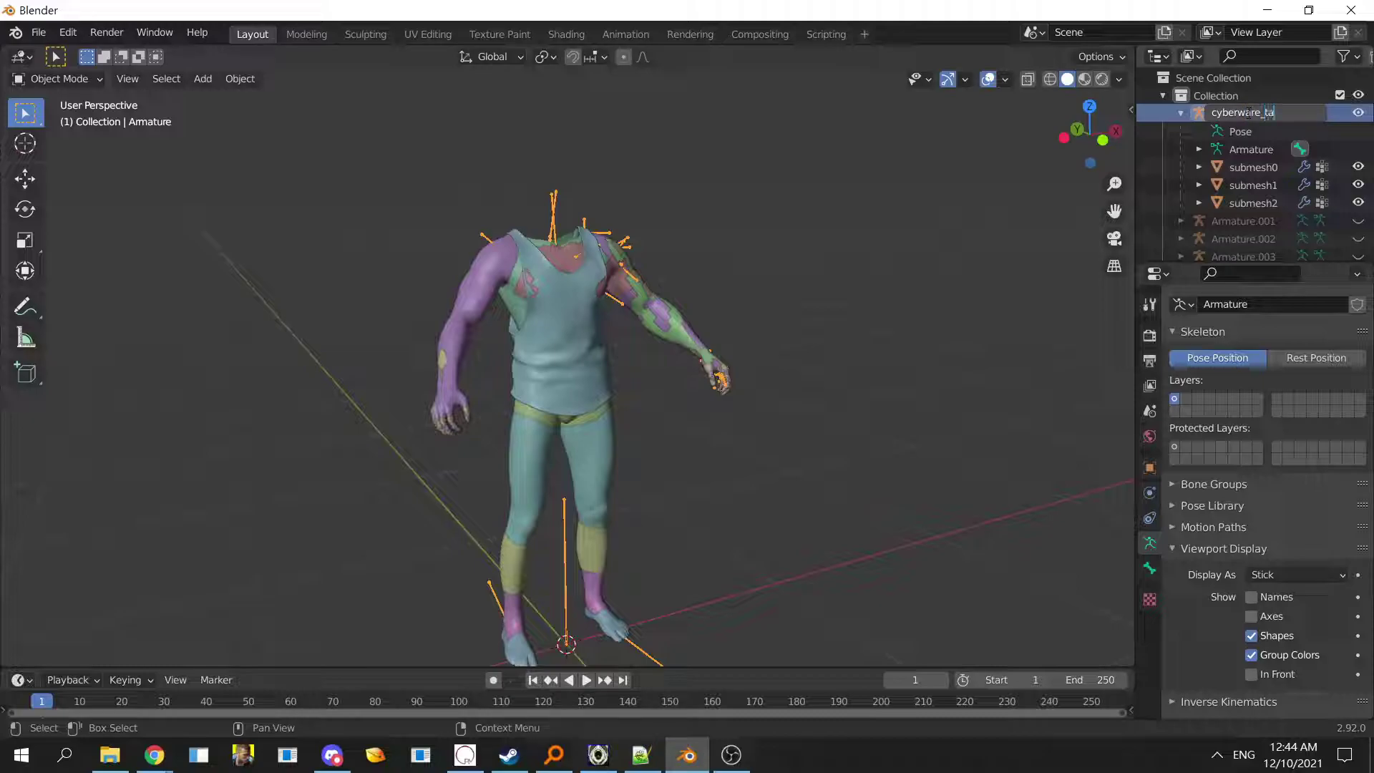
key("Return")
scroll(1295, 239, "down", 3)
scroll(1268, 190, "up", 3)
left_click(1181, 239)
- Select the tank top mesh and switch it to Sculpt Mode
scroll(561, 370, "up", 4)
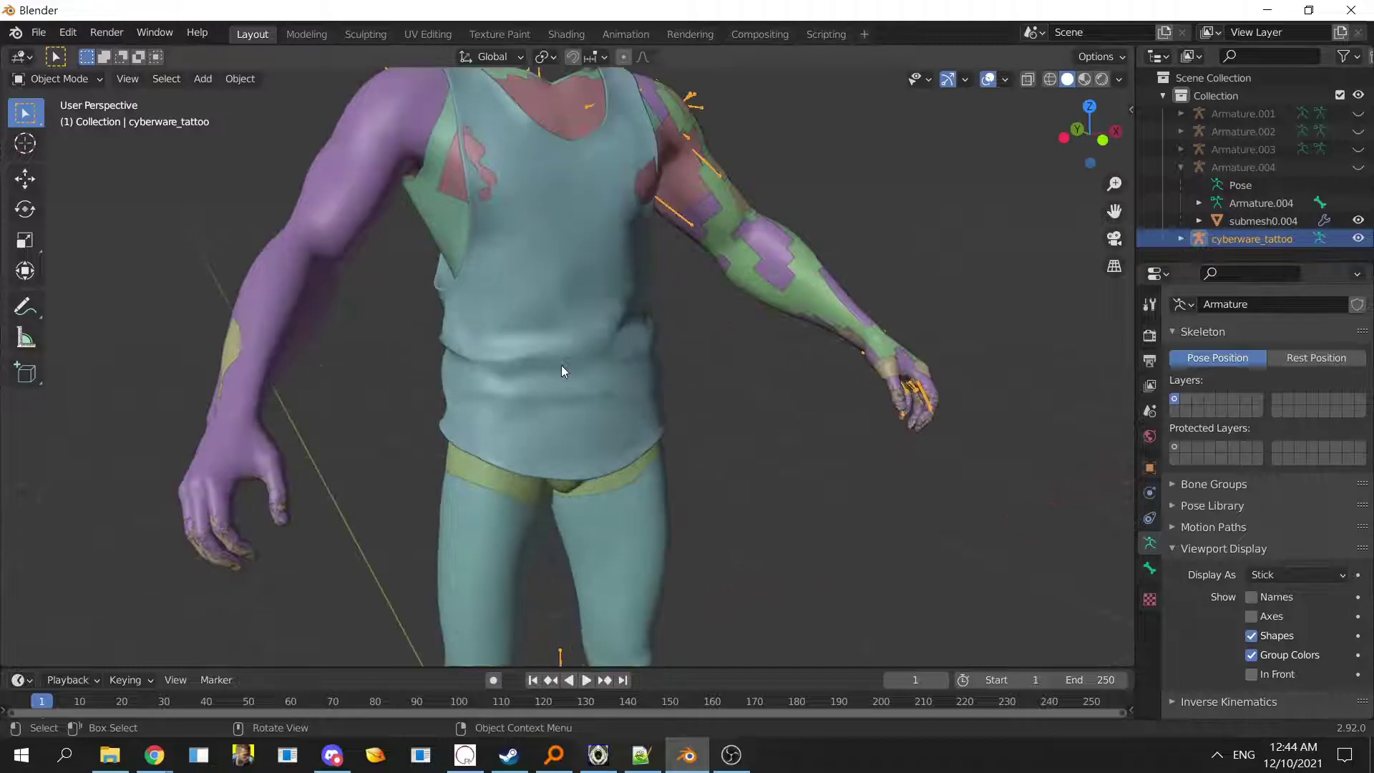
left_click(561, 334)
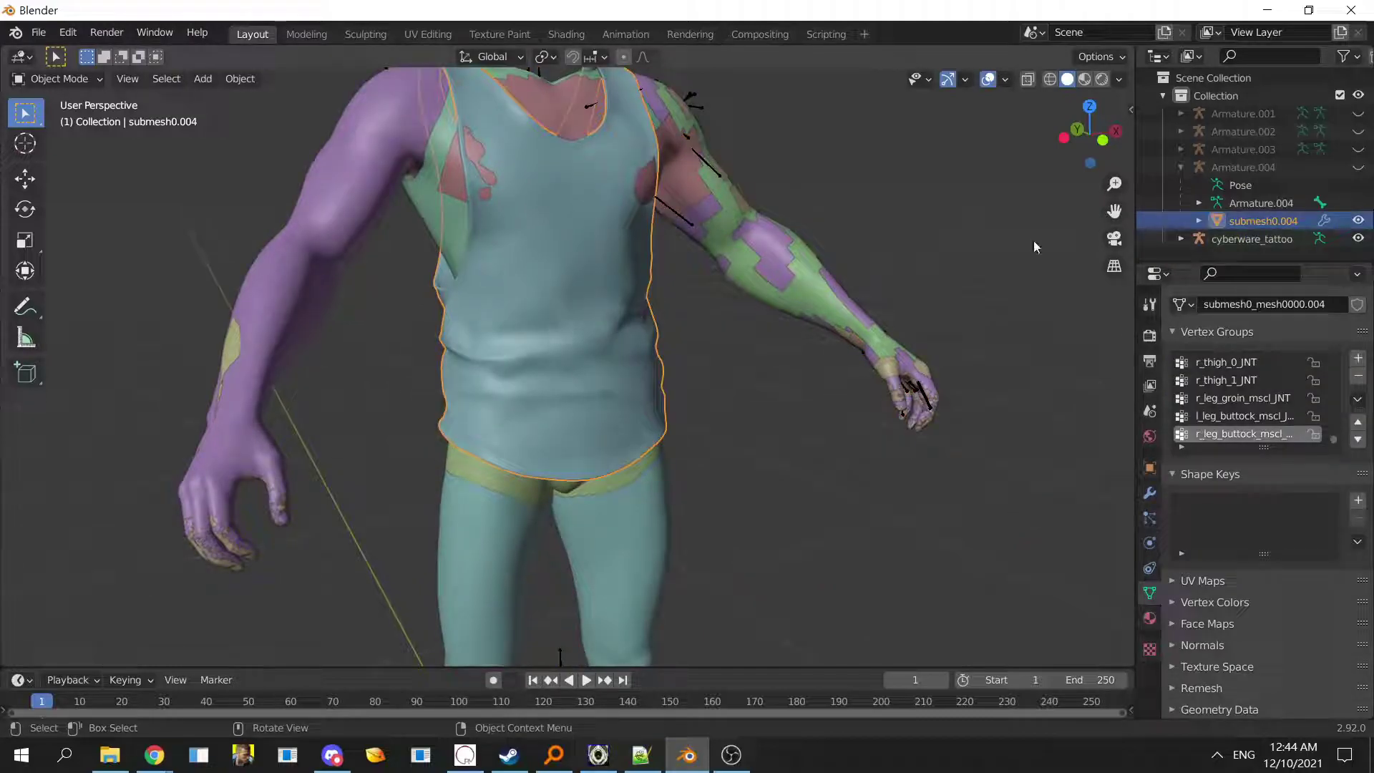
middle_click_drag(611, 291, 651, 358)
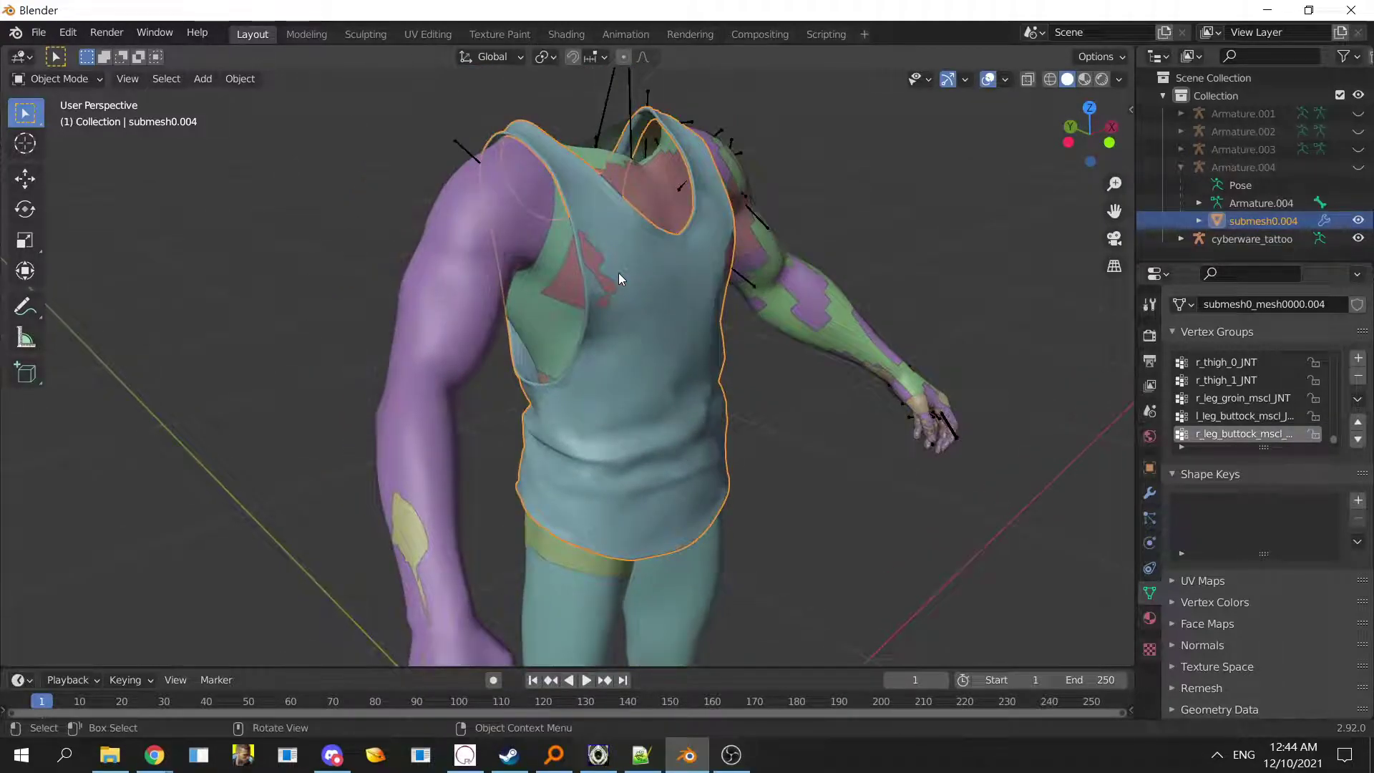
left_click(80, 86)
left_click(81, 86)
left_click(81, 86)
left_click(80, 81)
left_click(80, 80)
left_click(69, 141)
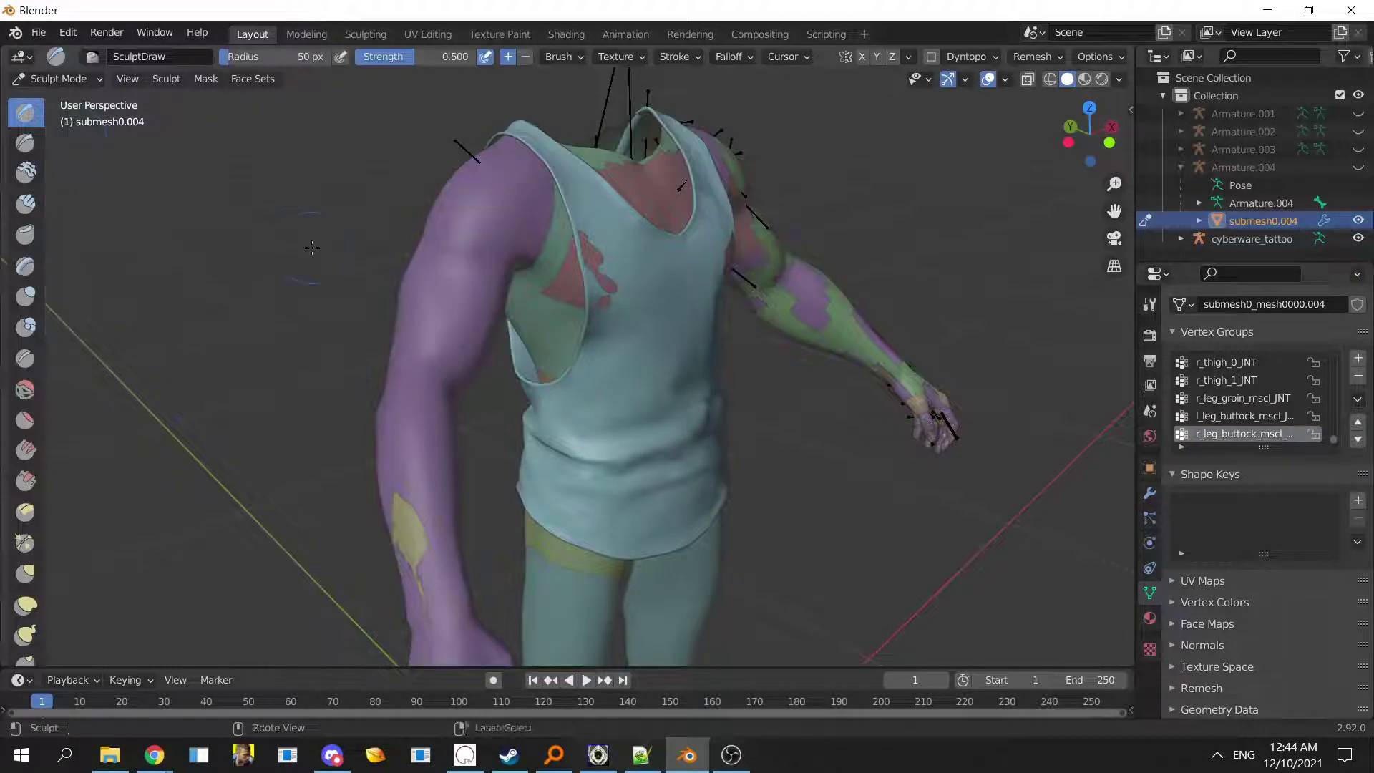
- Return the tank top mesh to Object Mode and re-enter Sculpt Mode through the mode pie
key("ctrl+Tab")
left_click(229, 255)
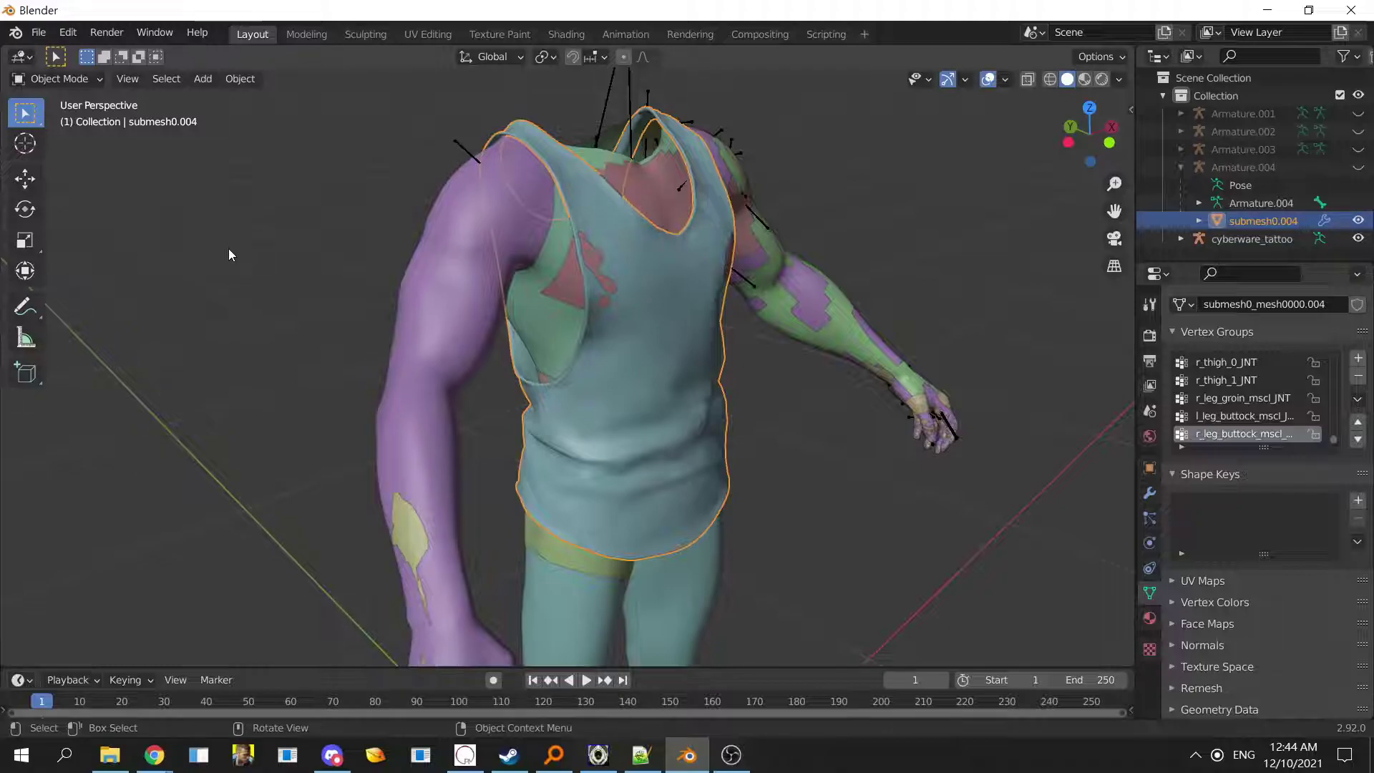
key("ctrl+Tab")
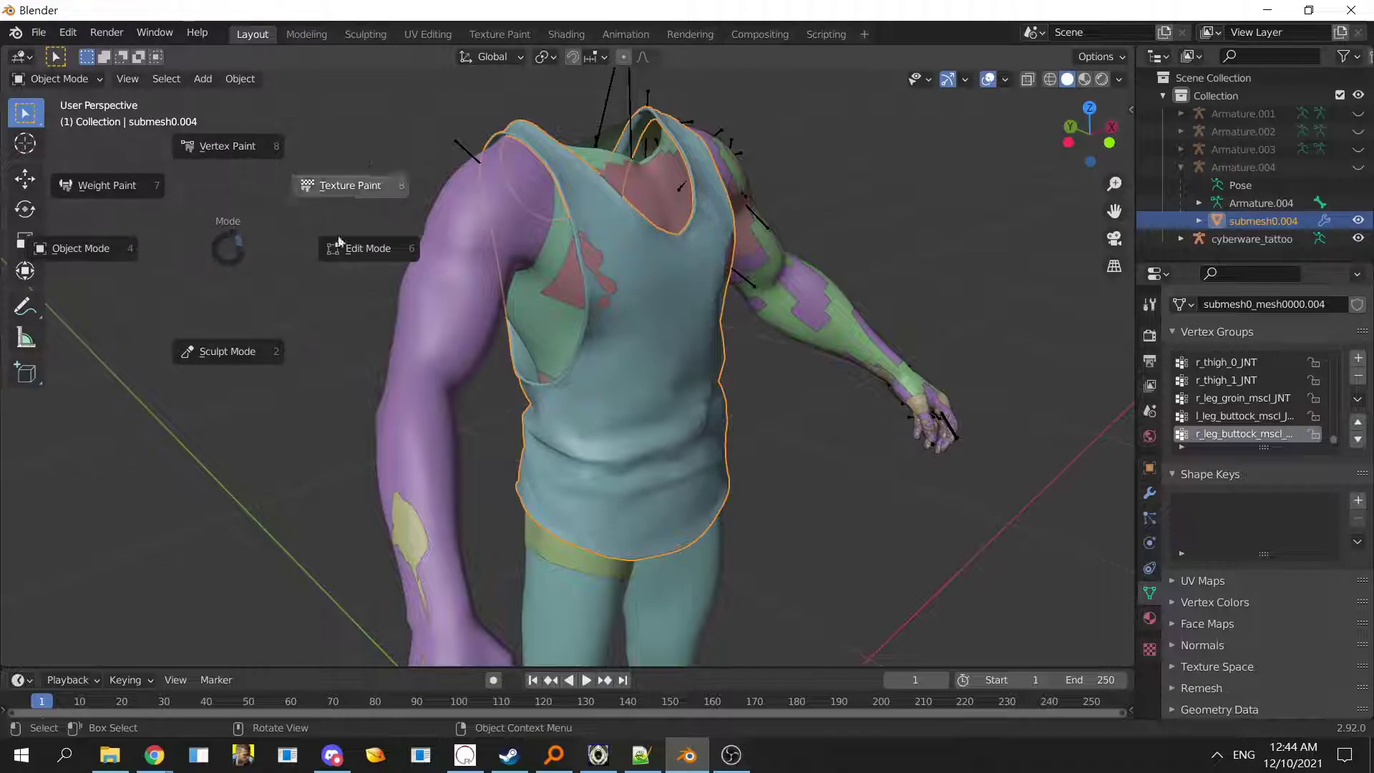
left_click(243, 335)
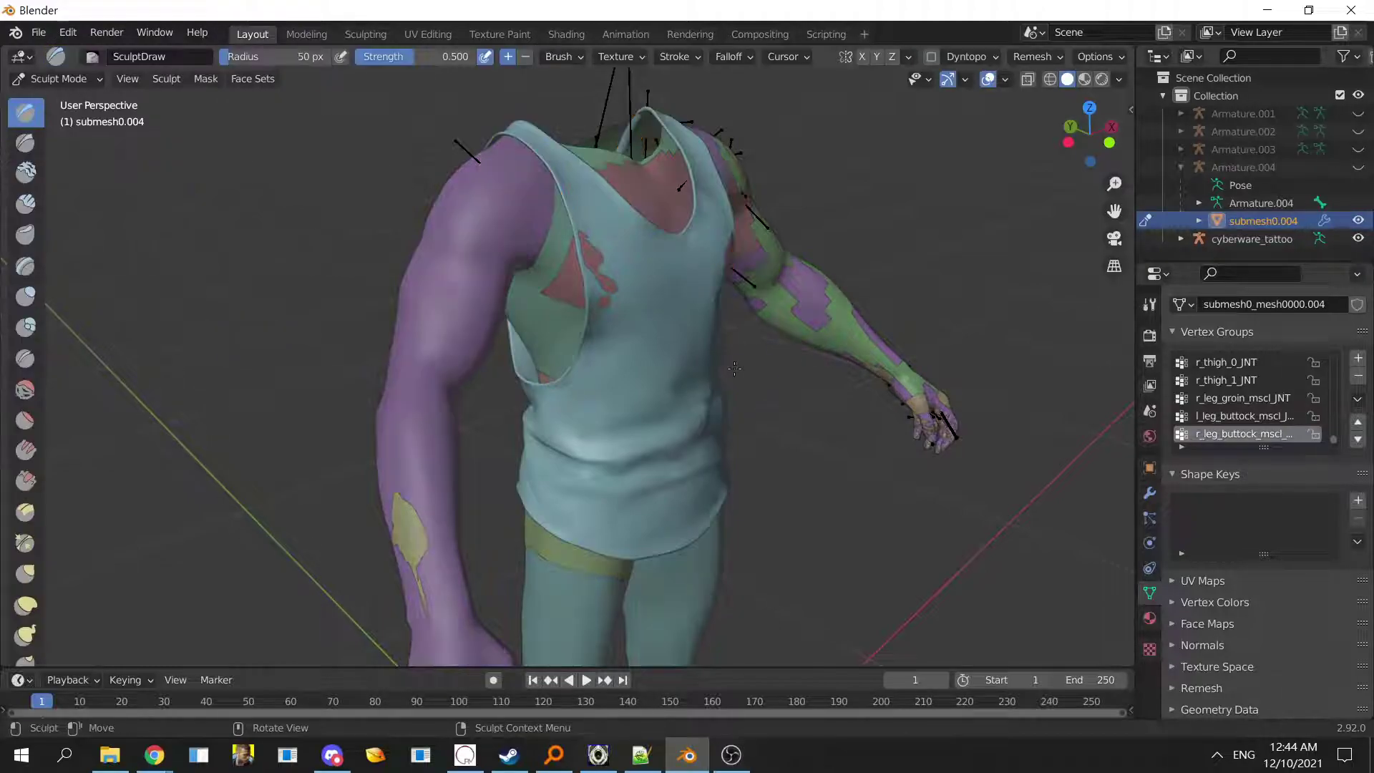
scroll(723, 366, "up", 3)
scroll(702, 362, "down", 5)
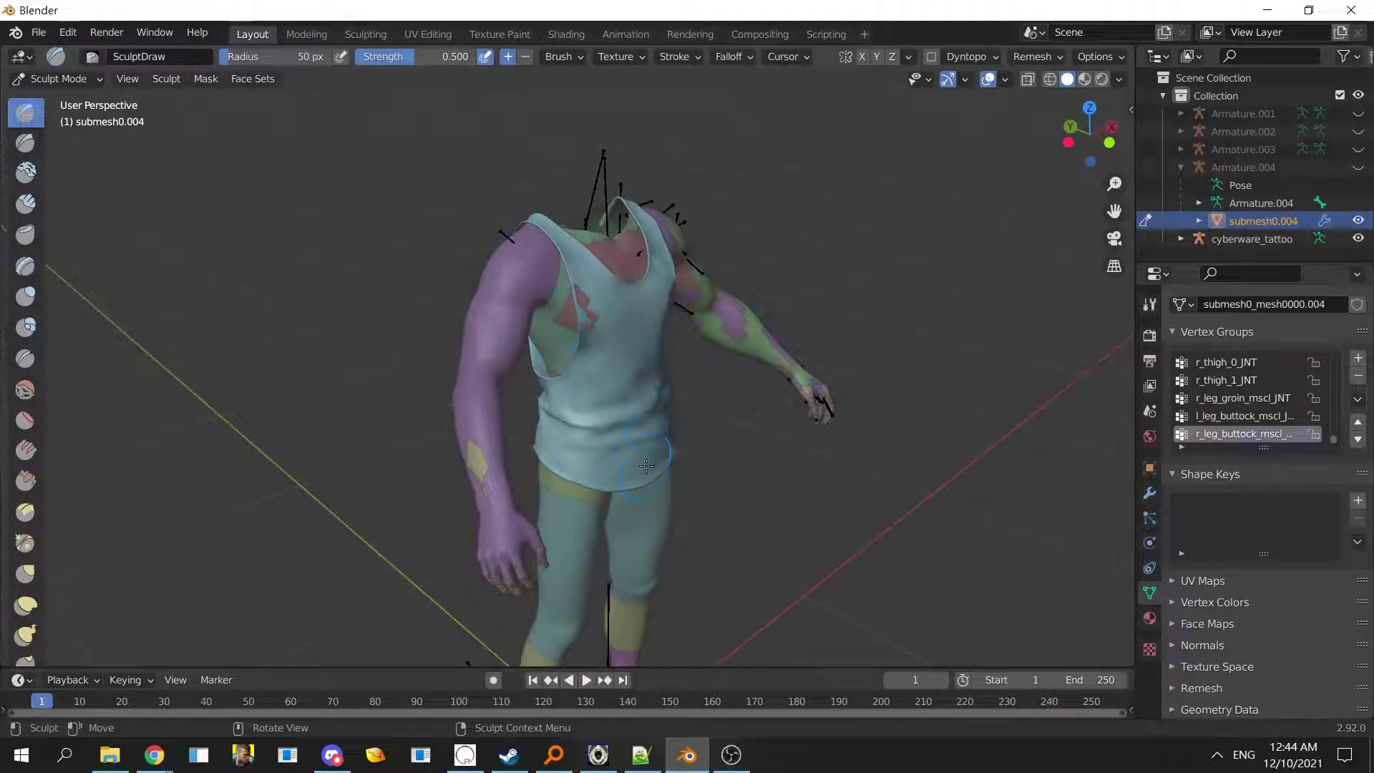
- Return the tank top mesh to Object Mode and expand the Armature.003 hierarchy in the outliner
mouse_move(647, 466)
middle_mouse_down("shift")
mouse_move(629, 341)
mouse_move(653, 307)
mouse_move(630, 303)
middle_mouse_up("shift")
key("ctrl+Tab")
left_click(500, 319)
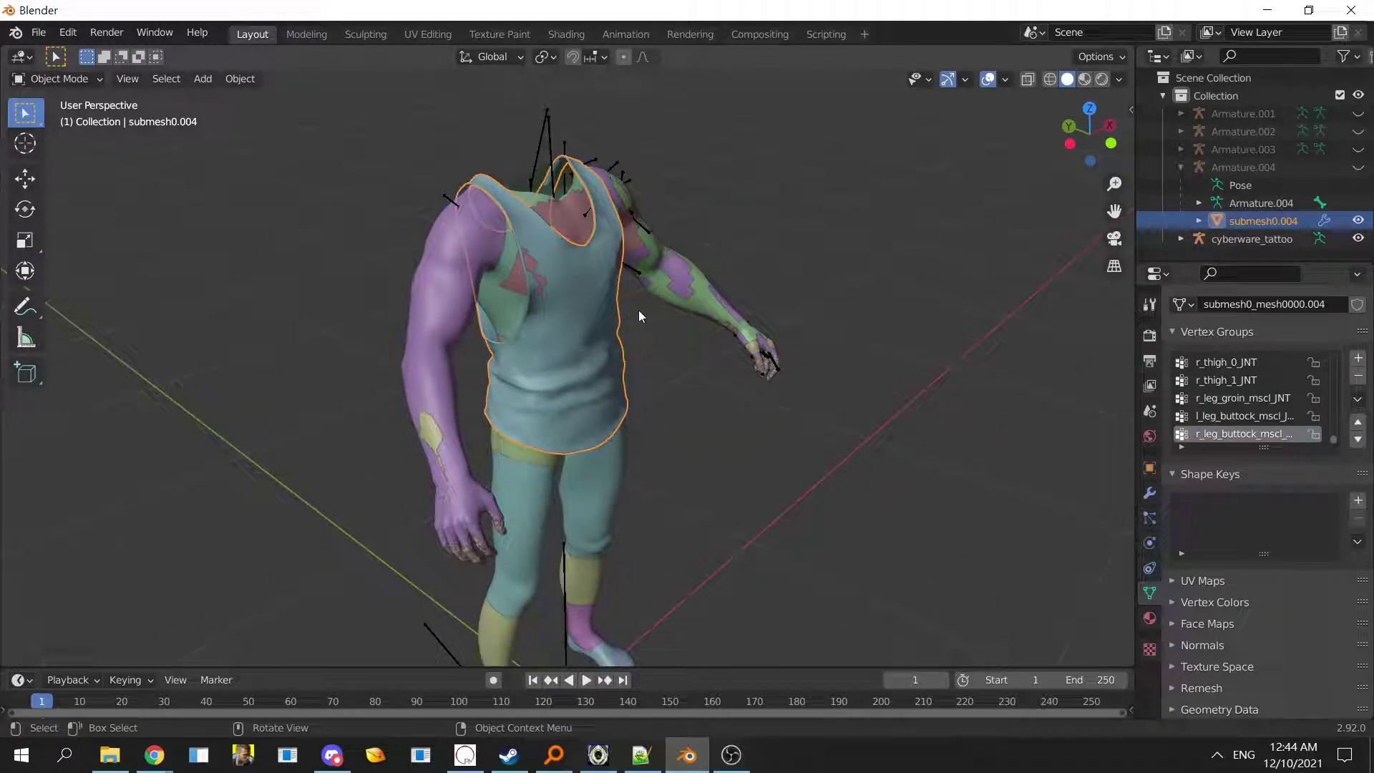
left_click(1181, 149)
scroll(1231, 164, "down", 2)
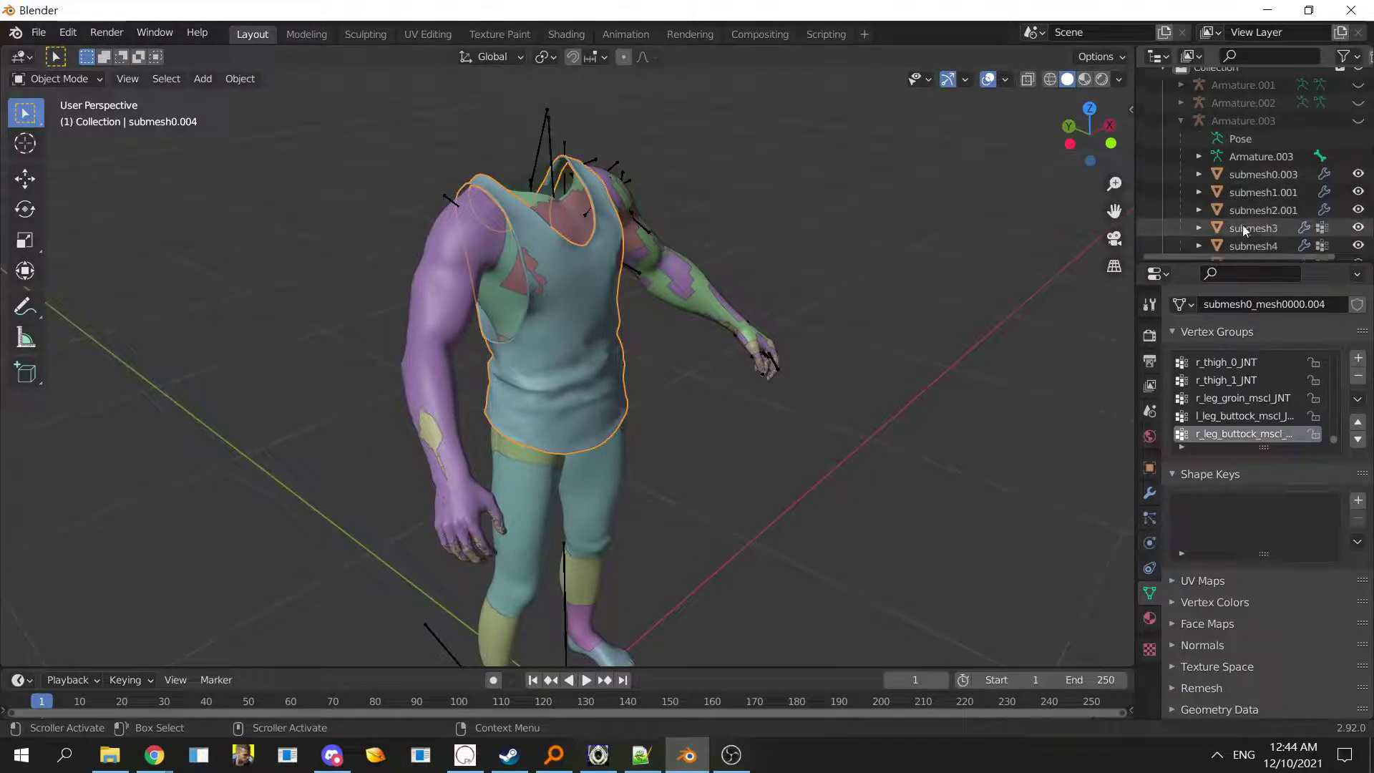
- Switch the arms mesh to Sculpt Mode, inspect it around the torso, and return it to Object Mode
left_click(474, 317)
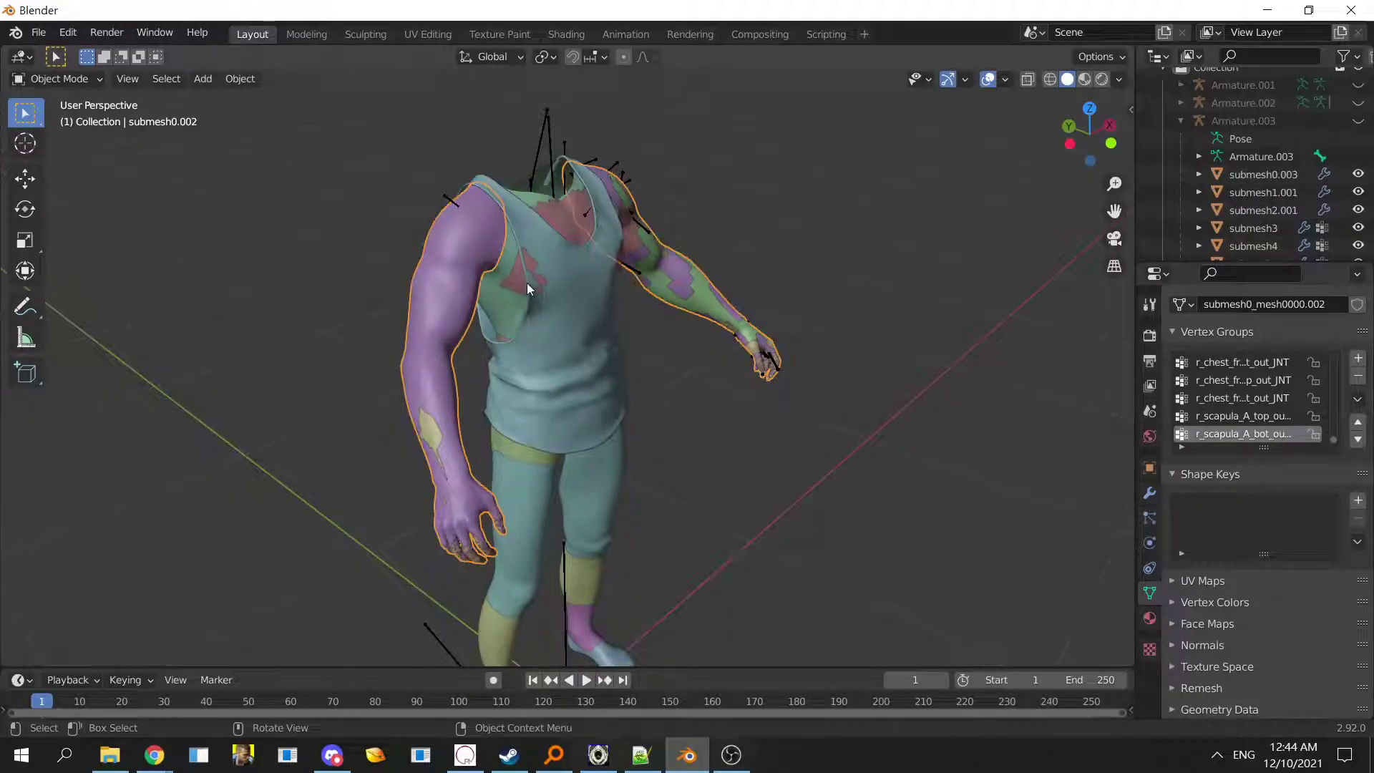
key("ctrl+Tab")
left_click(536, 387)
middle_click_drag(534, 390, 554, 344)
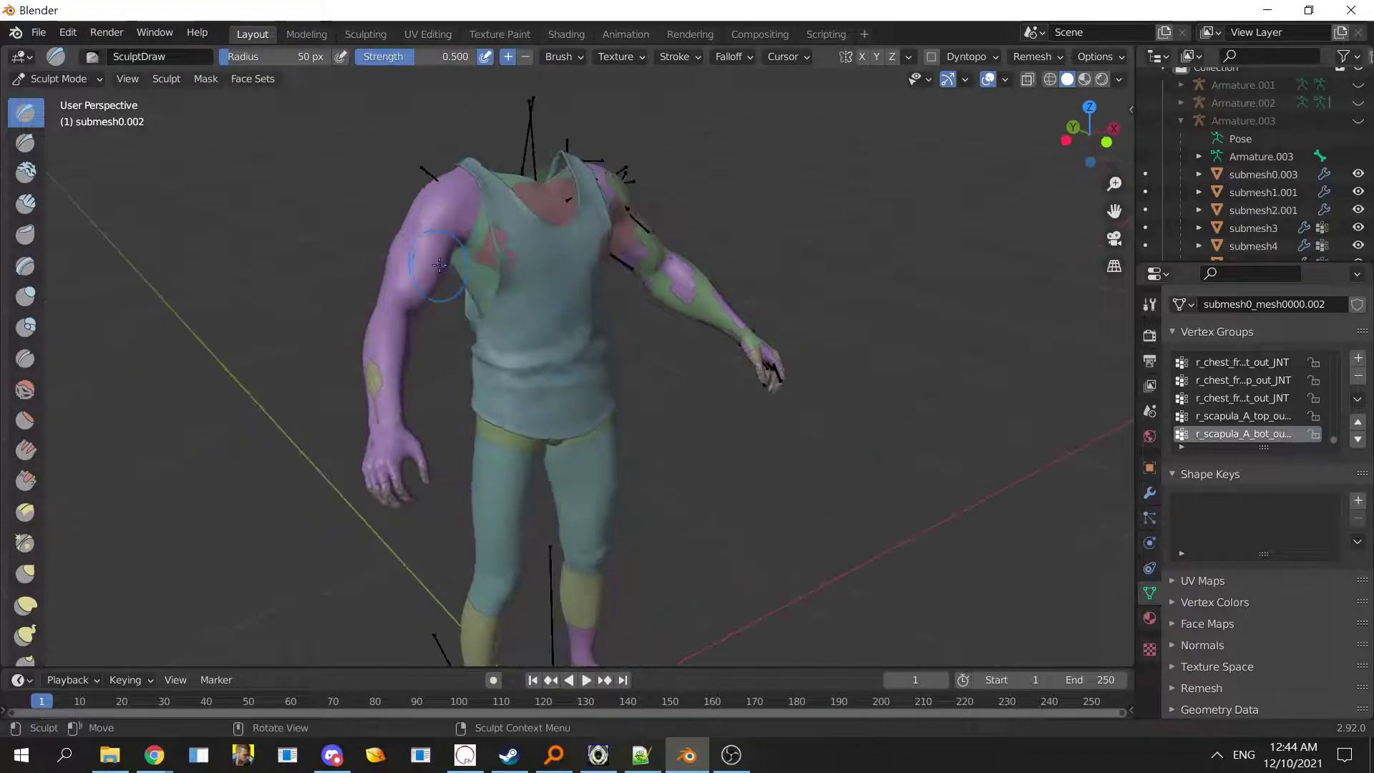
middle_click_drag(440, 265, 521, 318)
middle_click_drag(610, 311, 610, 312)
scroll(564, 372, "up", 7)
mouse_move(564, 371)
middle_mouse_down("shift")
mouse_move(595, 536)
mouse_move(565, 370)
mouse_move(541, 409)
middle_mouse_up("shift")
scroll(564, 370, "down", 7)
mouse_move(444, 315)
left_mouse_down()
mouse_move(402, 472)
mouse_move(422, 544)
left_mouse_up()
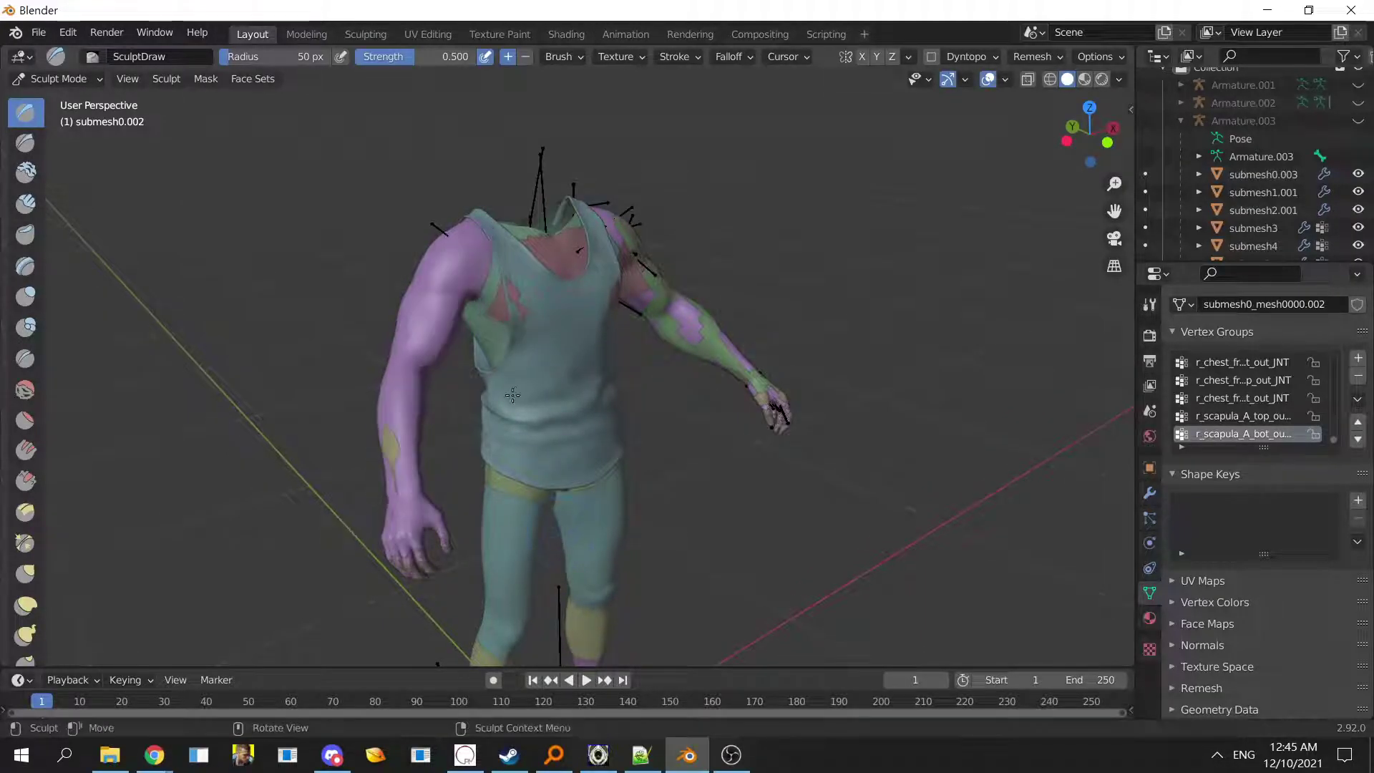
middle_click_drag(560, 530, 592, 405)
key("ctrl+Tab")
left_click(490, 408)
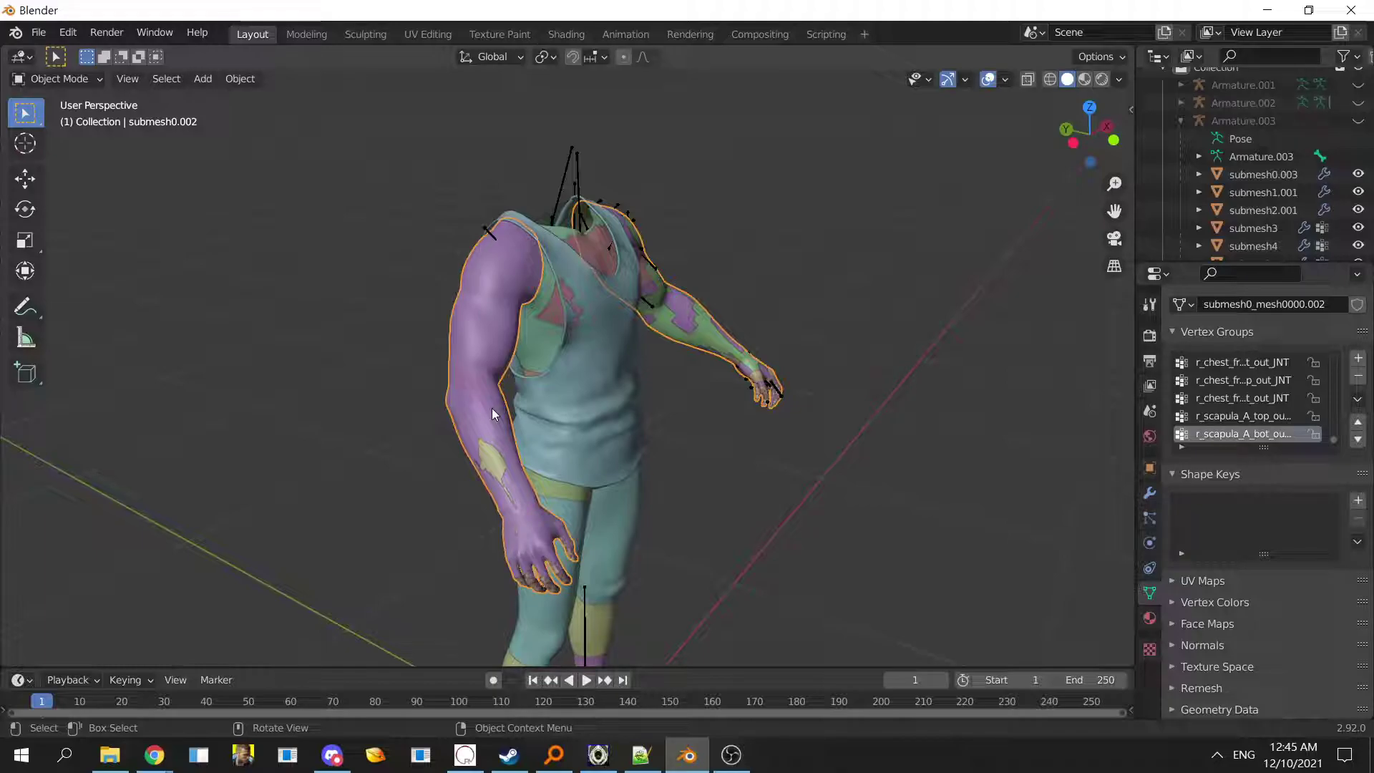
scroll(595, 333, "up", 2)
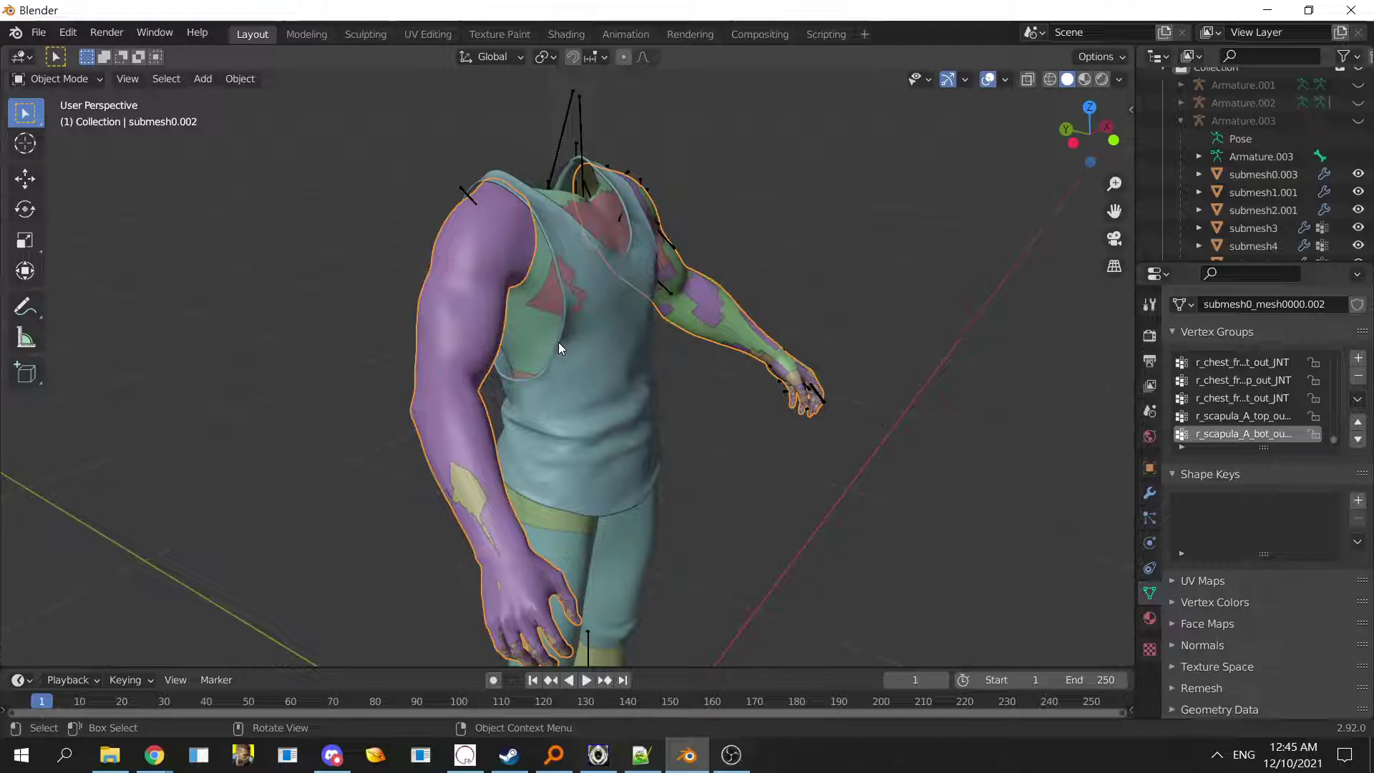
left_click(39, 32)
mouse_move(73, 34)
left_click(68, 32)
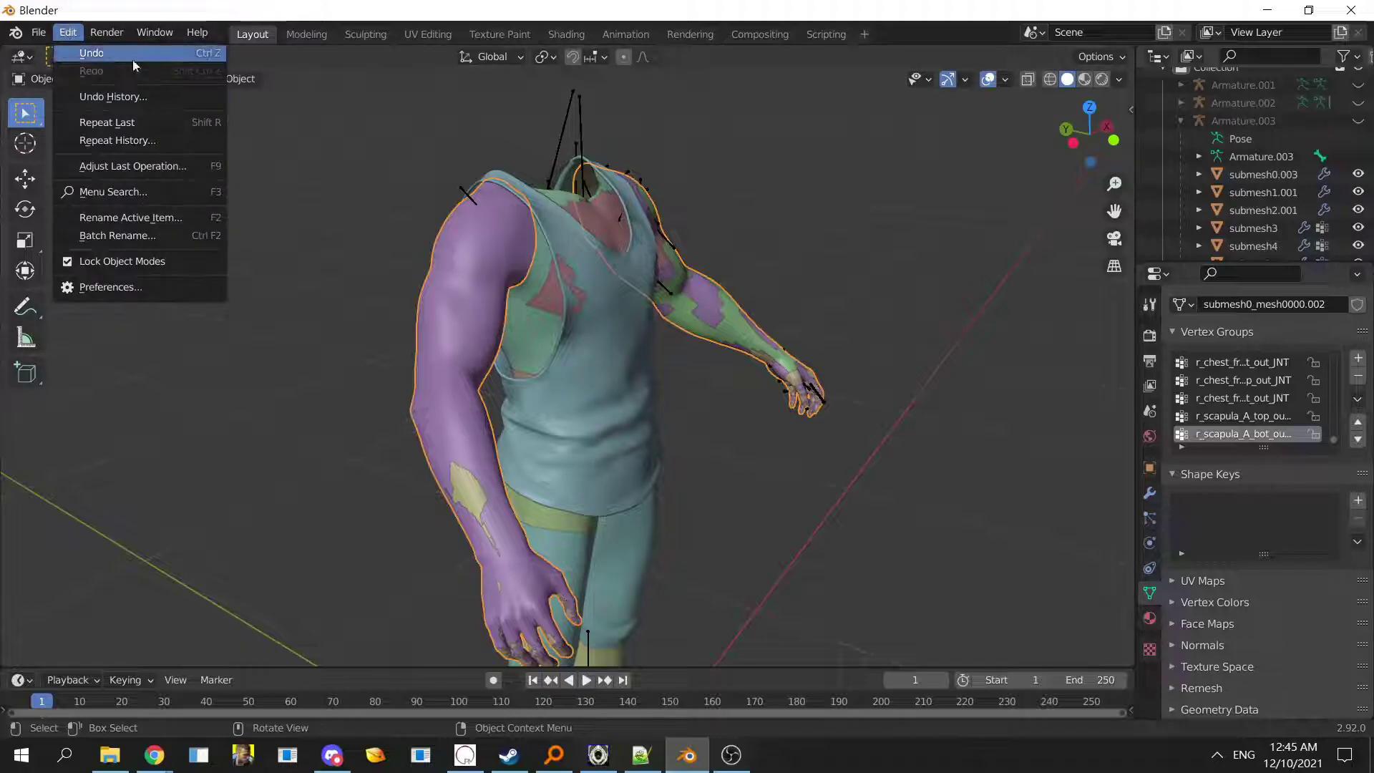
- Switch the tank top mesh to Sculpt Mode and choose the Elastic Deform brush
middle_click_drag(662, 367, 555, 334)
left_click(640, 418)
left_click(628, 416)
left_click(654, 462)
key("ctrl+Tab")
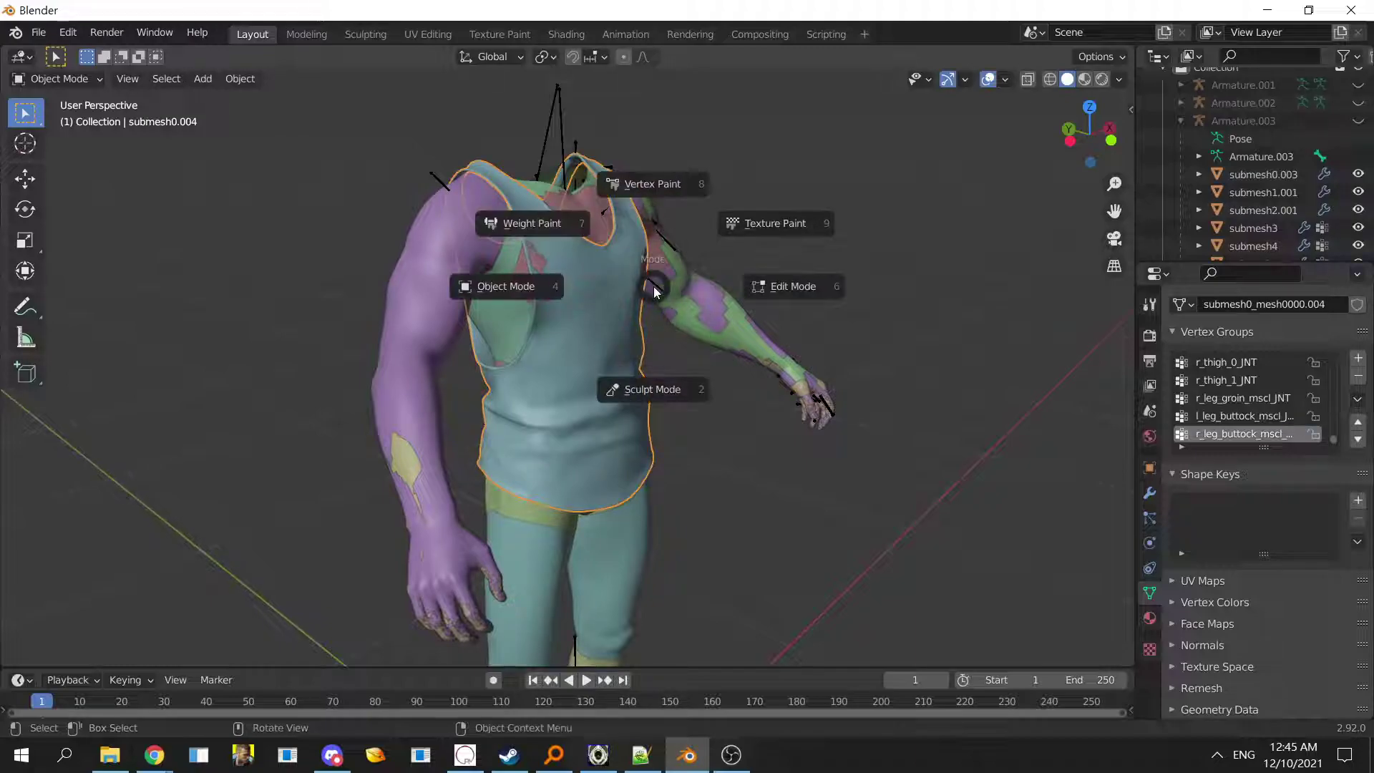
left_click(651, 410)
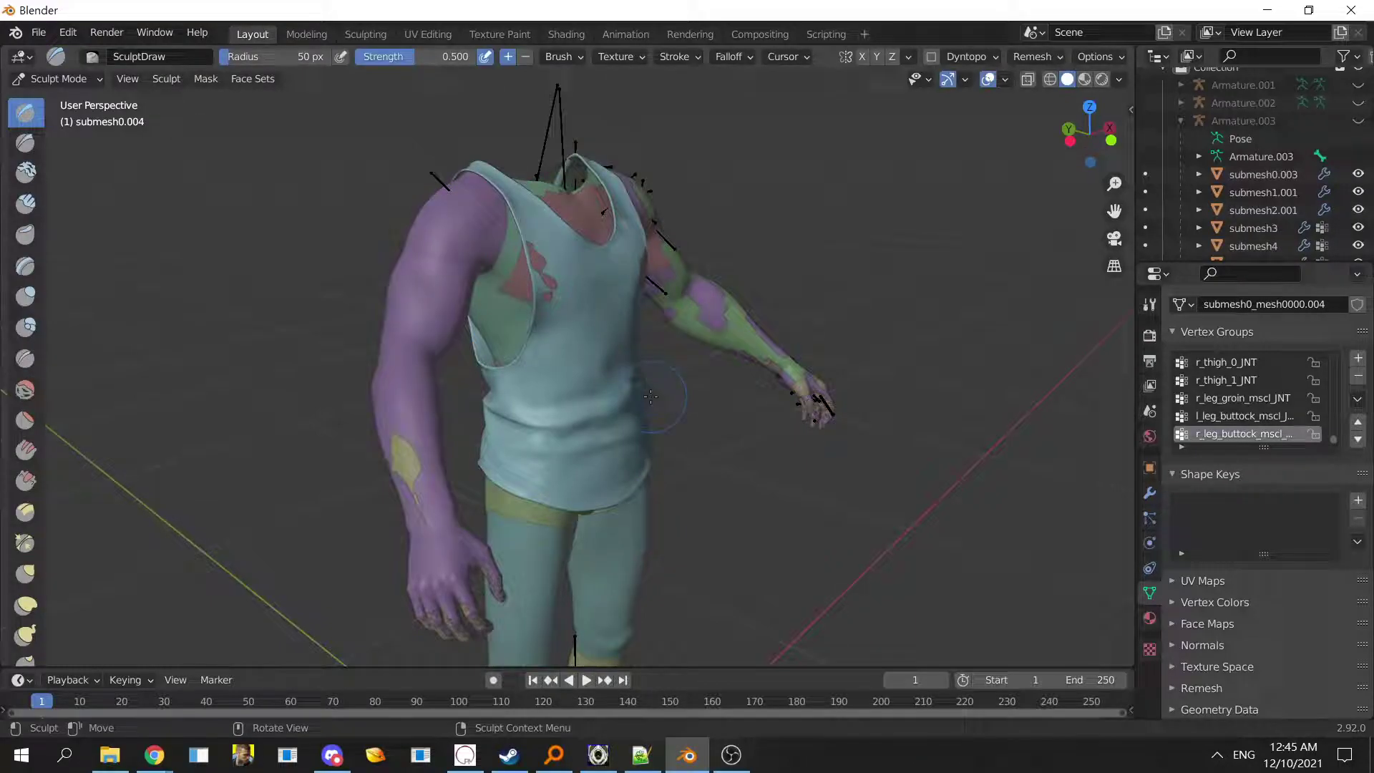
scroll(22, 322, "down", 10)
scroll(18, 326, "up", 10)
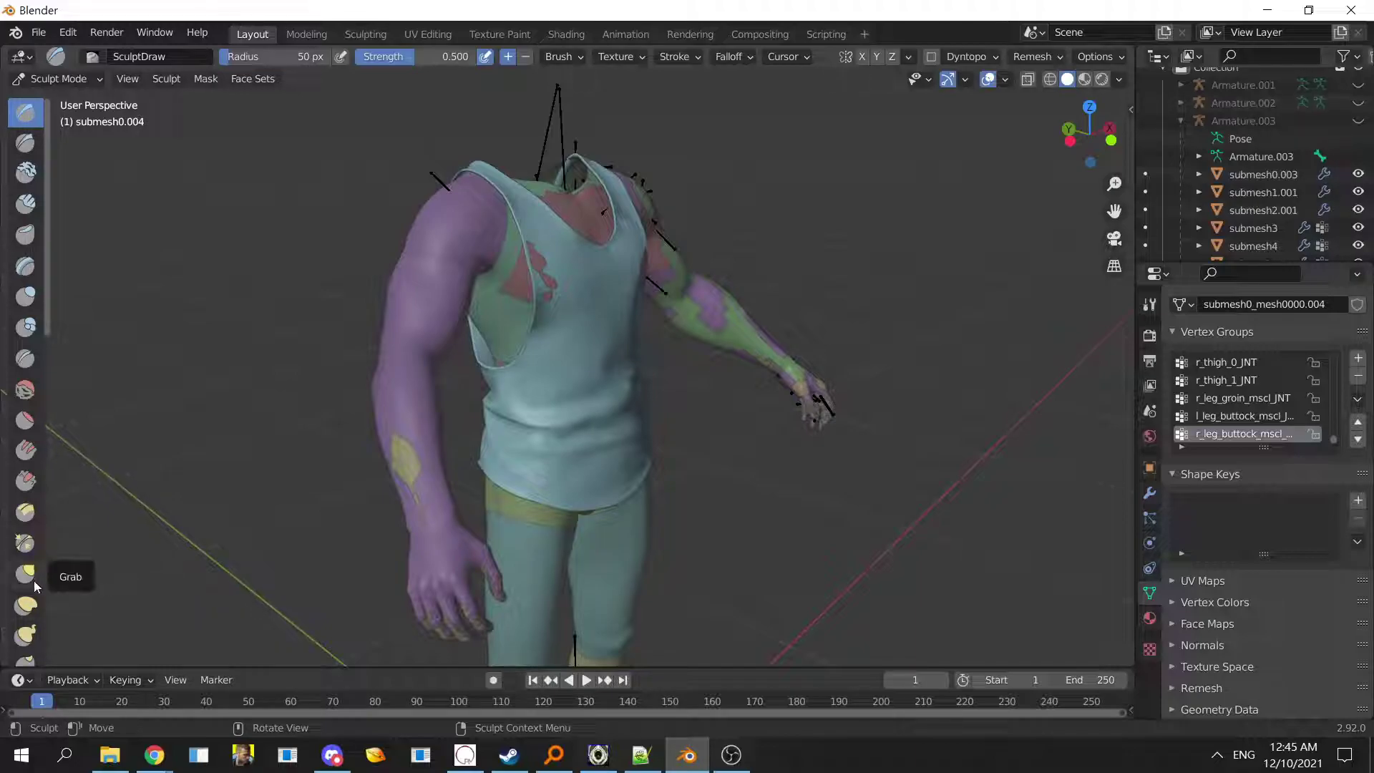
left_click(26, 605)
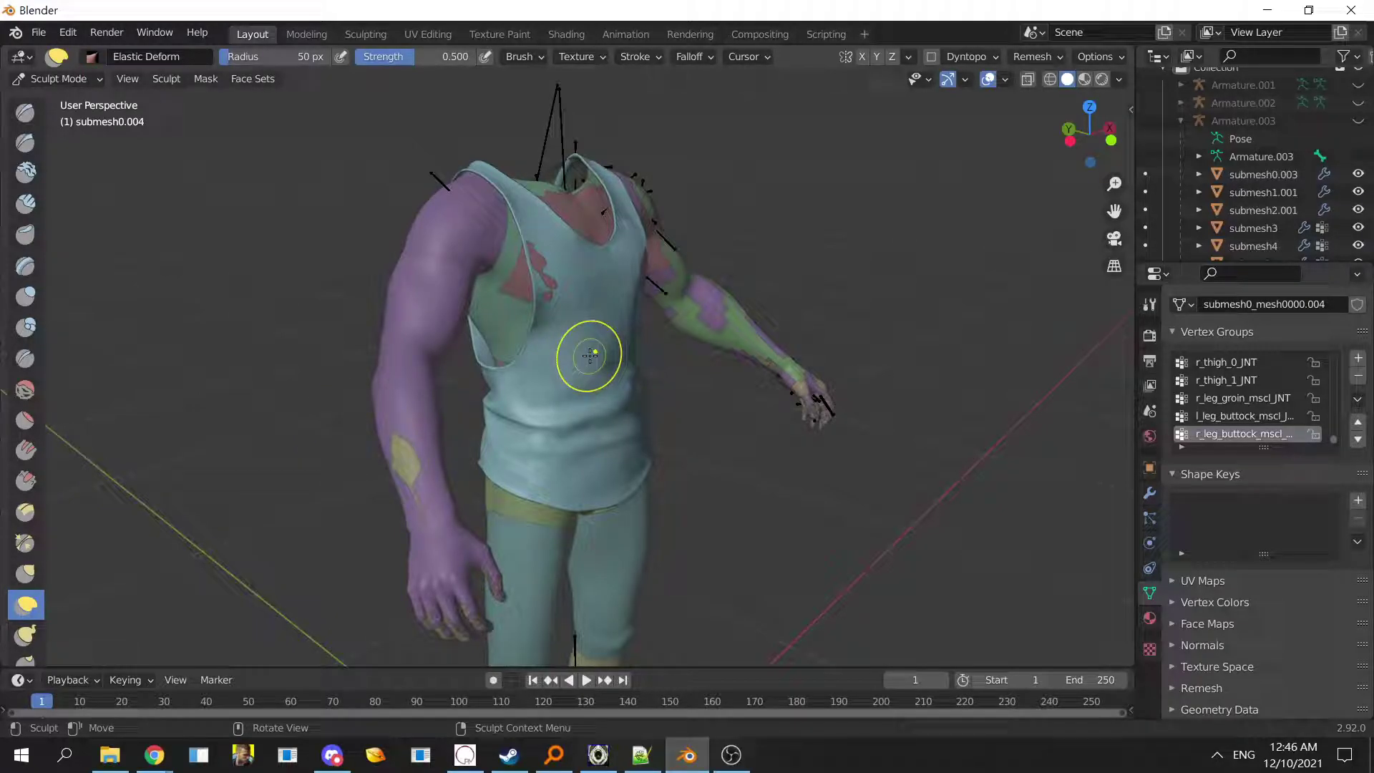
- Try pulling the front of the tank top with the Elastic Deform brush and undo the stroke
mouse_move(582, 356)
middle_mouse_down()
mouse_move(594, 401)
mouse_move(681, 459)
mouse_move(570, 466)
mouse_move(610, 472)
mouse_move(486, 504)
mouse_move(401, 451)
mouse_move(579, 390)
mouse_move(583, 414)
mouse_move(598, 398)
middle_mouse_up()
scroll(563, 478, "up", 2)
scroll(393, 444, "down", 6)
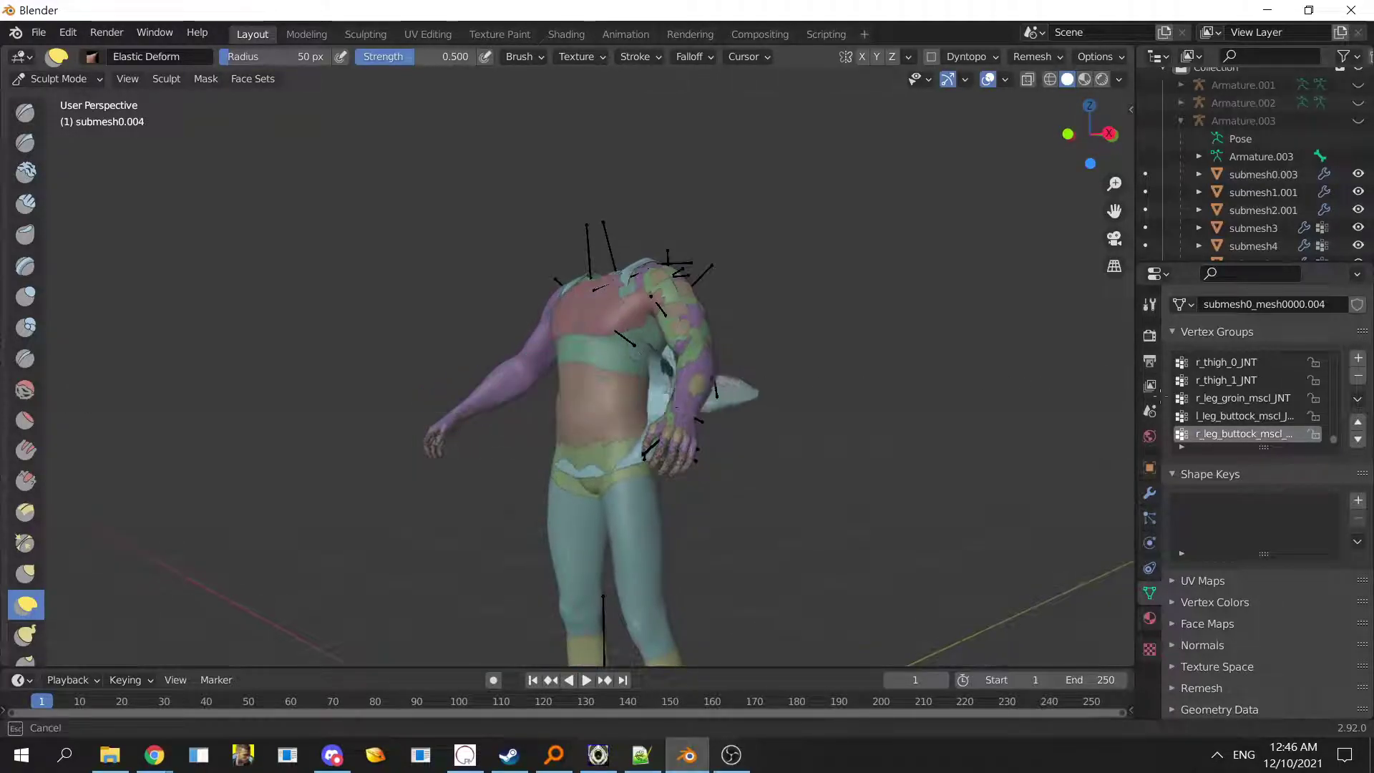
left_click_drag(983, 402, 344, 442)
key("ctrl+z")
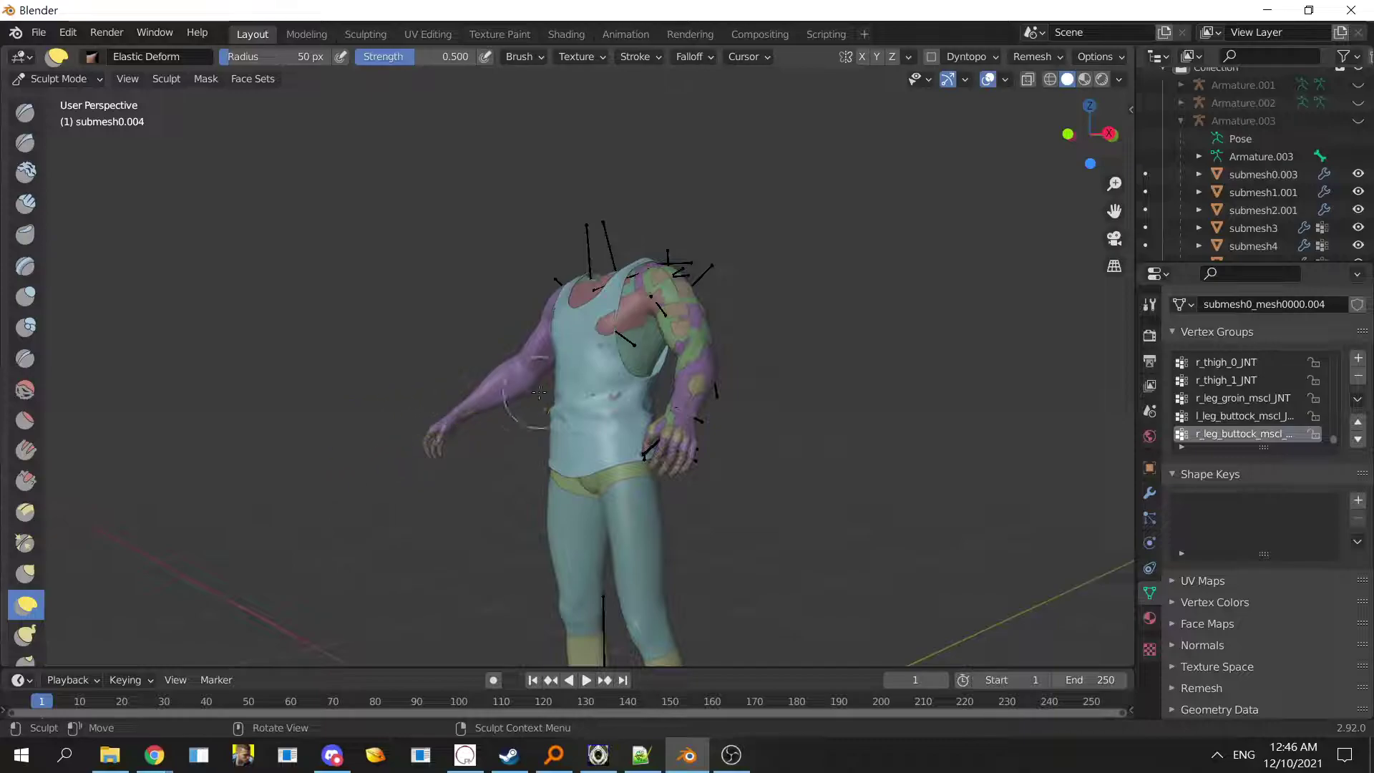
- Examine the tank top's chest, belly and armhole areas for spots where the body clips through the fabric
scroll(521, 384, "up", 6)
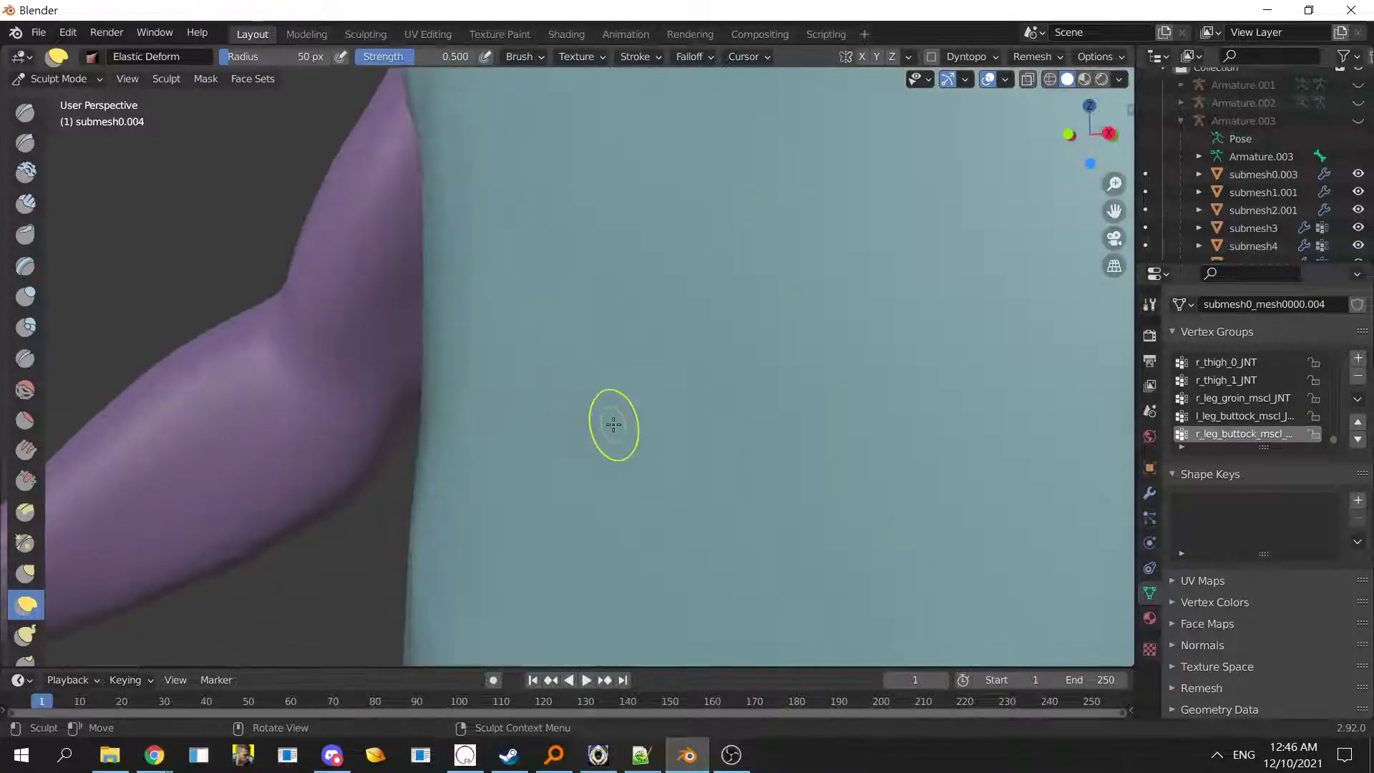
scroll(613, 423, "down", 1)
scroll(608, 424, "up", 1)
scroll(608, 424, "up", 2)
scroll(605, 425, "down", 8)
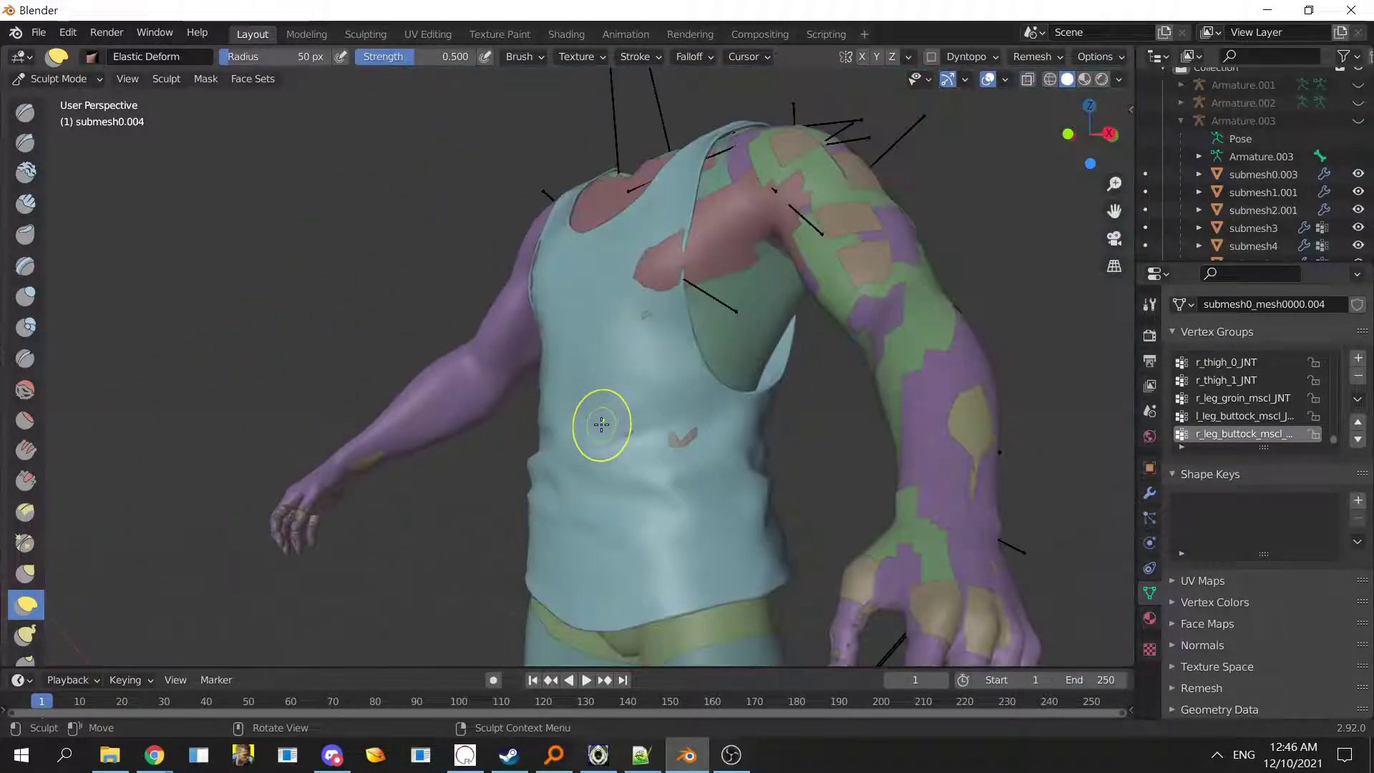
scroll(653, 367, "up", 7)
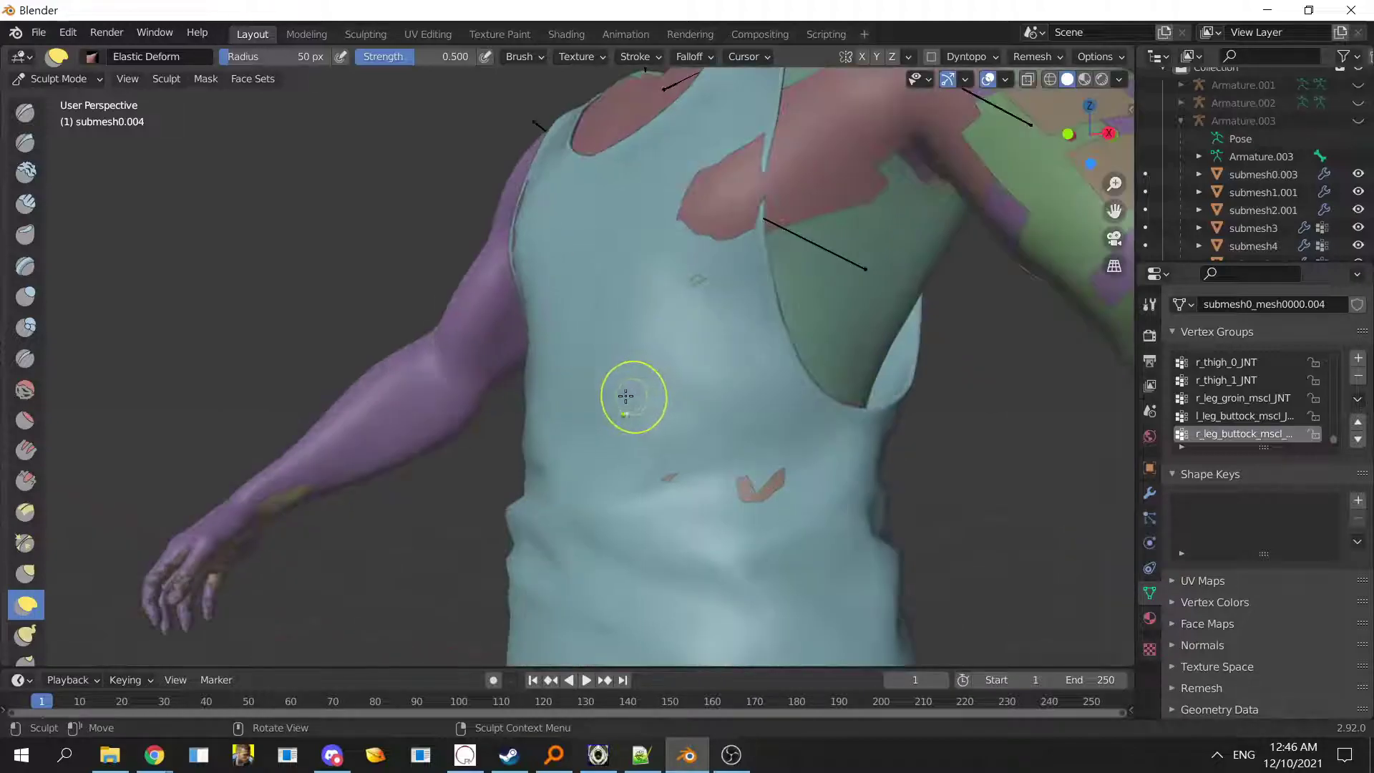
scroll(622, 396, "up", 3)
scroll(516, 326, "down", 5)
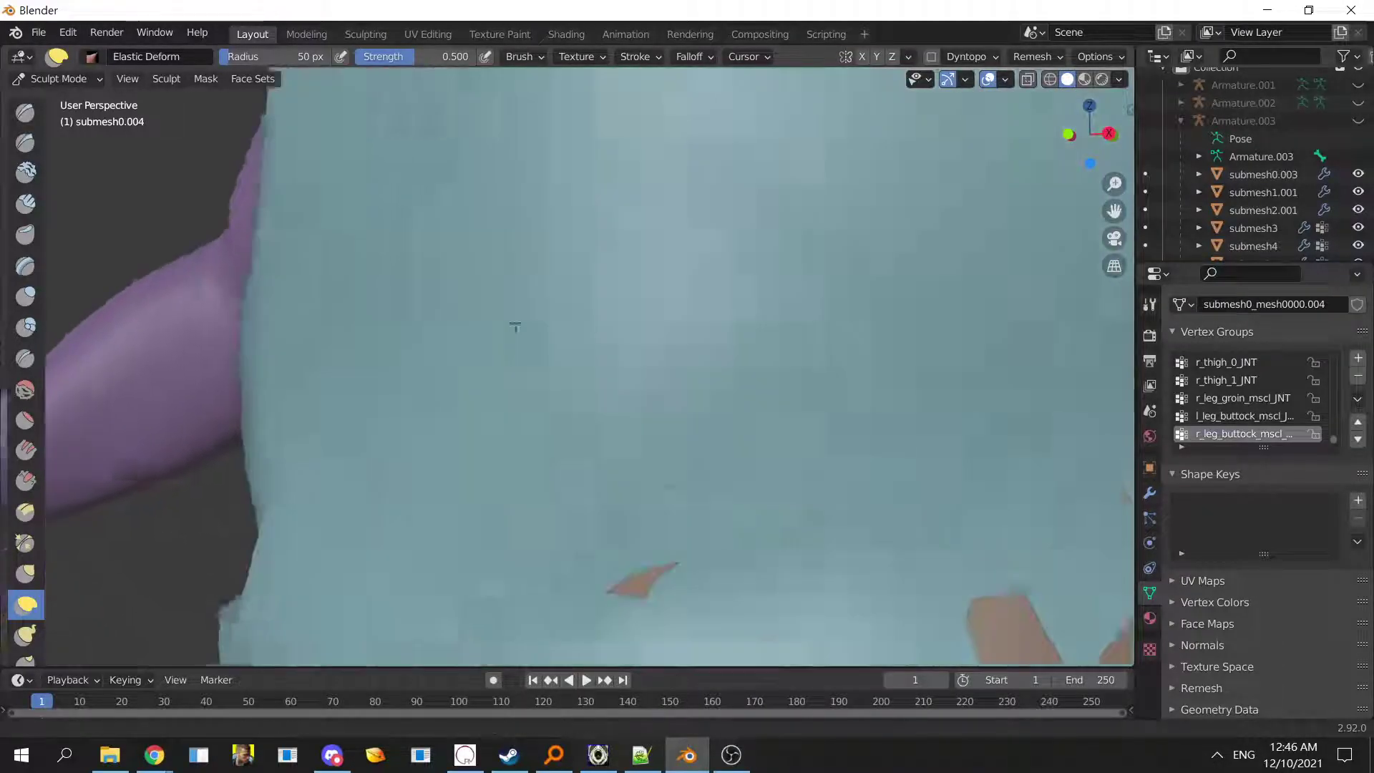
scroll(517, 326, "down", 3)
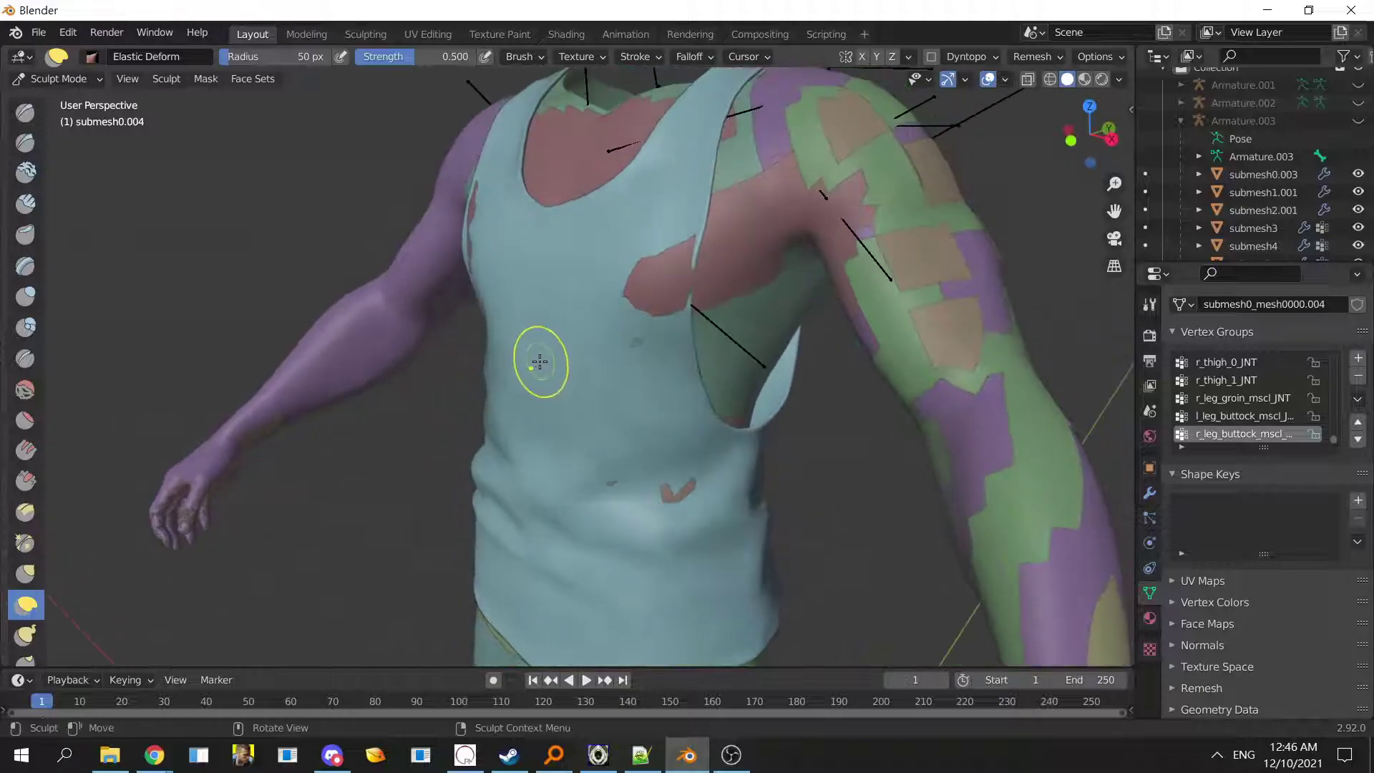
scroll(536, 361, "up", 5)
scroll(505, 343, "down", 5)
scroll(504, 342, "down", 5)
scroll(583, 383, "up", 5)
left_click_drag(623, 308, 672, 329)
scroll(624, 342, "up", 5)
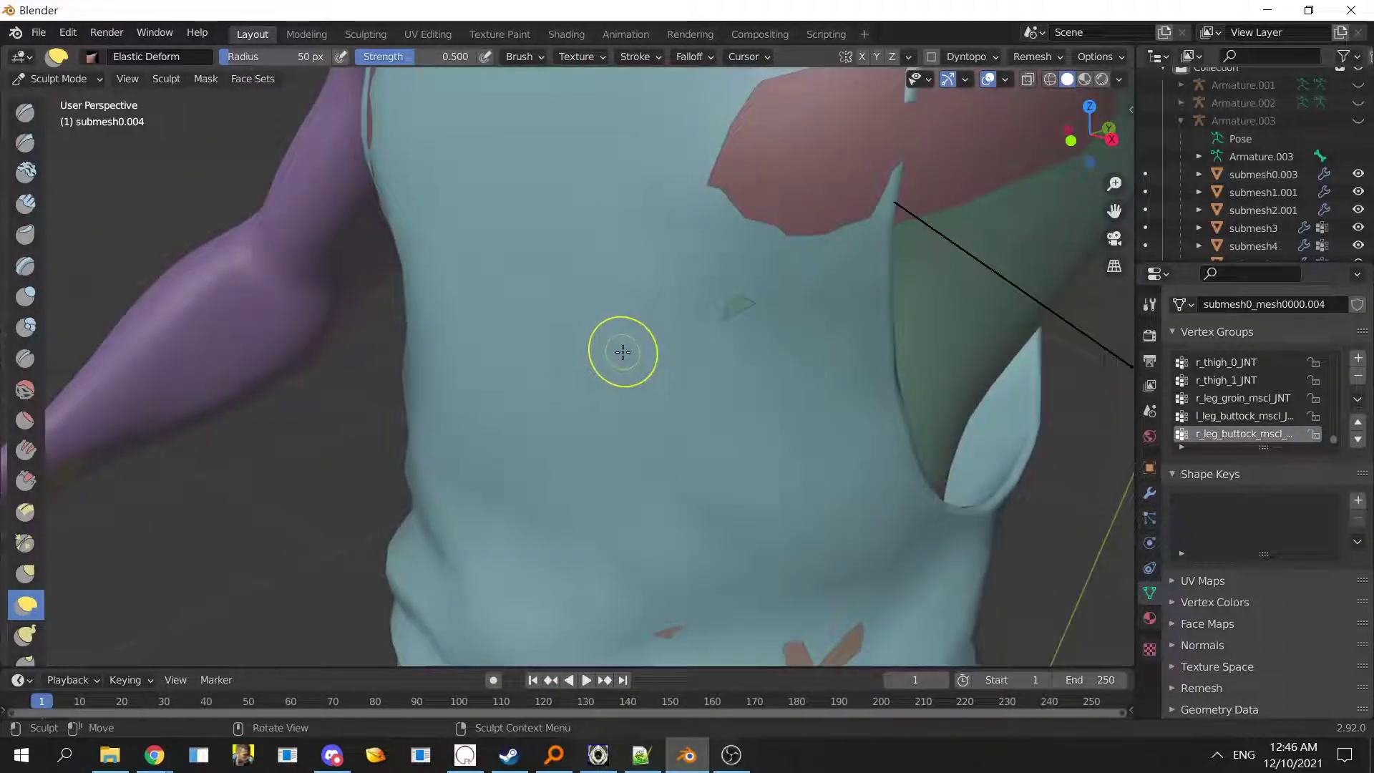
scroll(624, 352, "down", 5)
scroll(568, 390, "up", 5)
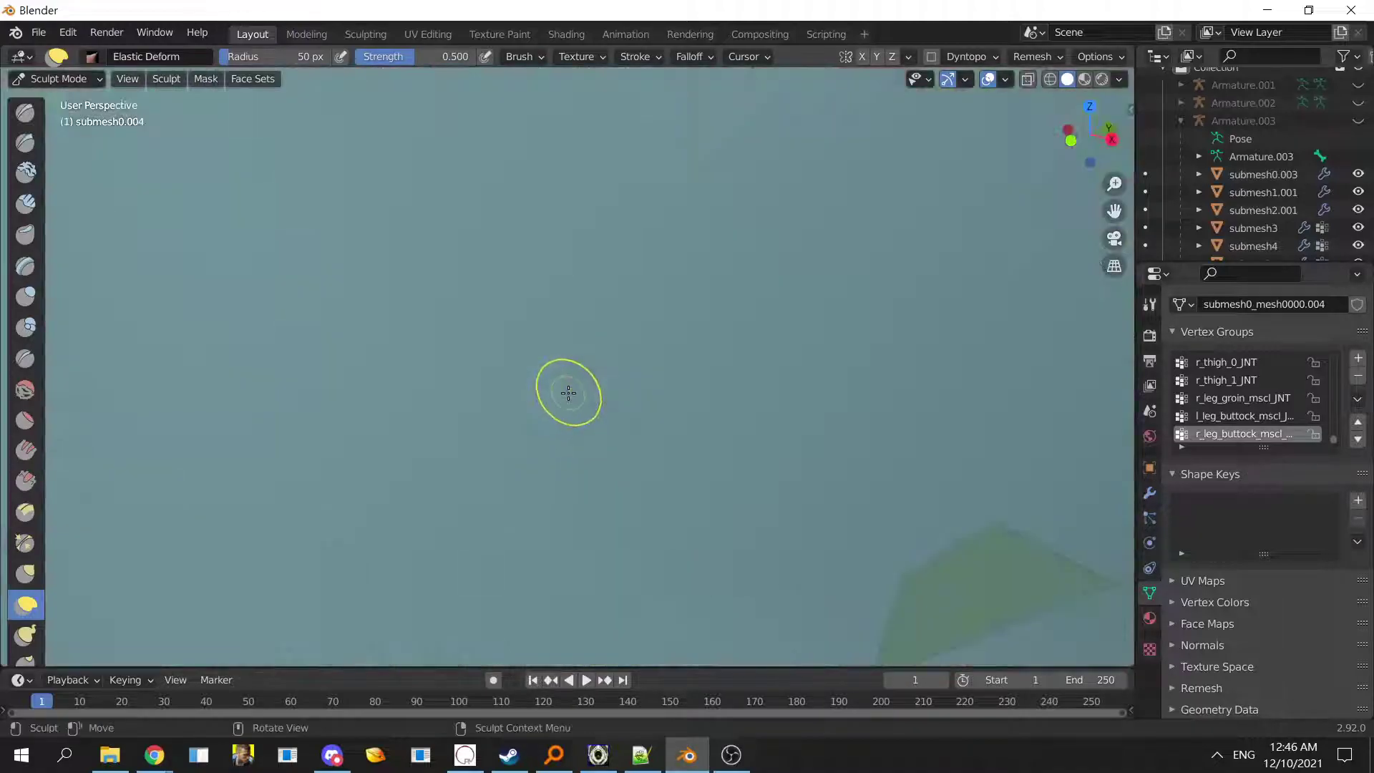
scroll(767, 282, "down", 5)
scroll(617, 335, "down", 3)
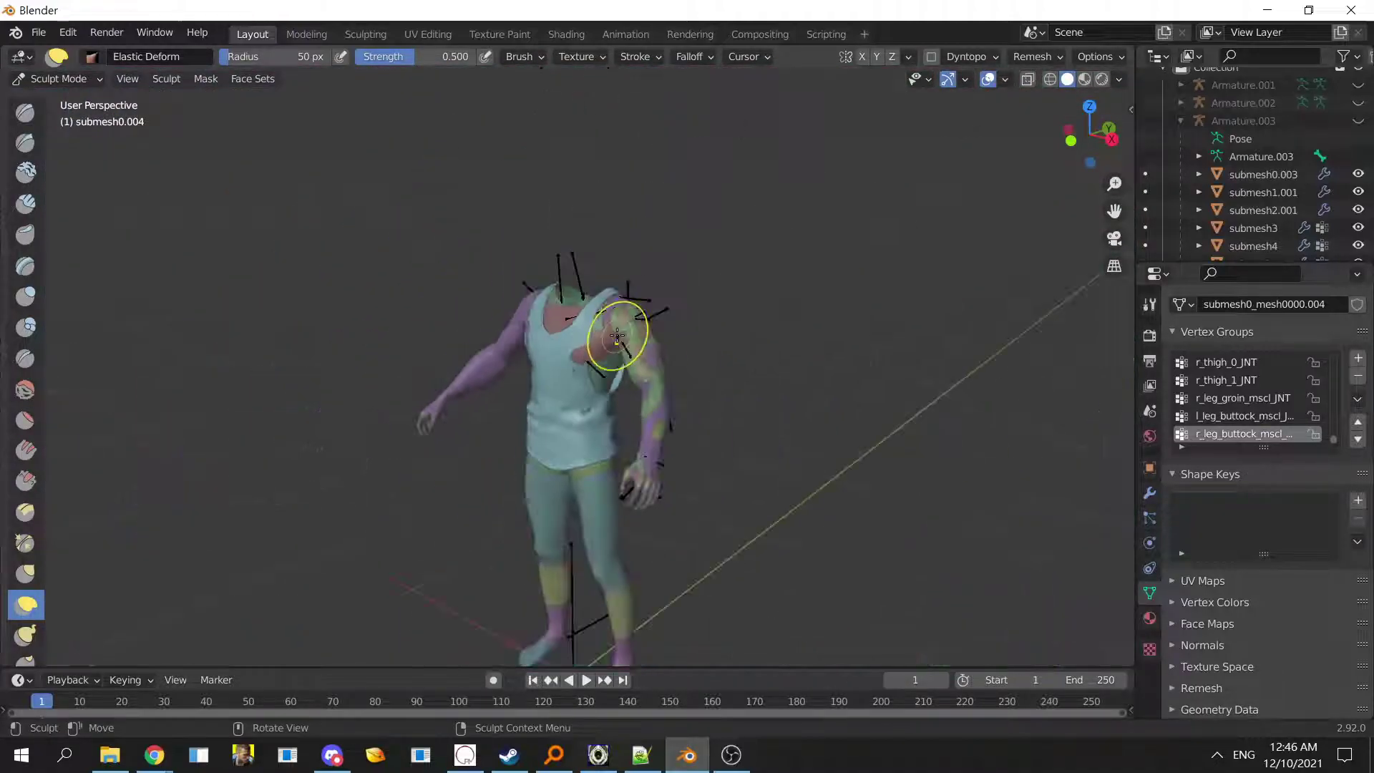
middle_click_drag(584, 363, 552, 353)
scroll(561, 367, "up", 4)
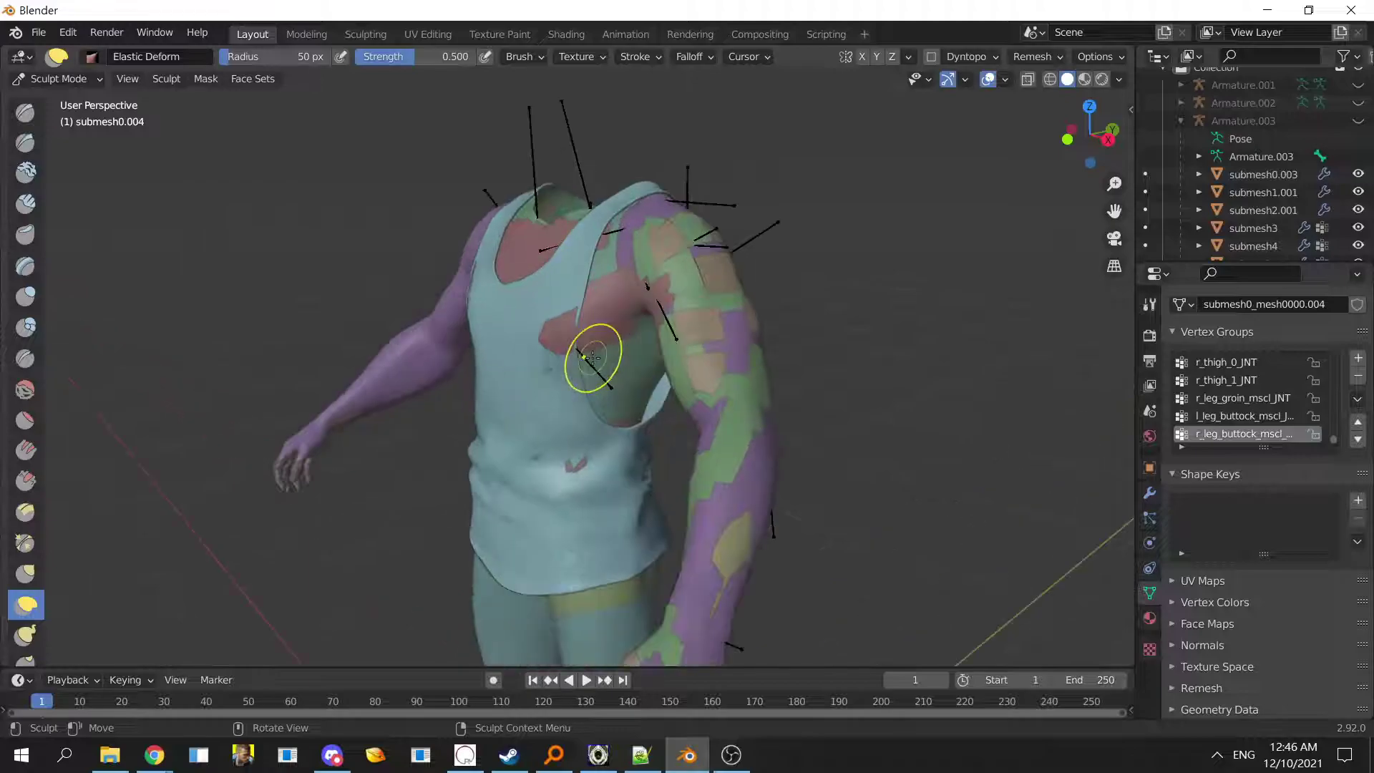
scroll(583, 353, "up", 4)
scroll(582, 352, "down", 3)
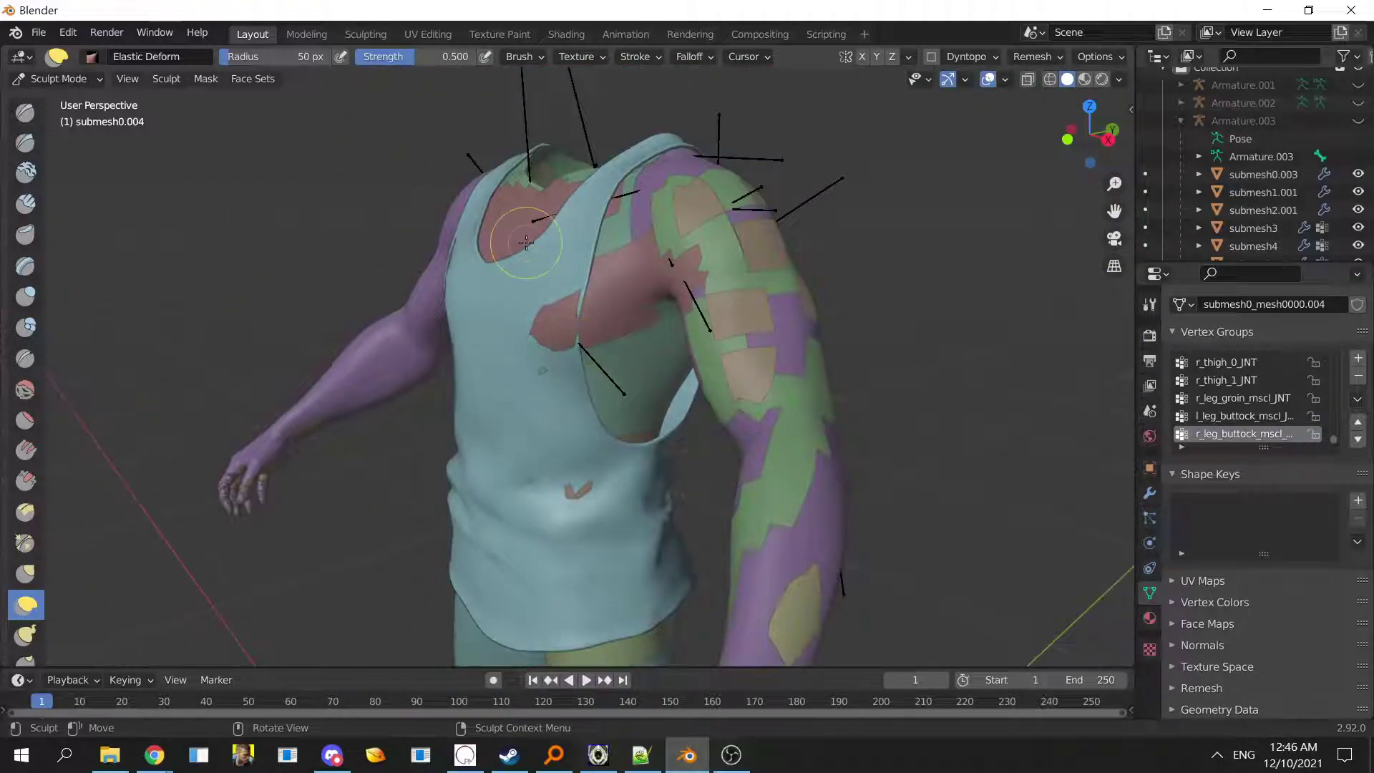
scroll(526, 243, "down", 4)
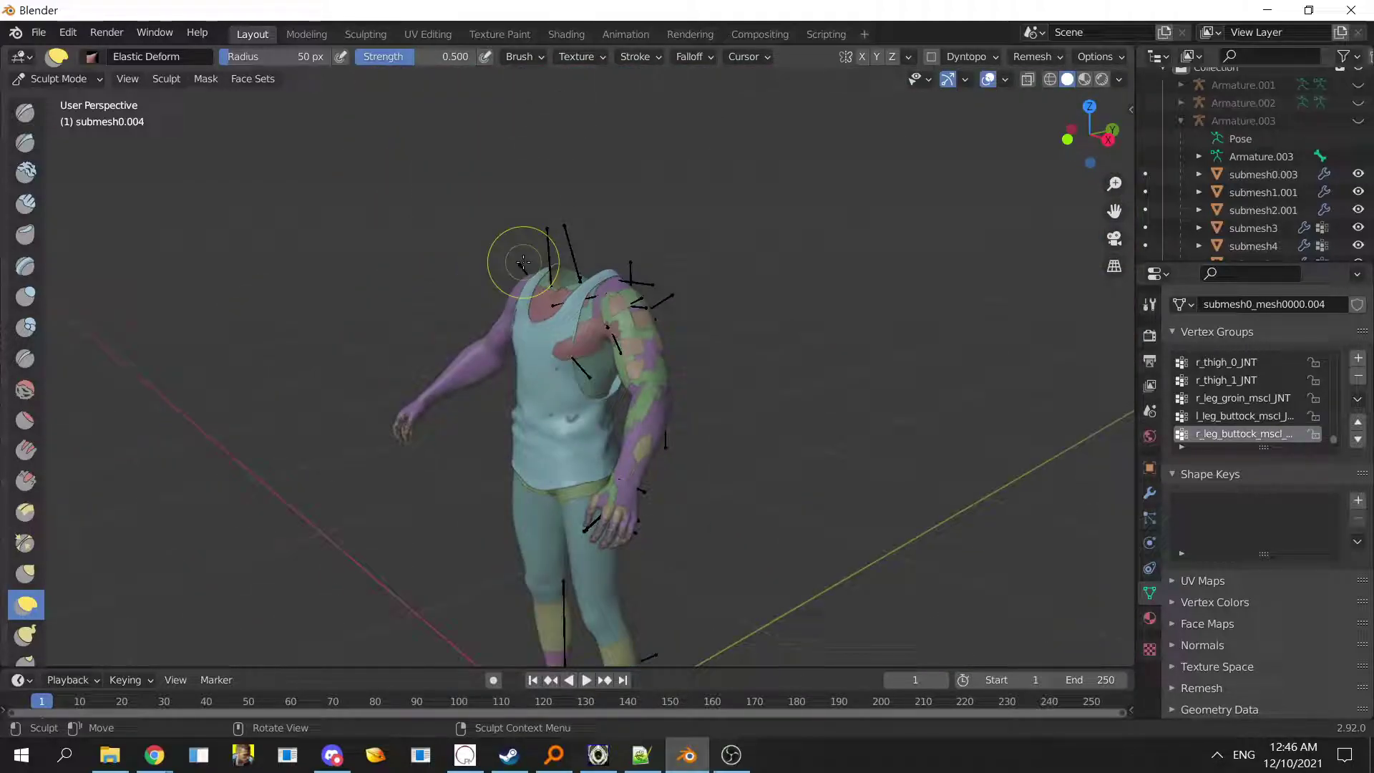
scroll(598, 329, "up", 3)
scroll(598, 337, "down", 3)
- Pull the tank top's front outward over the chest and belly with Elastic Deform, and return the mesh to Object Mode
middle_click_drag(589, 362, 528, 358)
left_click_drag(528, 358, 519, 357)
scroll(507, 350, "up", 7)
mouse_move(490, 377)
middle_mouse_down()
mouse_move(577, 356)
mouse_move(690, 356)
mouse_move(648, 340)
mouse_move(699, 292)
mouse_move(638, 356)
mouse_move(612, 359)
middle_mouse_up()
scroll(576, 353, "down", 5)
scroll(640, 336, "up", 4)
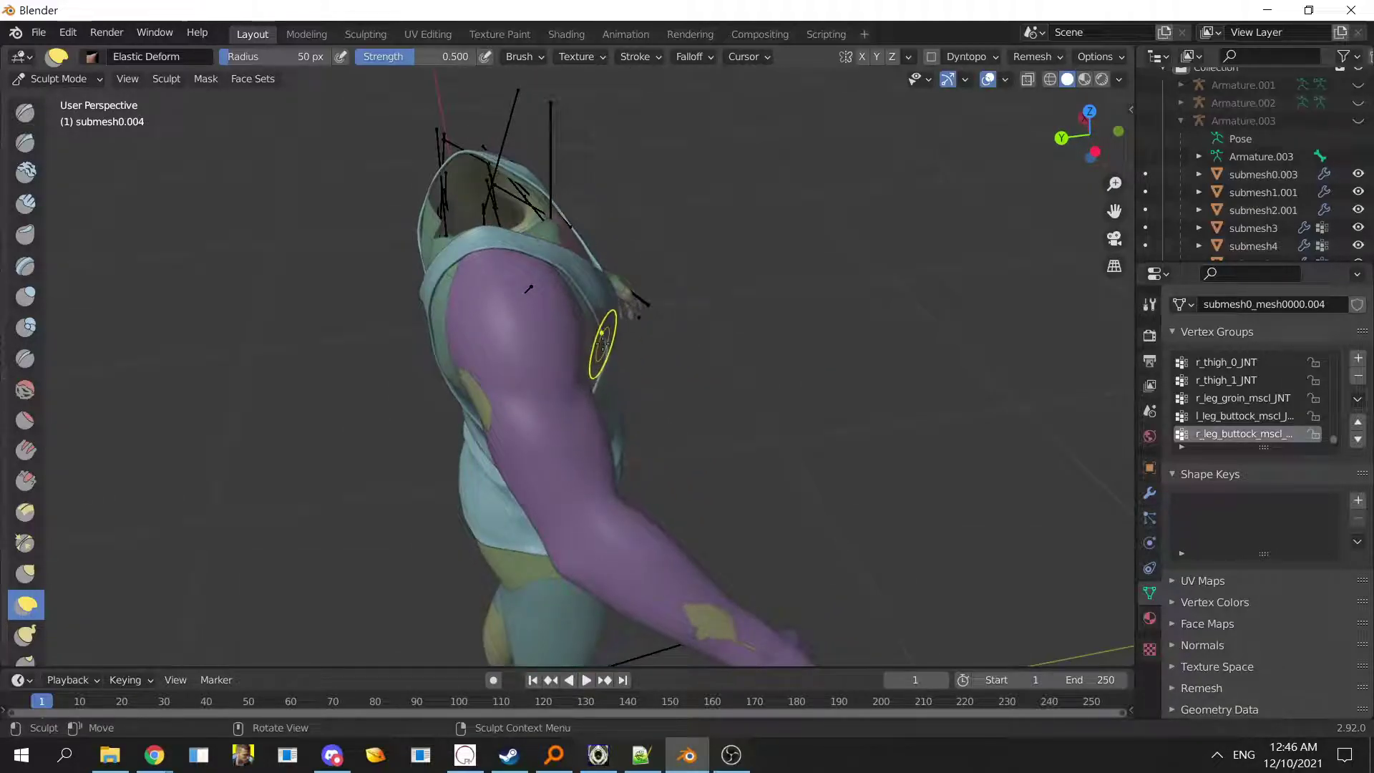
left_click_drag(606, 344, 624, 349)
middle_click_drag(706, 396, 407, 334)
mouse_move(644, 365)
middle_mouse_down()
mouse_move(558, 383)
mouse_move(549, 371)
mouse_move(535, 389)
middle_mouse_up()
scroll(593, 376, "down", 2)
scroll(546, 381, "down", 1)
scroll(541, 380, "up", 1)
scroll(535, 388, "up", 1)
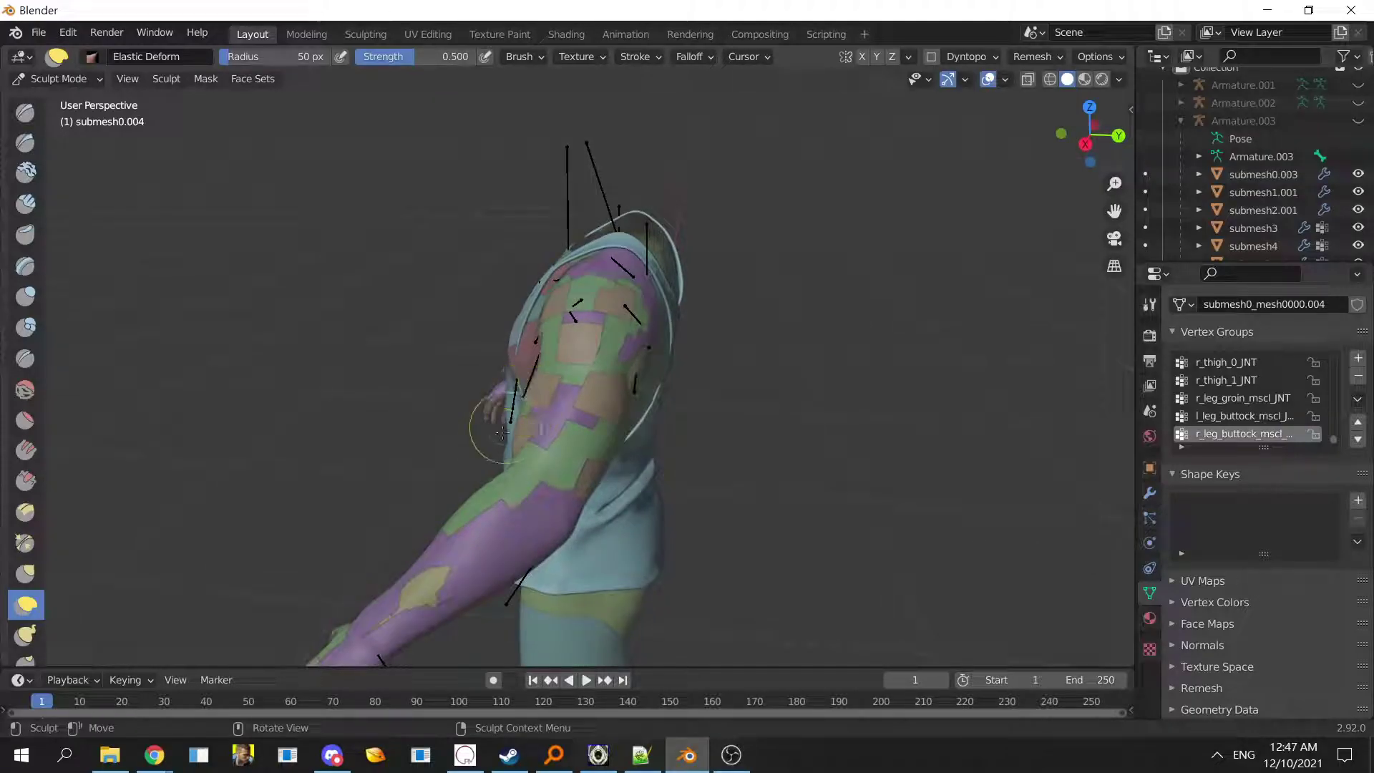
mouse_move(503, 398)
middle_mouse_down()
mouse_move(538, 390)
mouse_move(476, 384)
mouse_move(643, 396)
mouse_move(668, 462)
mouse_move(665, 392)
mouse_move(583, 430)
mouse_move(666, 478)
middle_mouse_up()
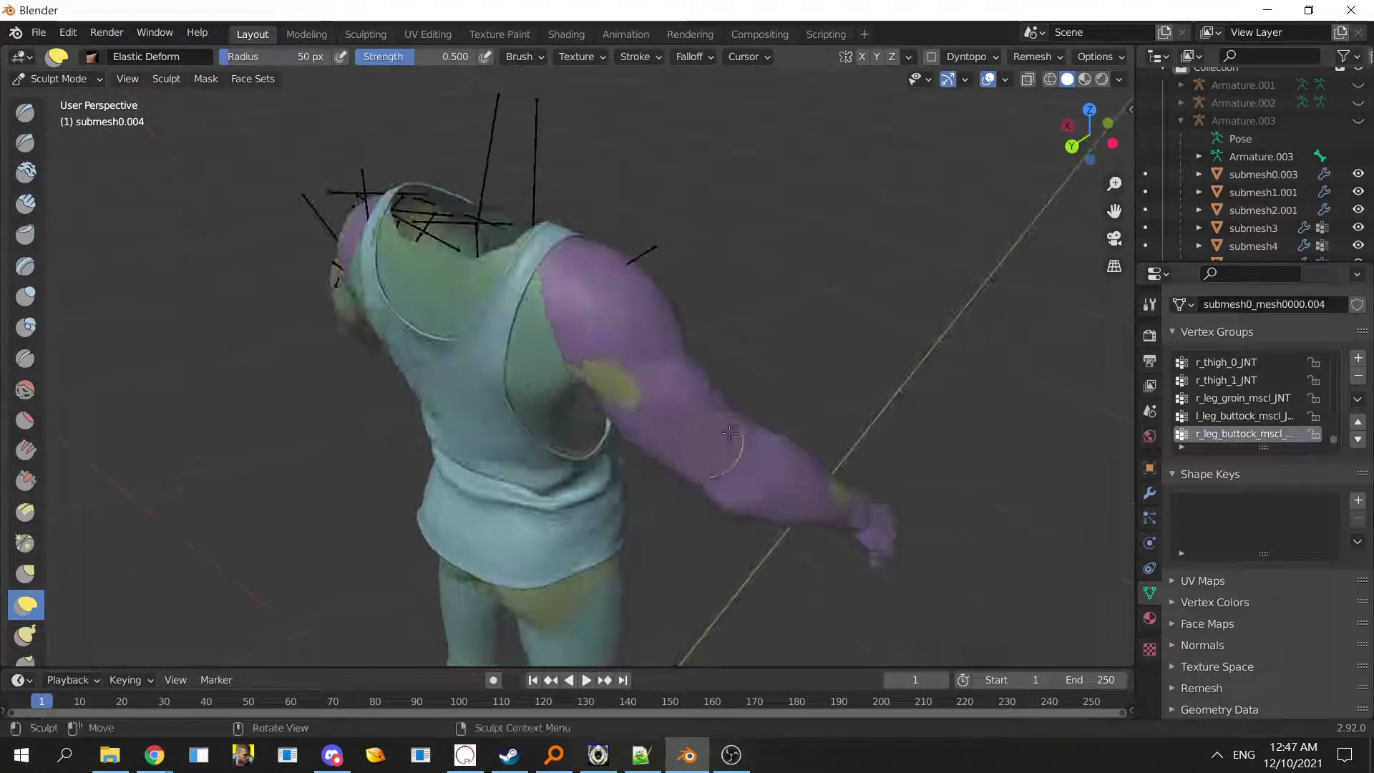
middle_click_drag(737, 430, 501, 399)
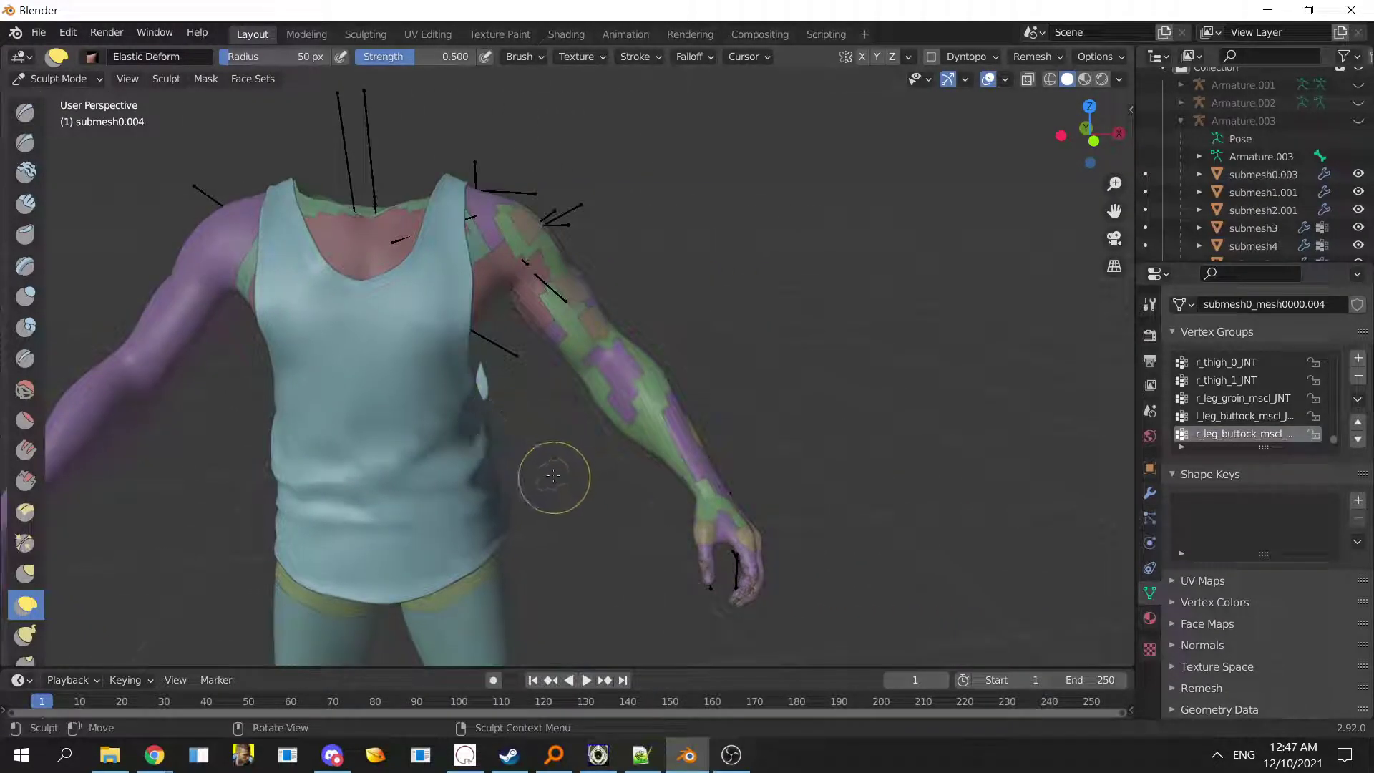
mouse_move(553, 474)
middle_mouse_down("shift")
mouse_move(658, 366)
mouse_move(944, 408)
mouse_move(721, 393)
mouse_move(530, 230)
mouse_move(436, 230)
mouse_move(546, 383)
mouse_move(501, 300)
mouse_move(462, 267)
mouse_move(491, 337)
mouse_move(468, 369)
mouse_move(494, 401)
mouse_move(592, 358)
mouse_move(601, 402)
mouse_move(386, 436)
mouse_move(400, 415)
mouse_move(393, 393)
mouse_move(254, 509)
mouse_move(665, 418)
mouse_move(787, 501)
mouse_move(644, 400)
mouse_move(588, 447)
mouse_move(617, 373)
middle_mouse_up("shift")
key("ctrl+Tab")
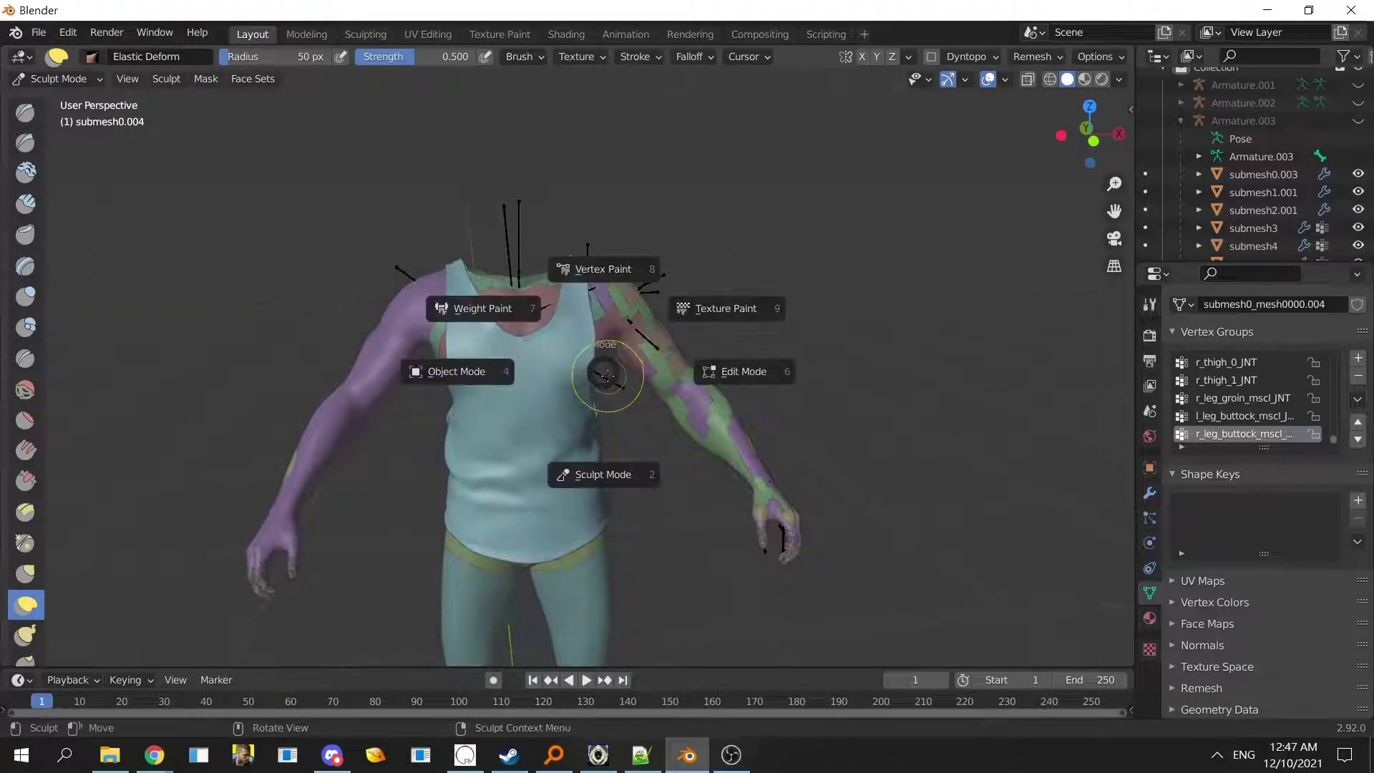
left_click(462, 372)
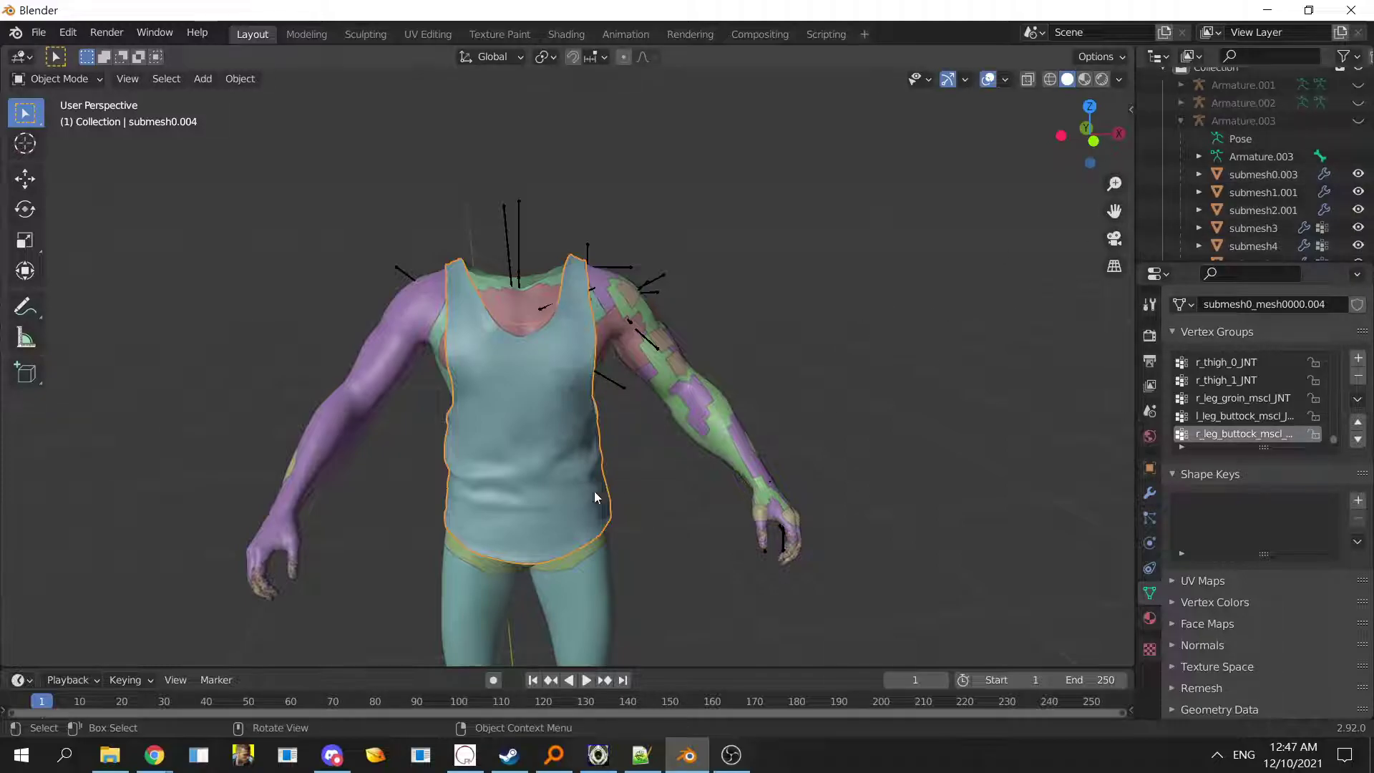
- Unhide Armature.004 and select it together with its tank top mesh submesh0.004
middle_click_drag(577, 492, 1001, 286)
scroll(1236, 225, "down", 5)
scroll(1236, 226, "down", 2)
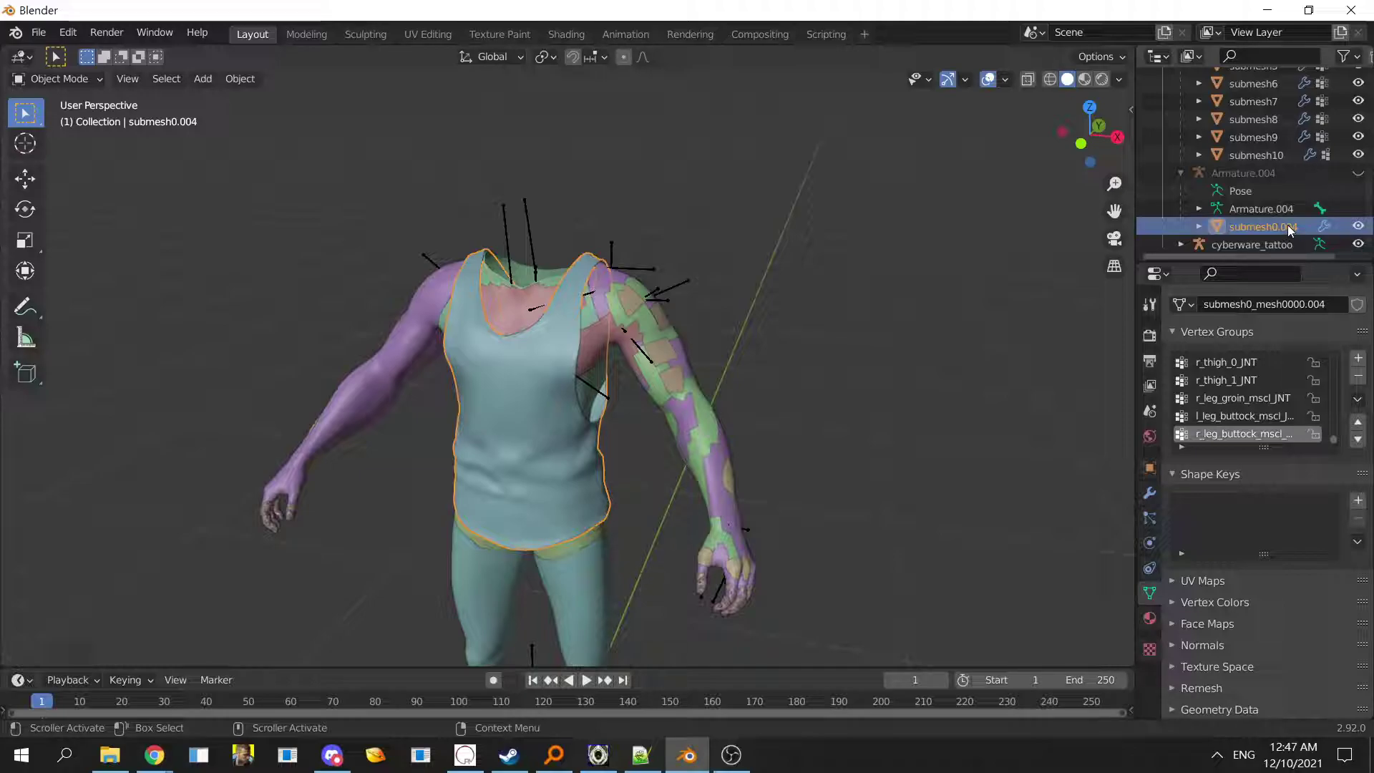
left_click(1360, 173)
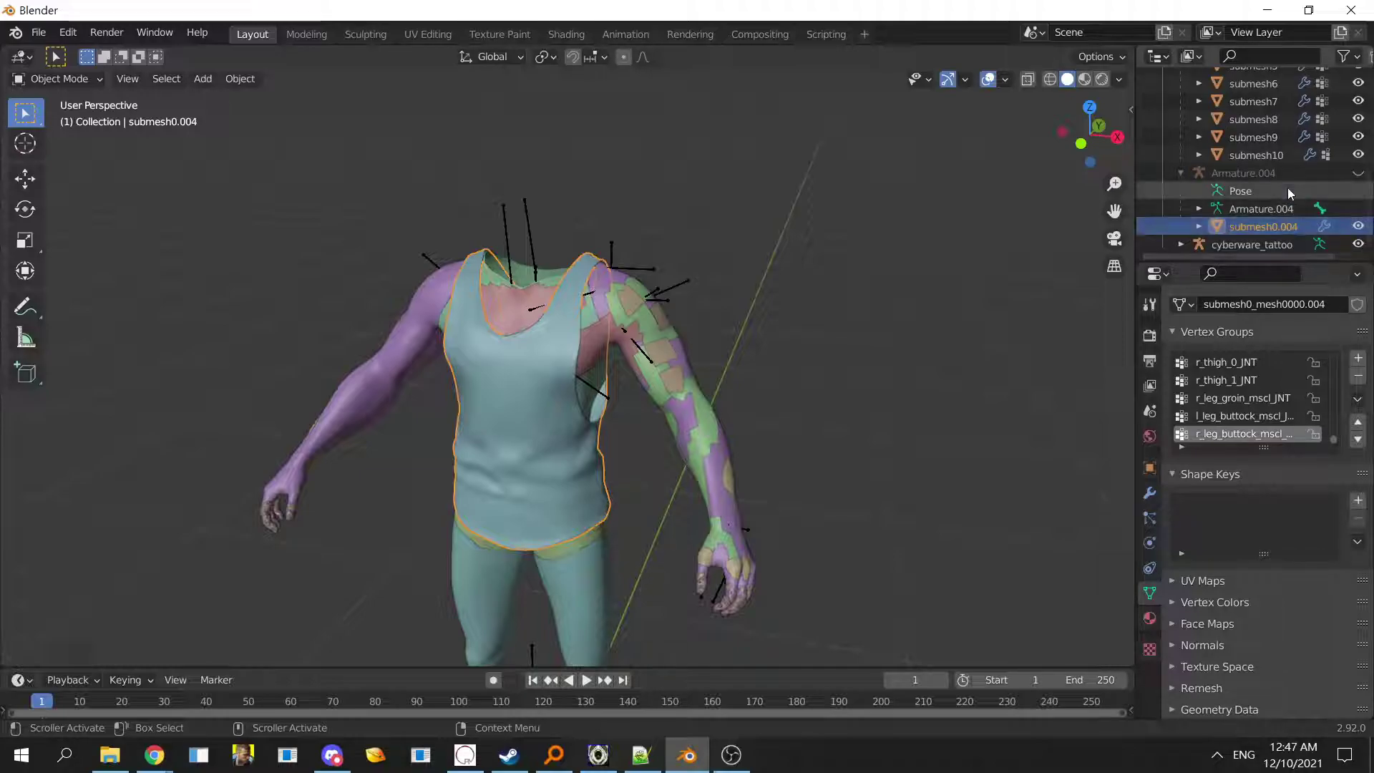
left_click(1359, 173)
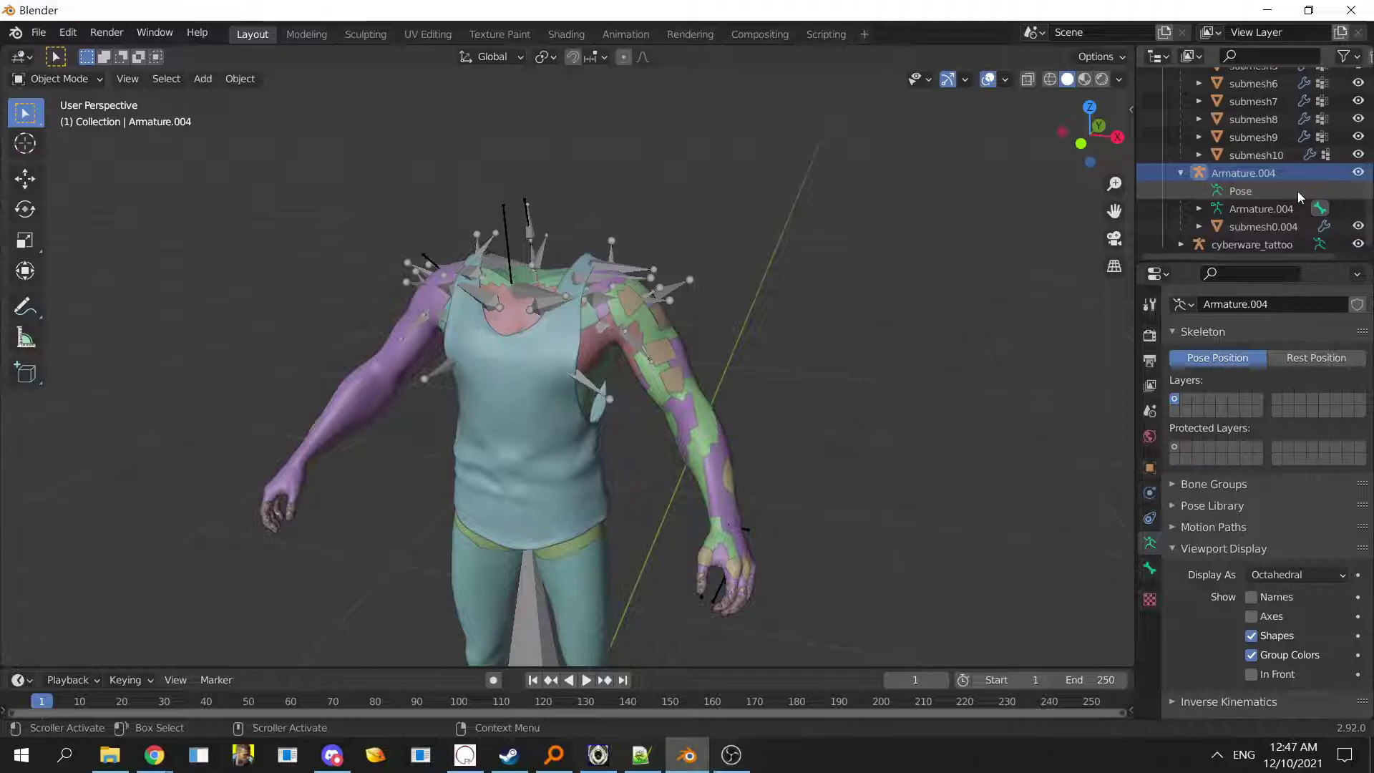
left_click(1247, 227, "shift")
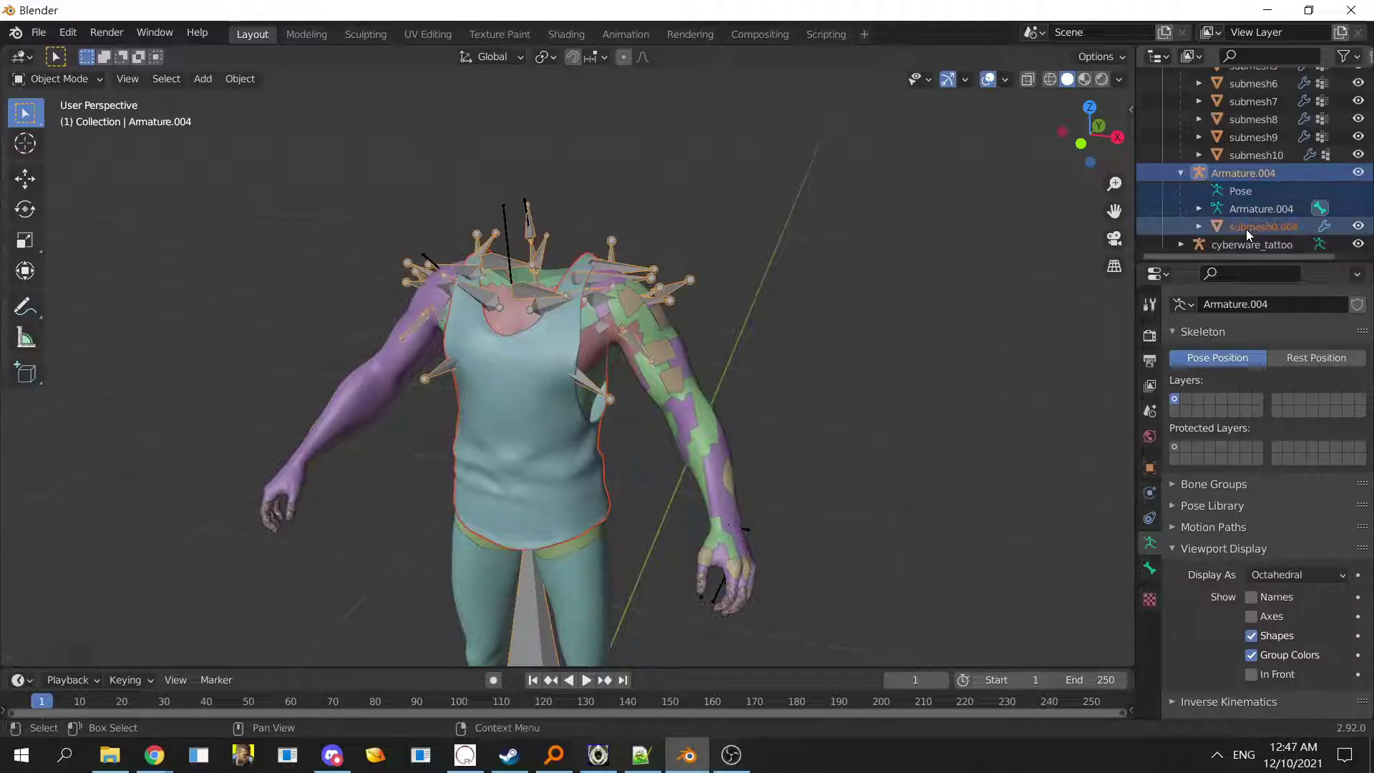
- Unhide Armature.003, which holds the full body meshes, and select only that armature
left_click(1252, 178)
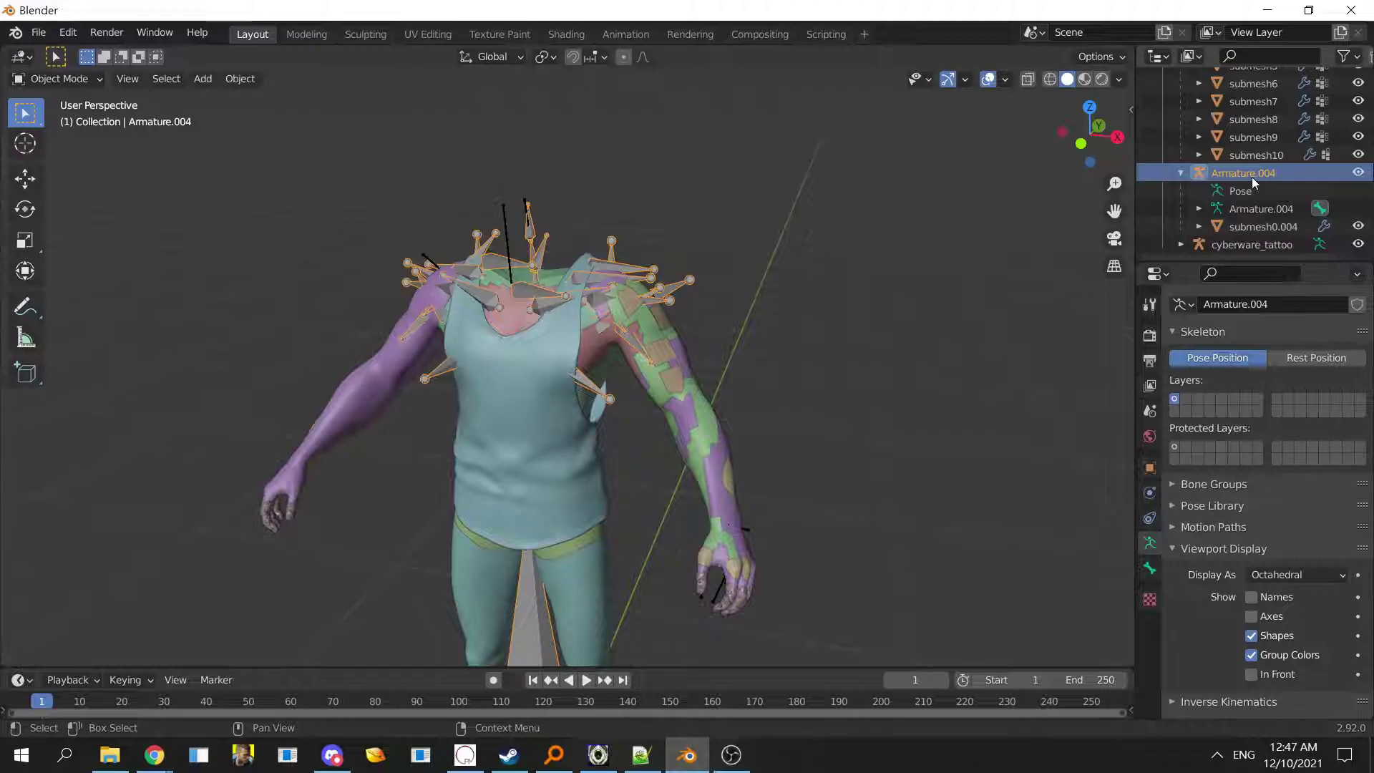
scroll(1248, 176, "up", 8)
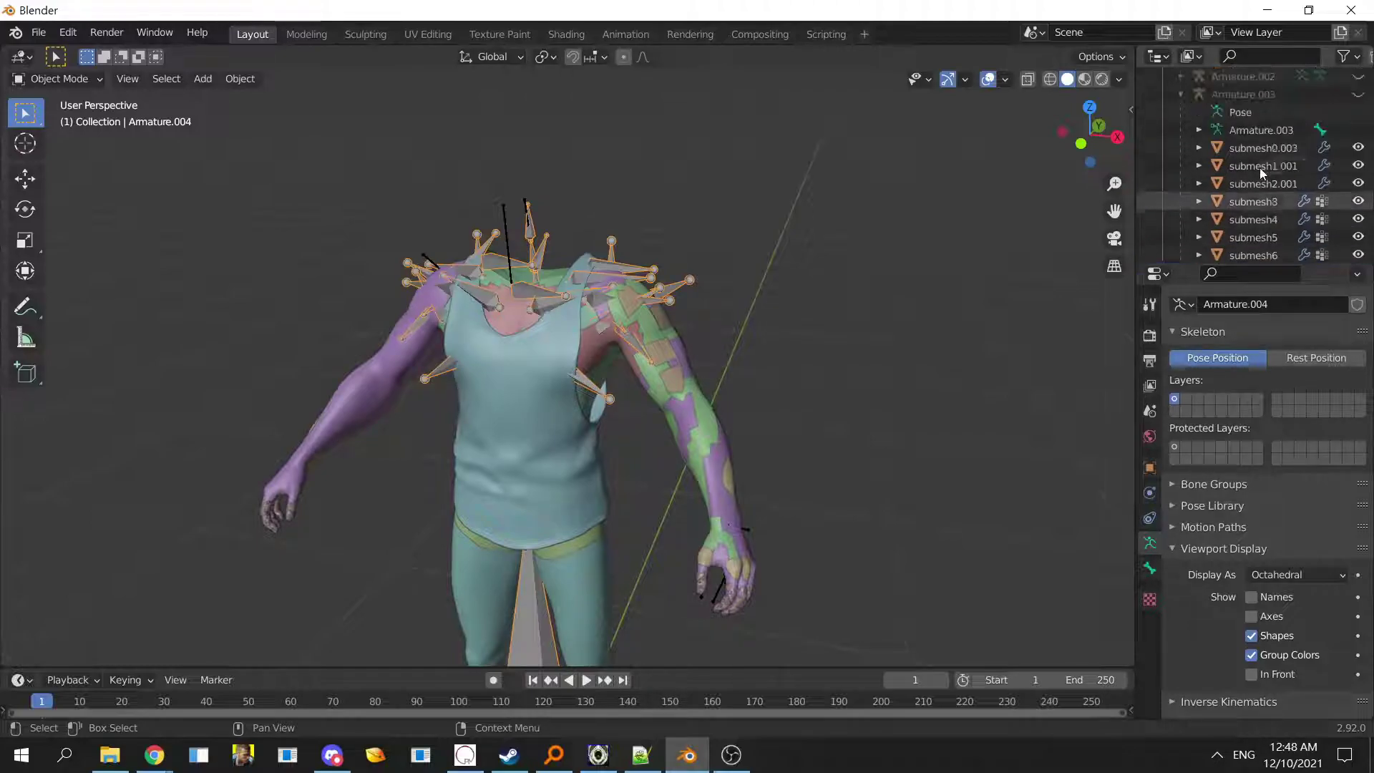
left_click(1248, 203)
middle_click_drag(715, 362, 655, 367)
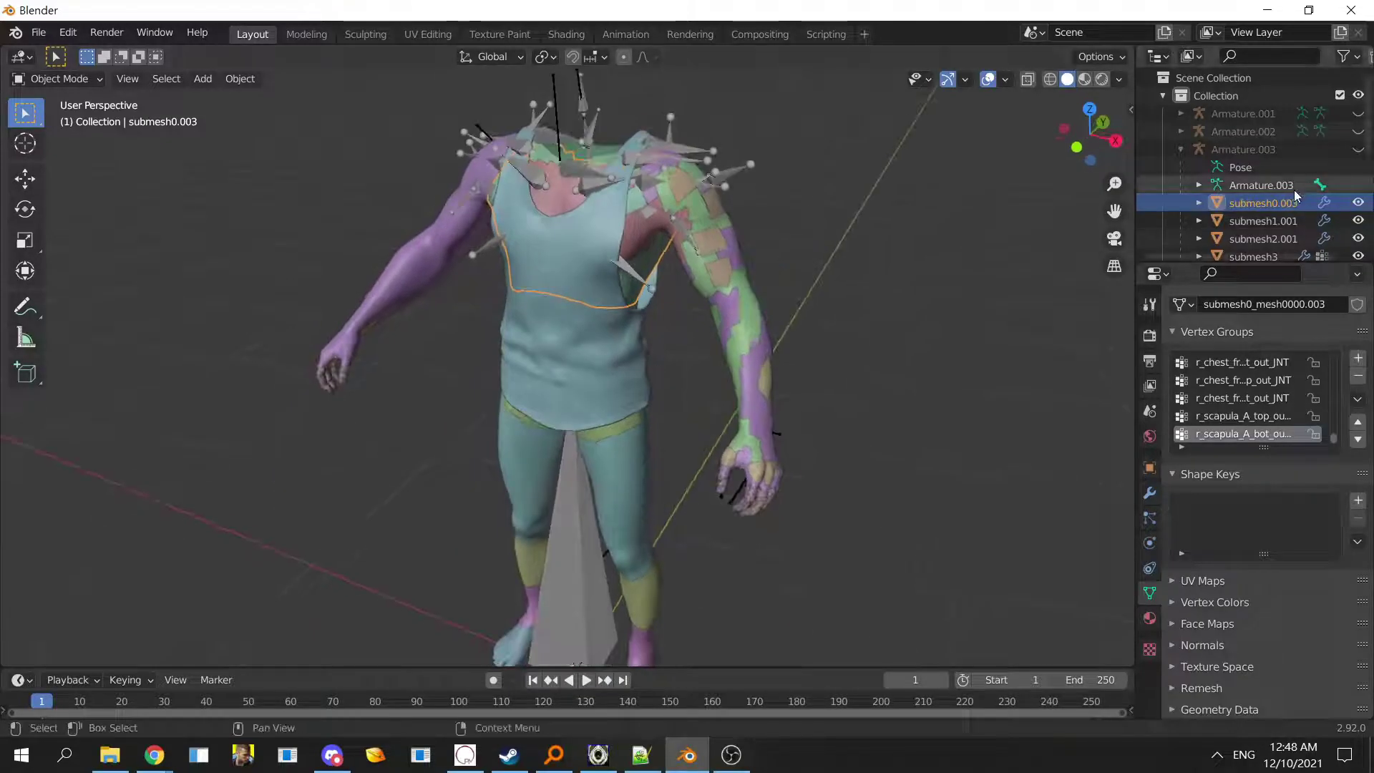
scroll(1290, 187, "down", 4)
scroll(1290, 187, "up", 4)
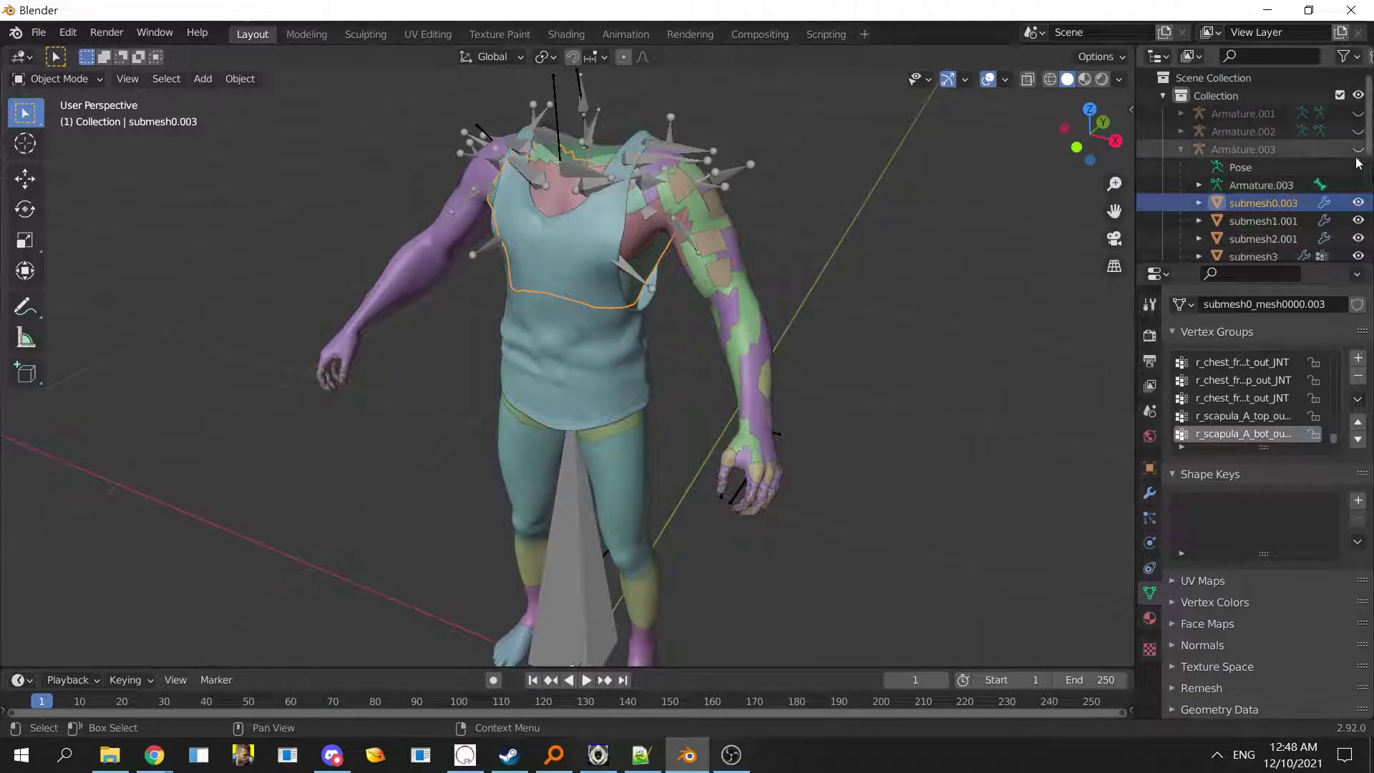
left_click(1265, 150)
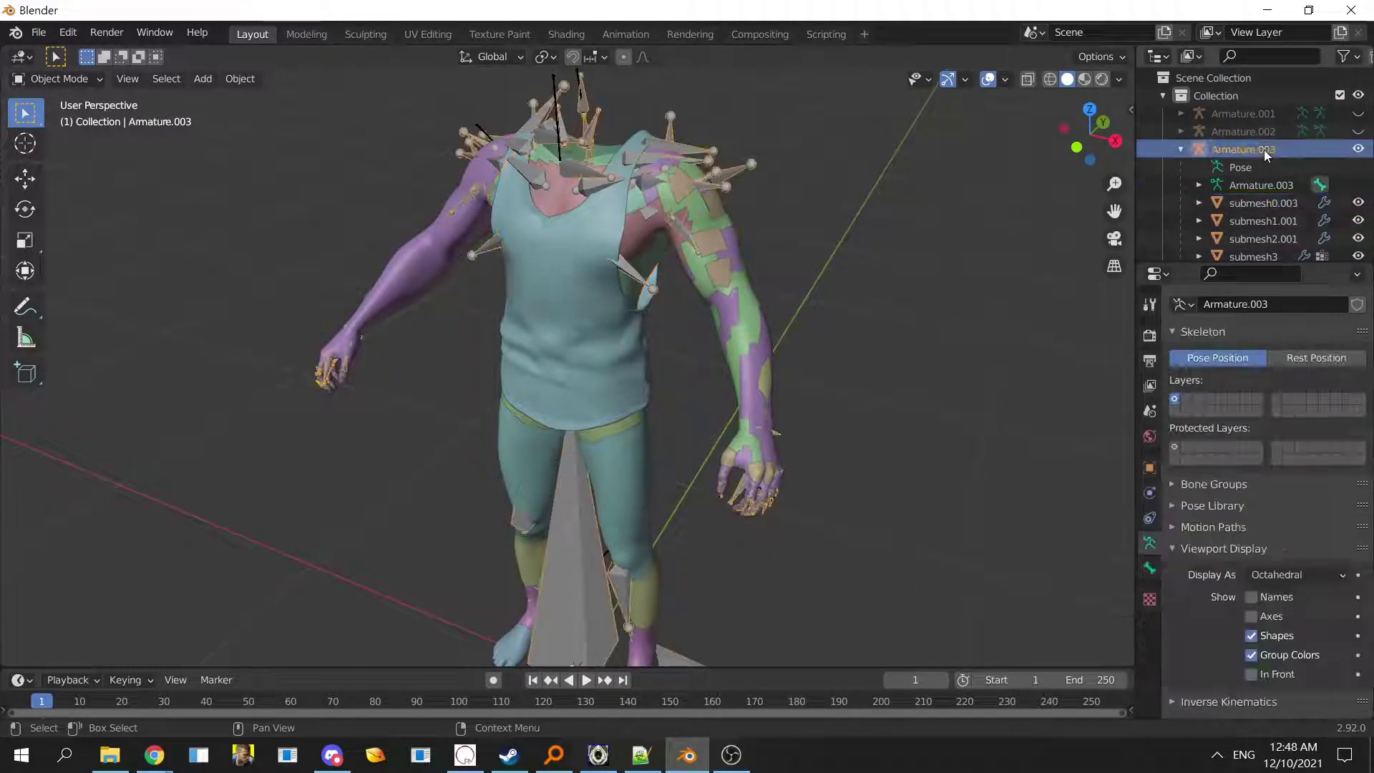
- Select Armature.003 together with all of its submeshes through submesh10
scroll(1270, 219, "down", 4)
scroll(1271, 218, "down", 1)
left_click(1277, 239)
scroll(1265, 212, "up", 3)
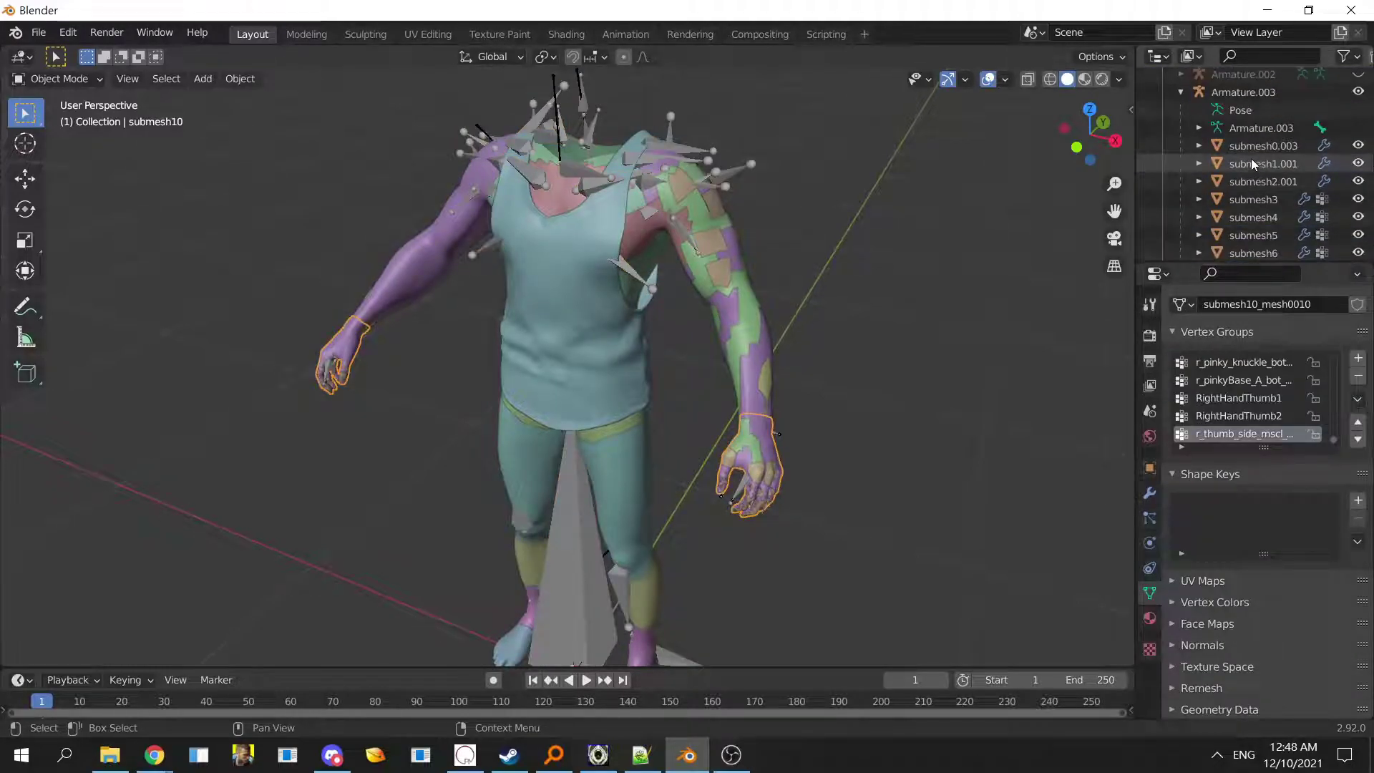
left_click(1251, 94, "shift")
scroll(1285, 242, "down", 4)
scroll(1259, 192, "up", 4)
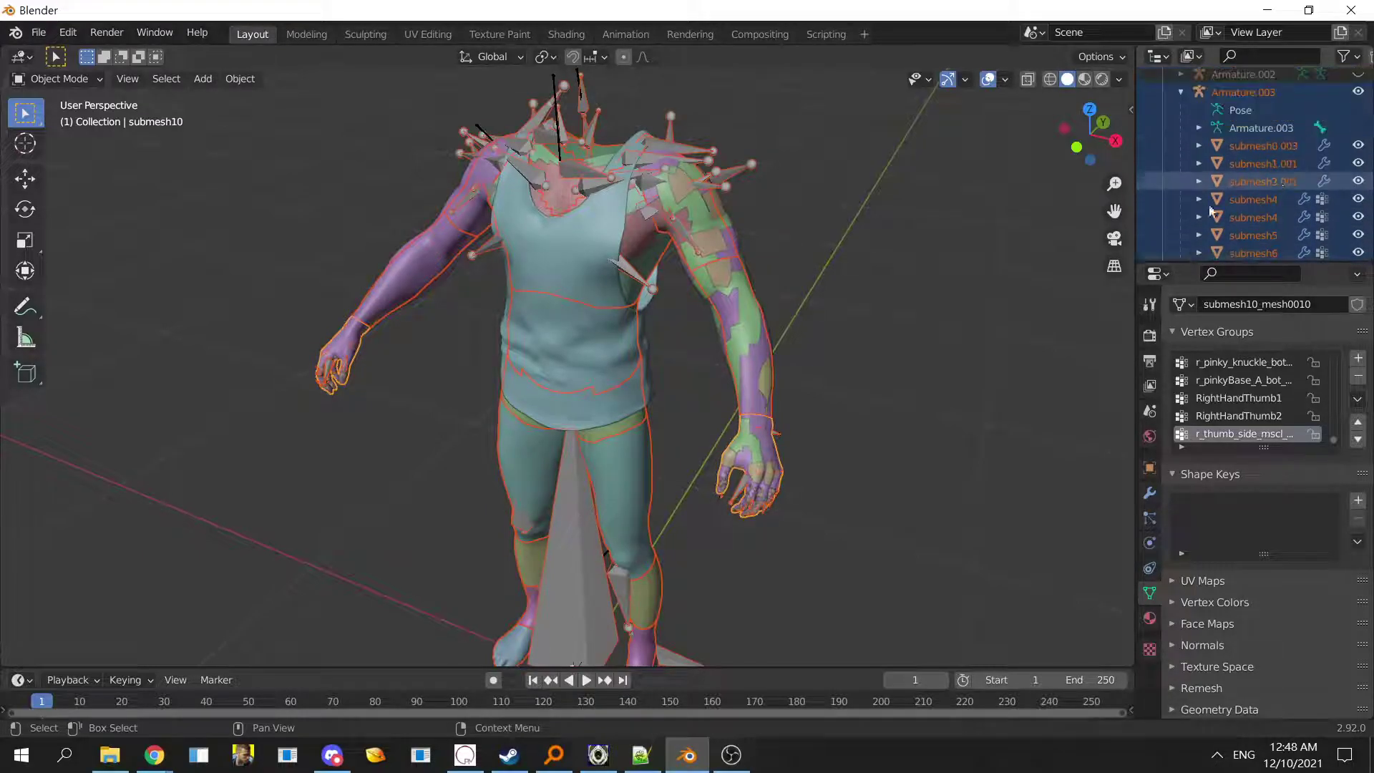
scroll(1256, 181, "down", 4)
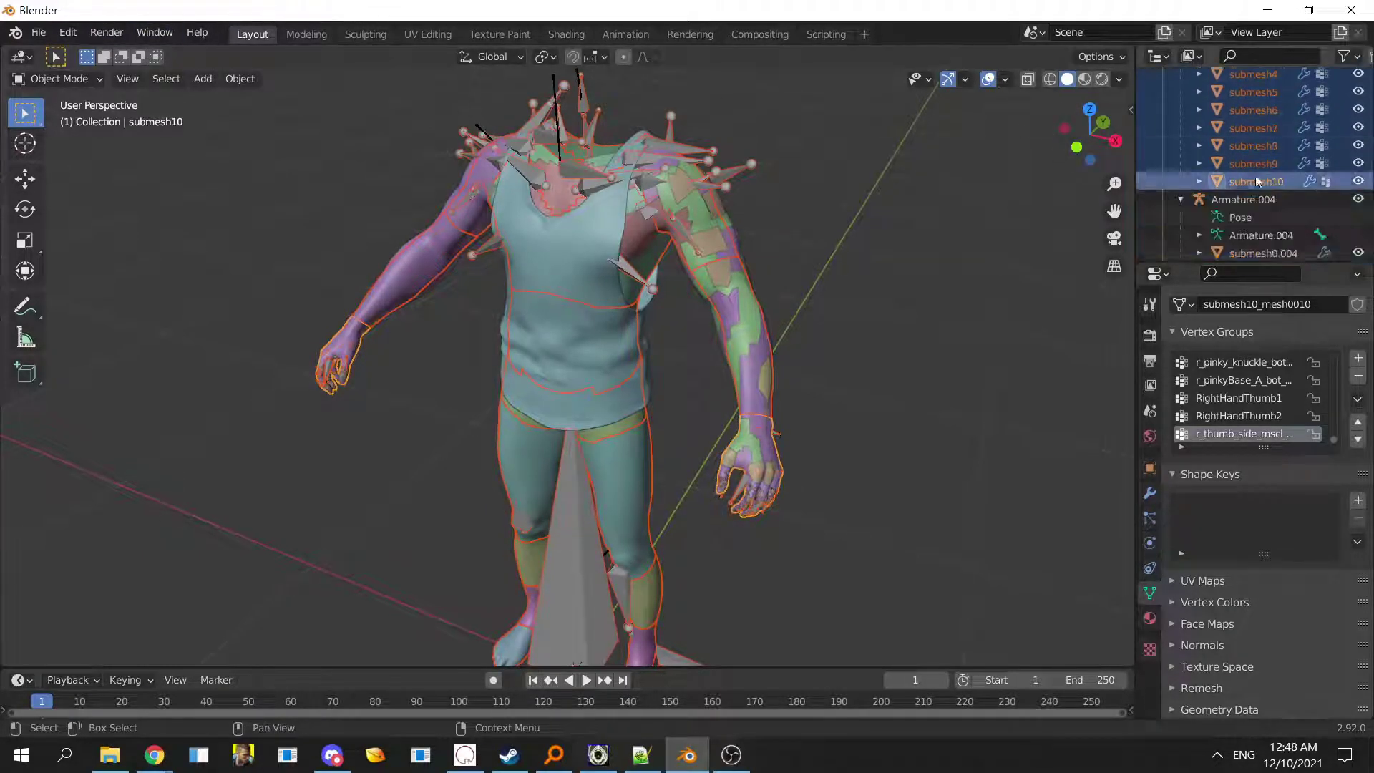
scroll(1256, 181, "down", 1)
- Select the tank top's Armature.004 together with its mesh submesh0.004, keeping the armature active
left_click(1242, 171)
left_click(1261, 226)
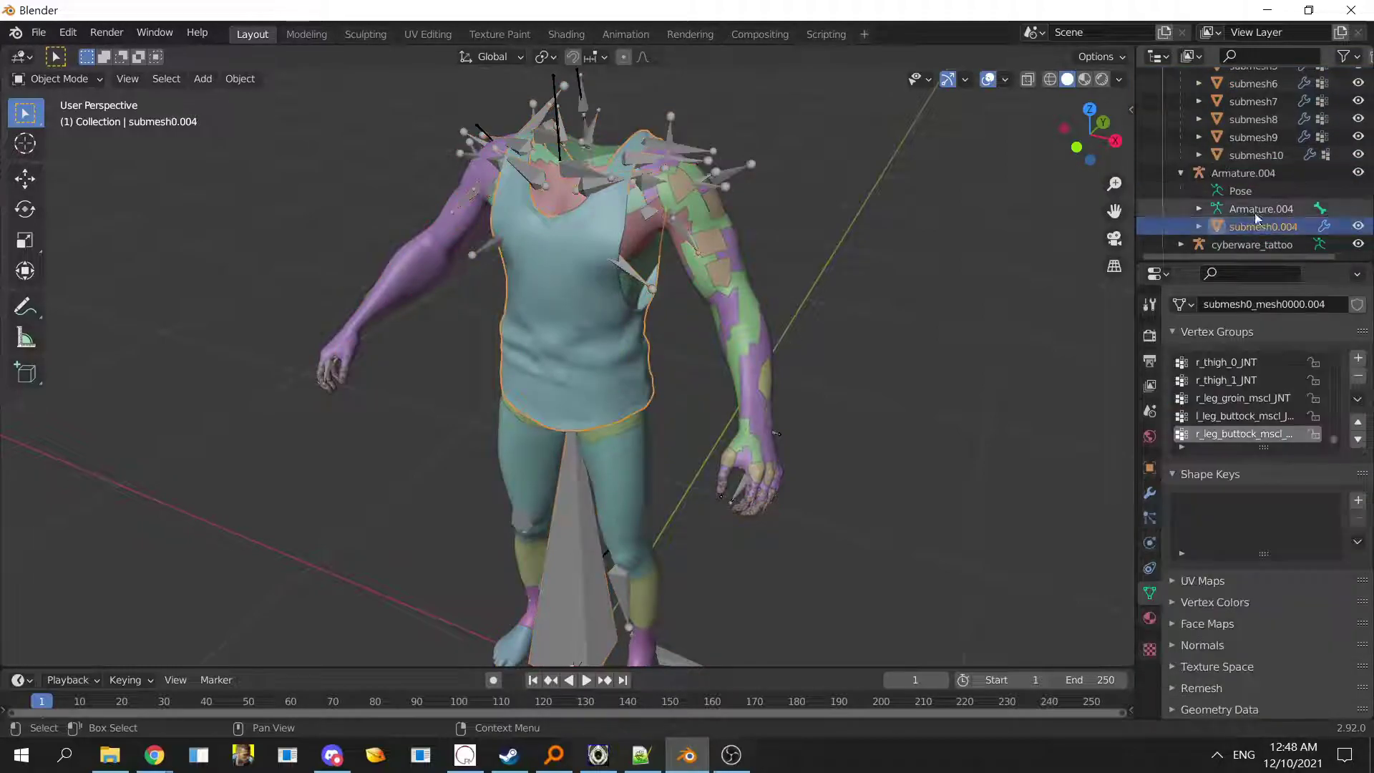
left_click(1251, 174)
left_click(1281, 231)
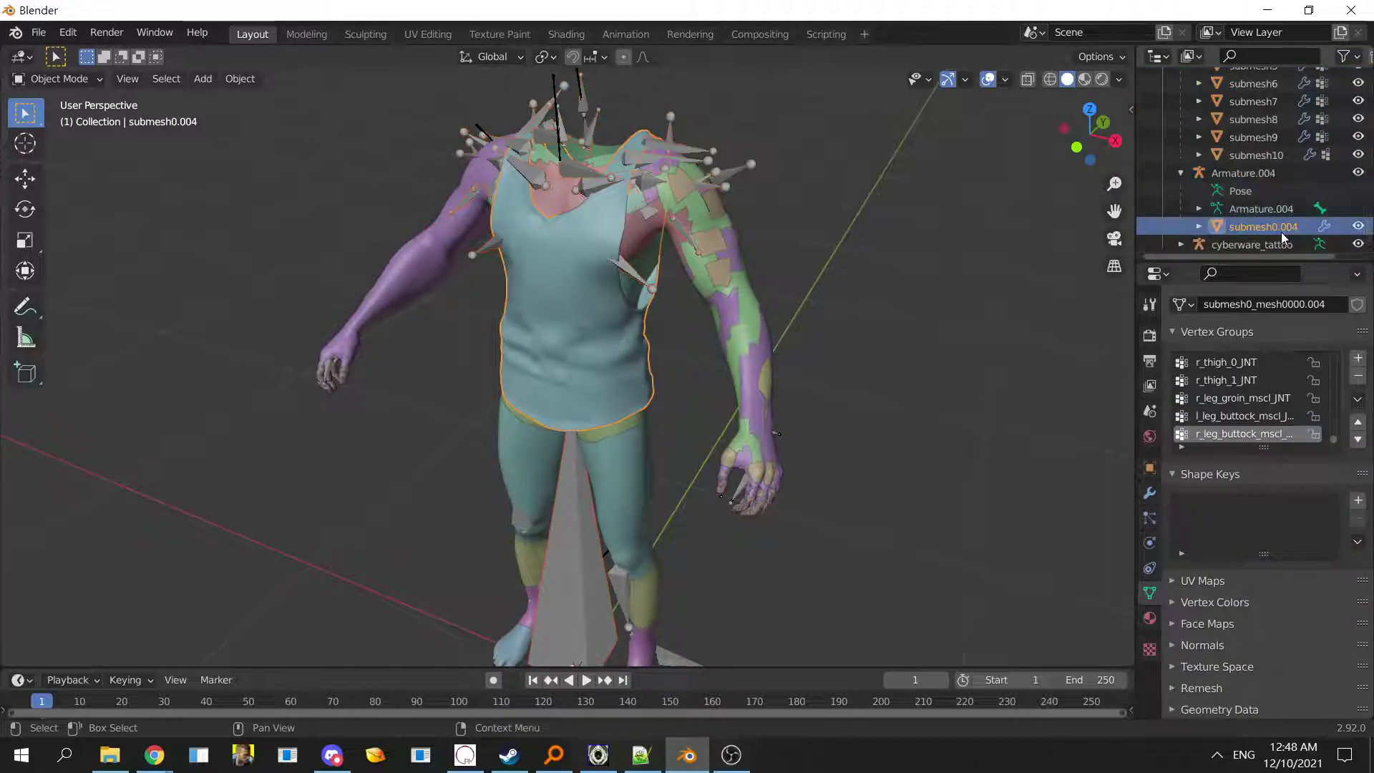
left_click(1258, 172)
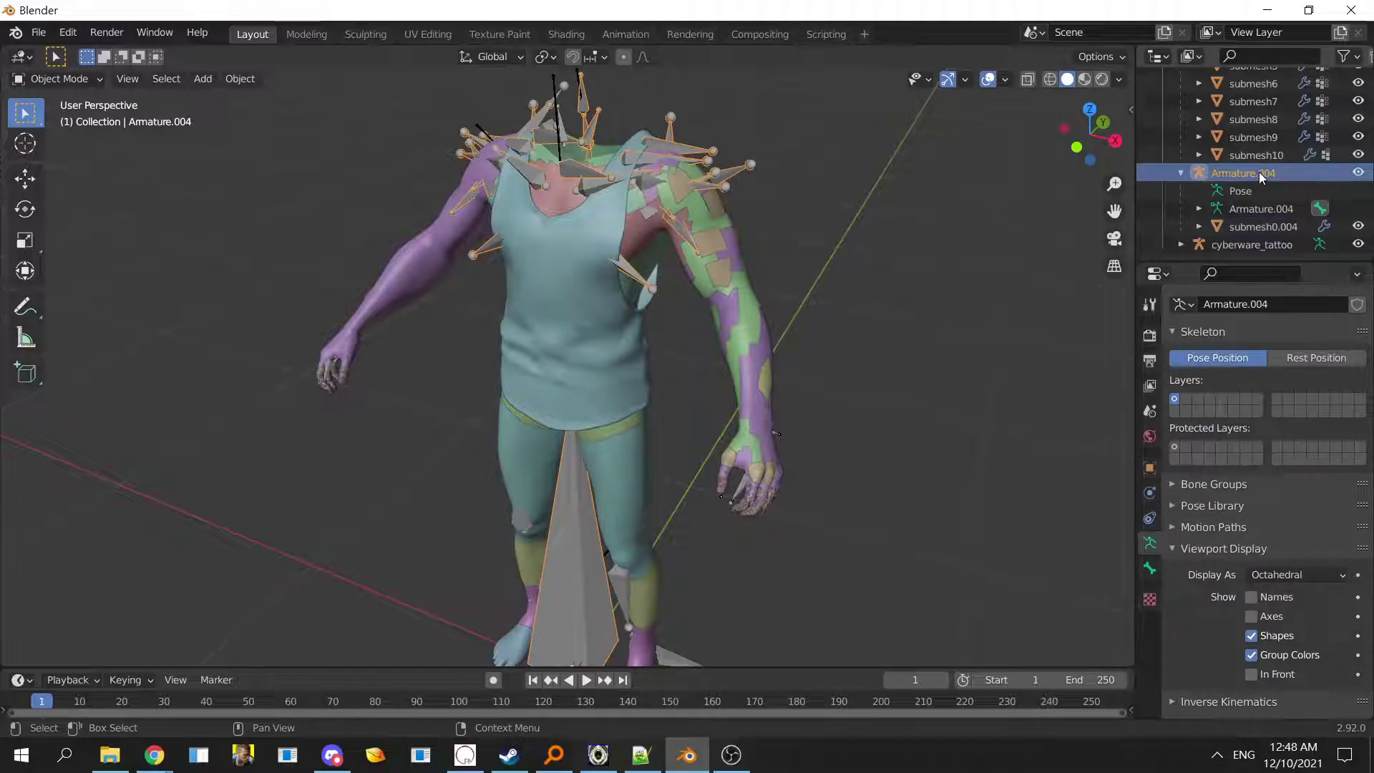
left_click(1274, 230, "shift")
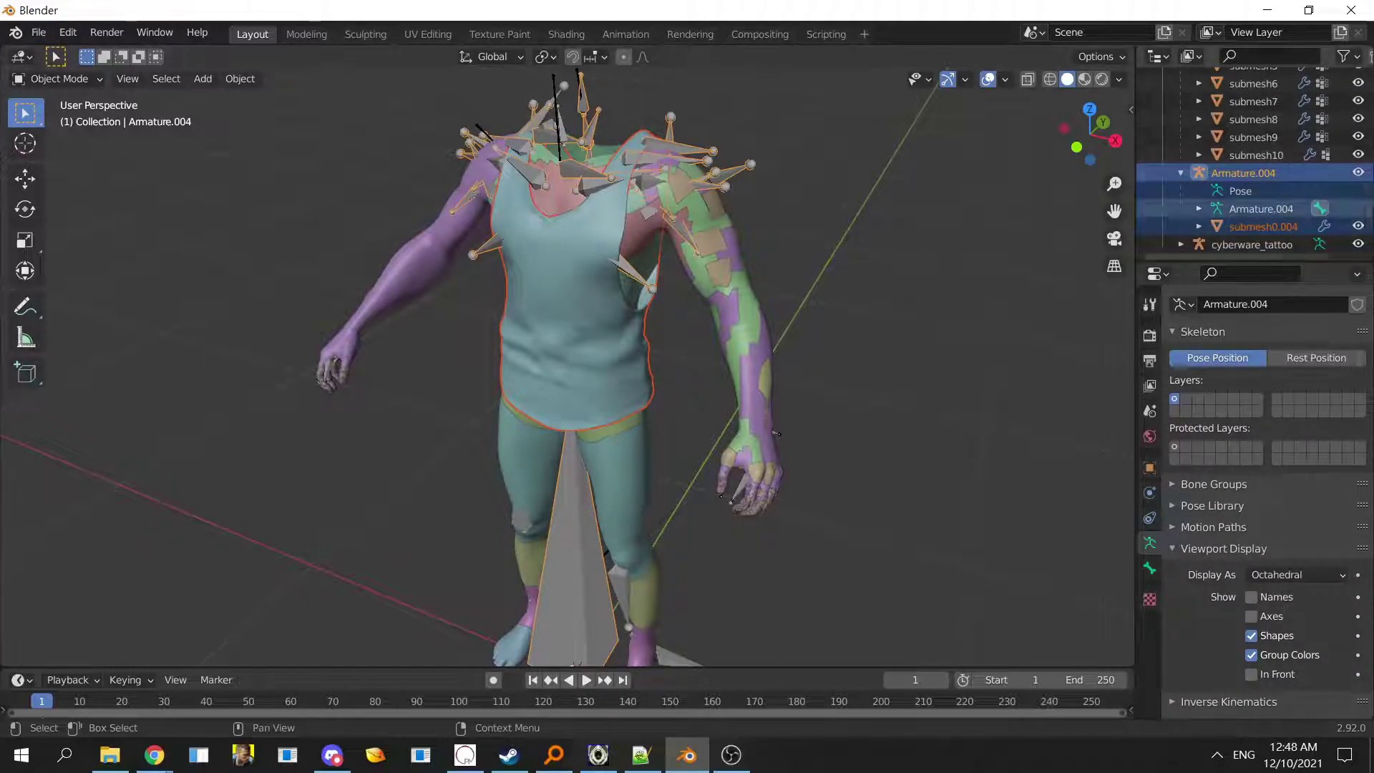
- Start an FBX export and restrict its object types to Armature and Mesh
left_click(38, 32)
mouse_move(116, 288)
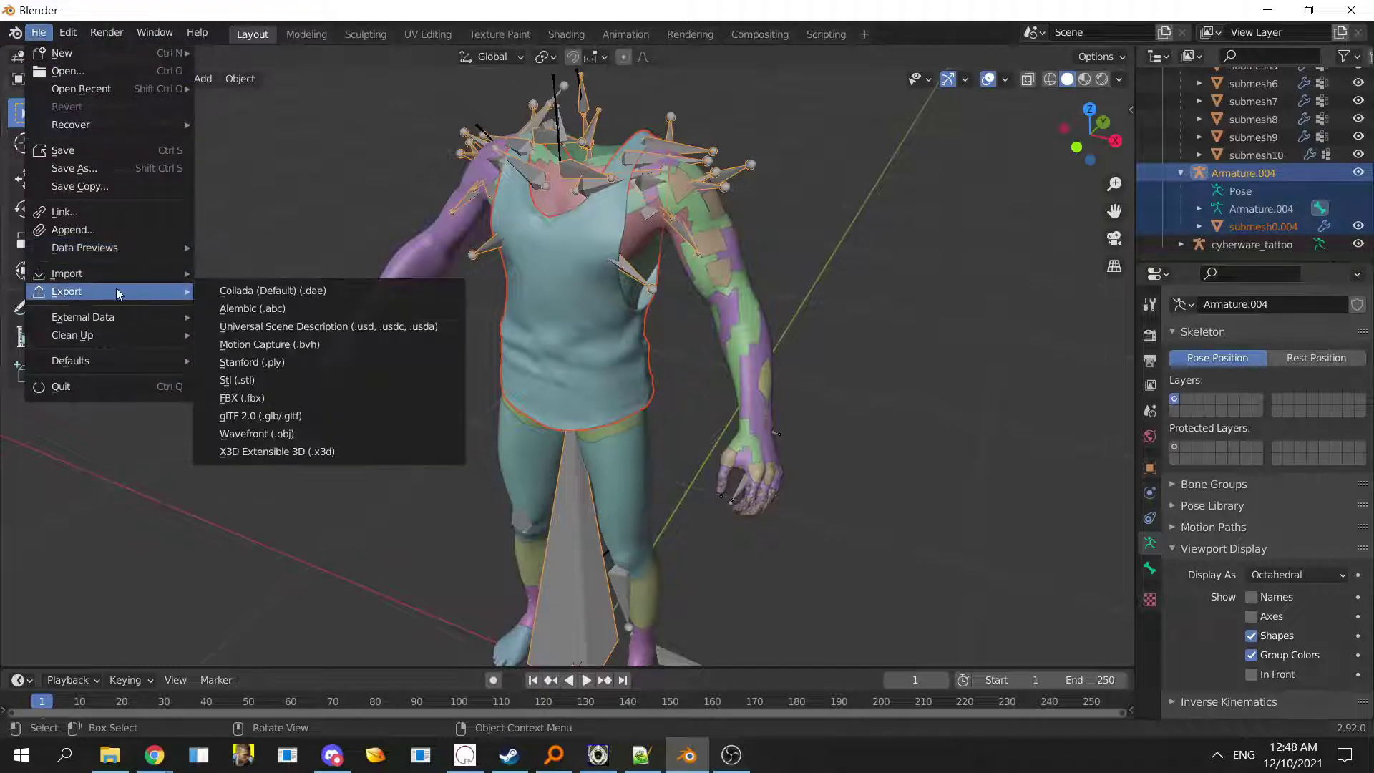
left_click(298, 389)
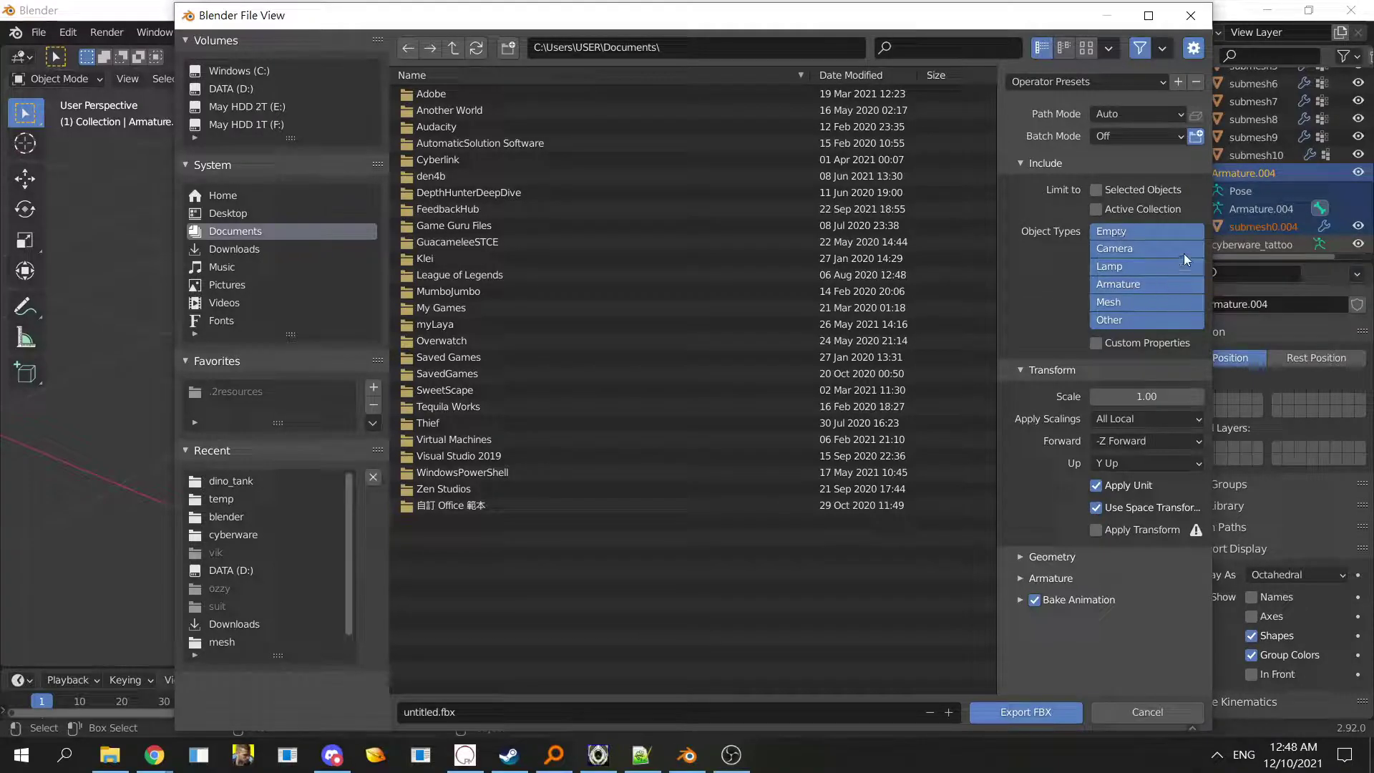
left_click(1123, 285)
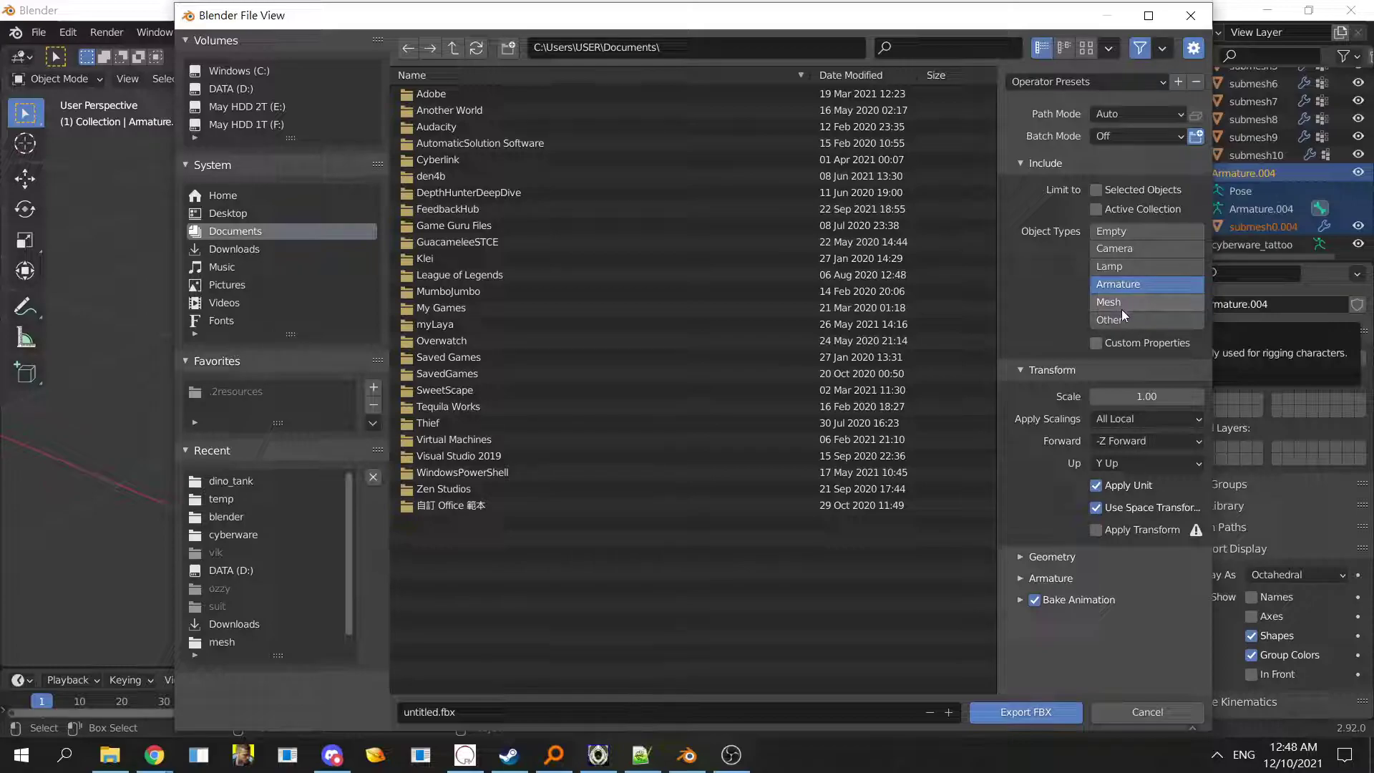
left_click(1119, 304, "shift")
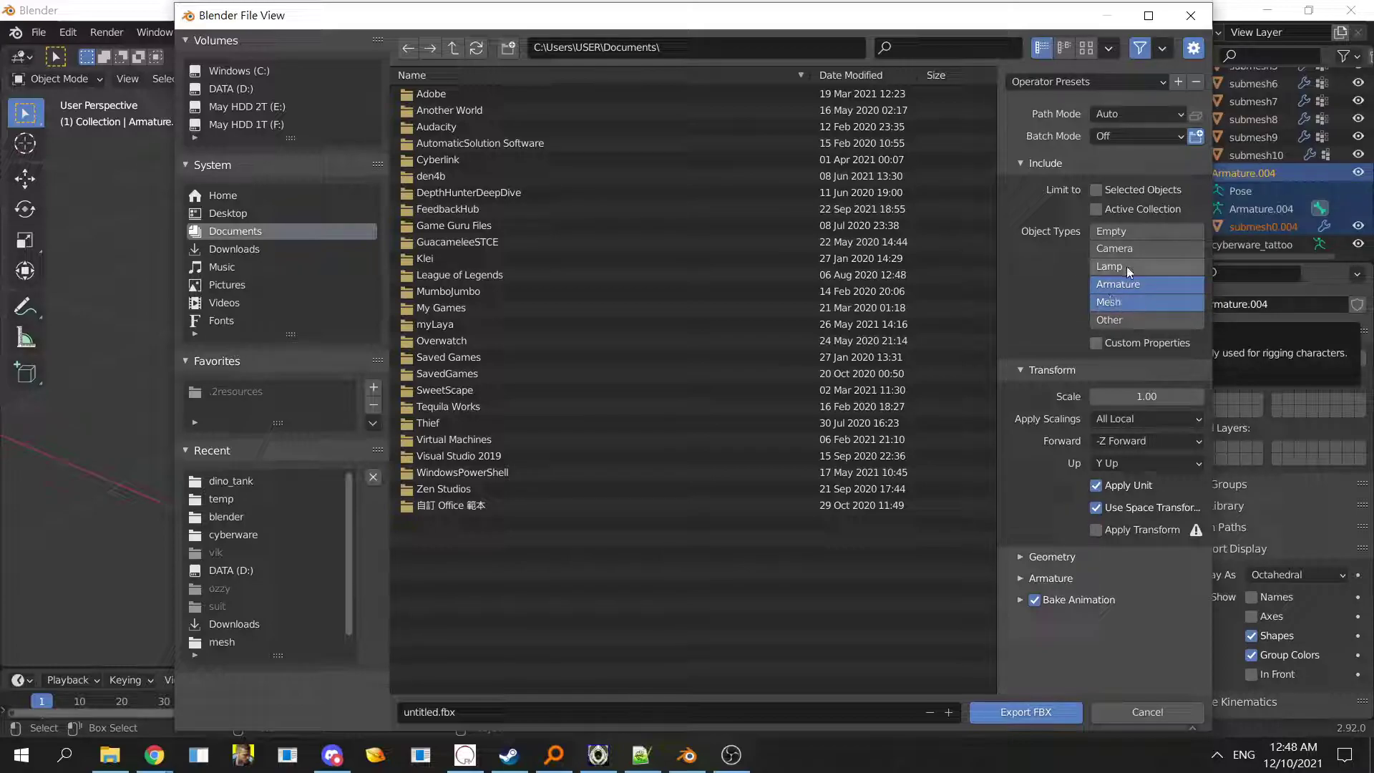
left_click(1119, 267, "shift")
left_click(1123, 250, "shift")
left_click(1123, 265, "shift")
left_click(1123, 250, "shift")
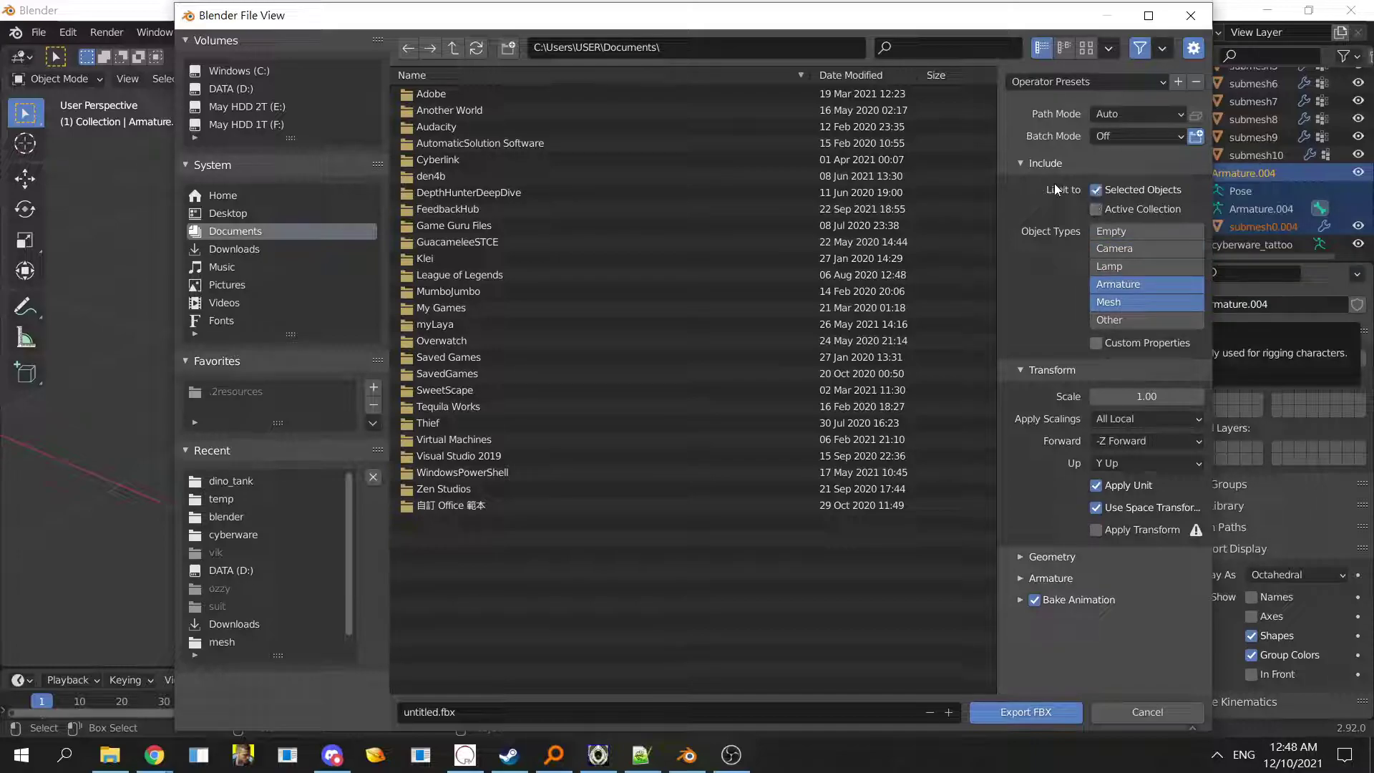
- Limit the FBX export to selected objects and turn off Bake Animation
left_click(1128, 189)
left_click(1036, 602)
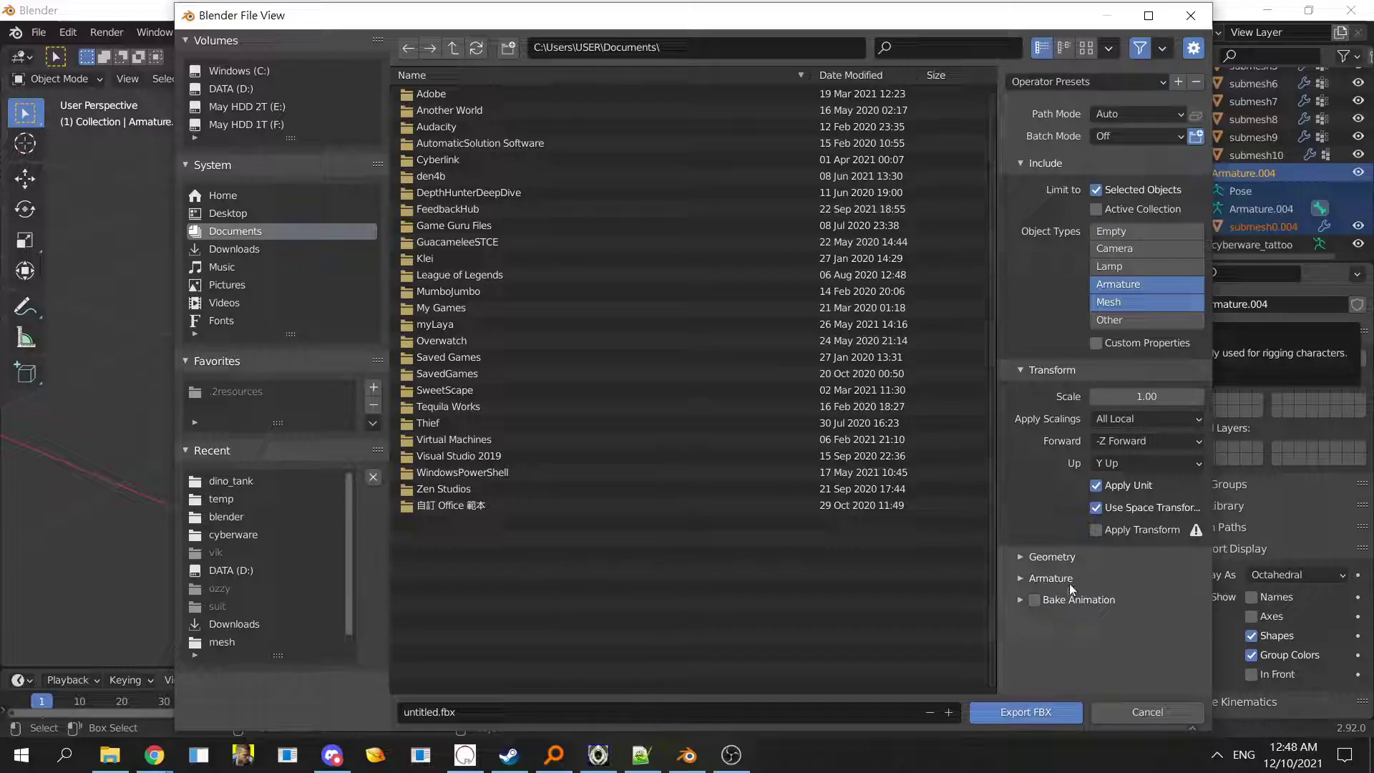
left_click(1059, 558)
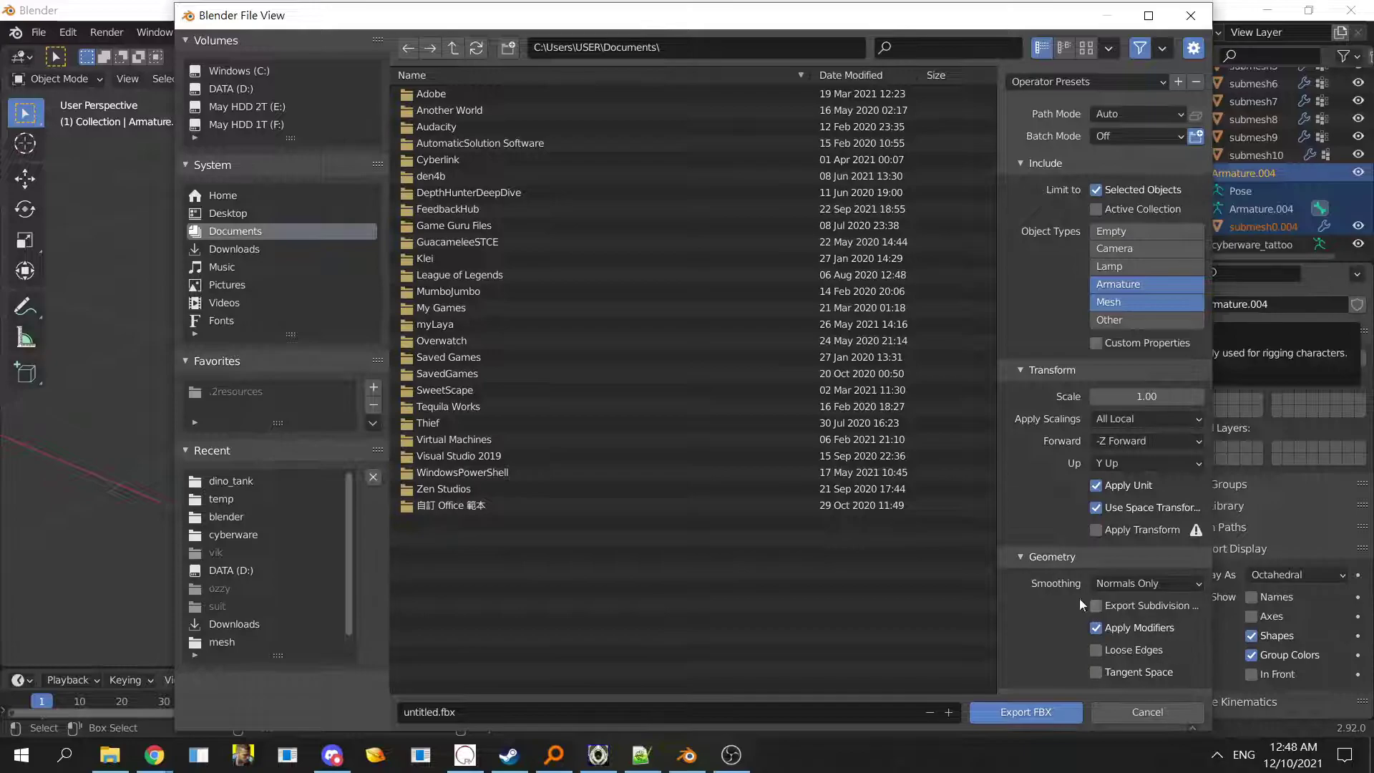
left_click(1058, 558)
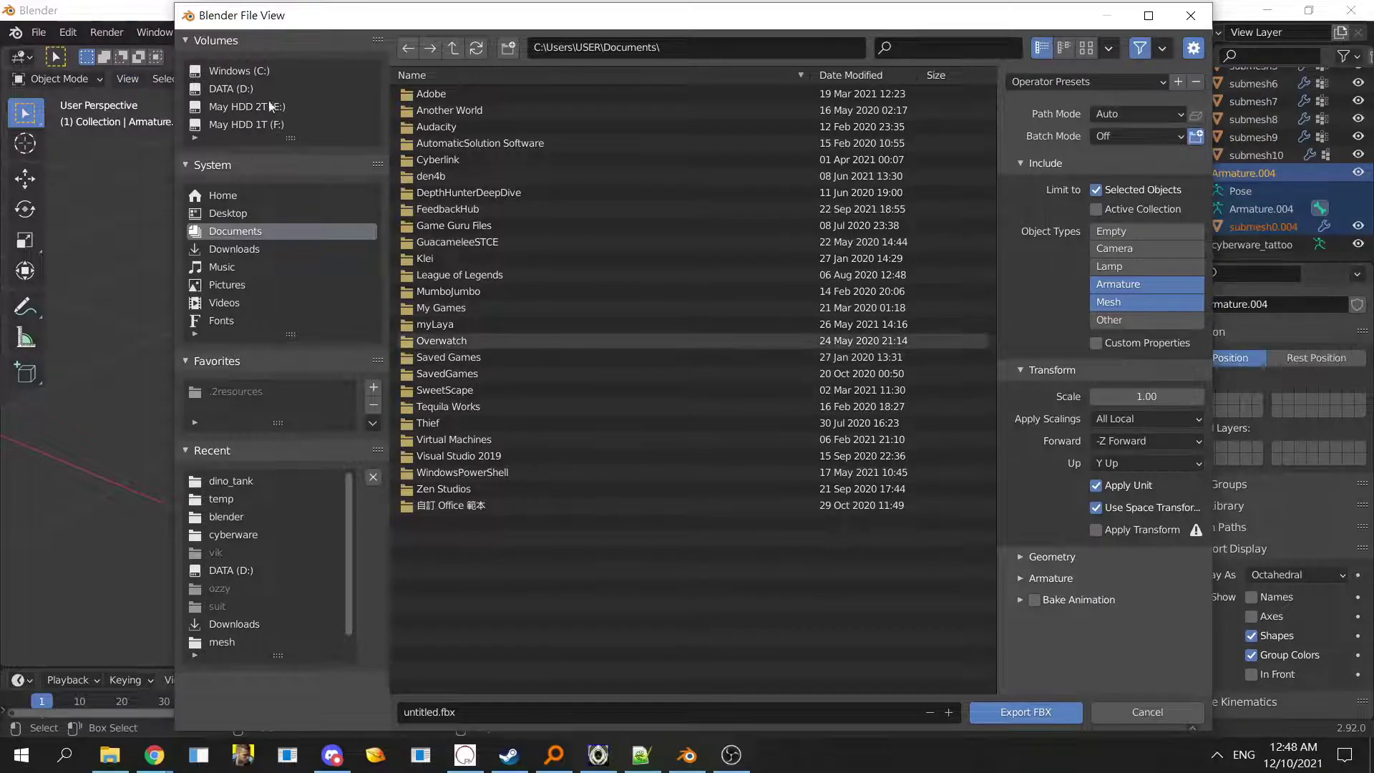
- Export the selected armature and mesh as tank.fbx into D:\temp\dino_tank
left_click(230, 88)
double_click(476, 373)
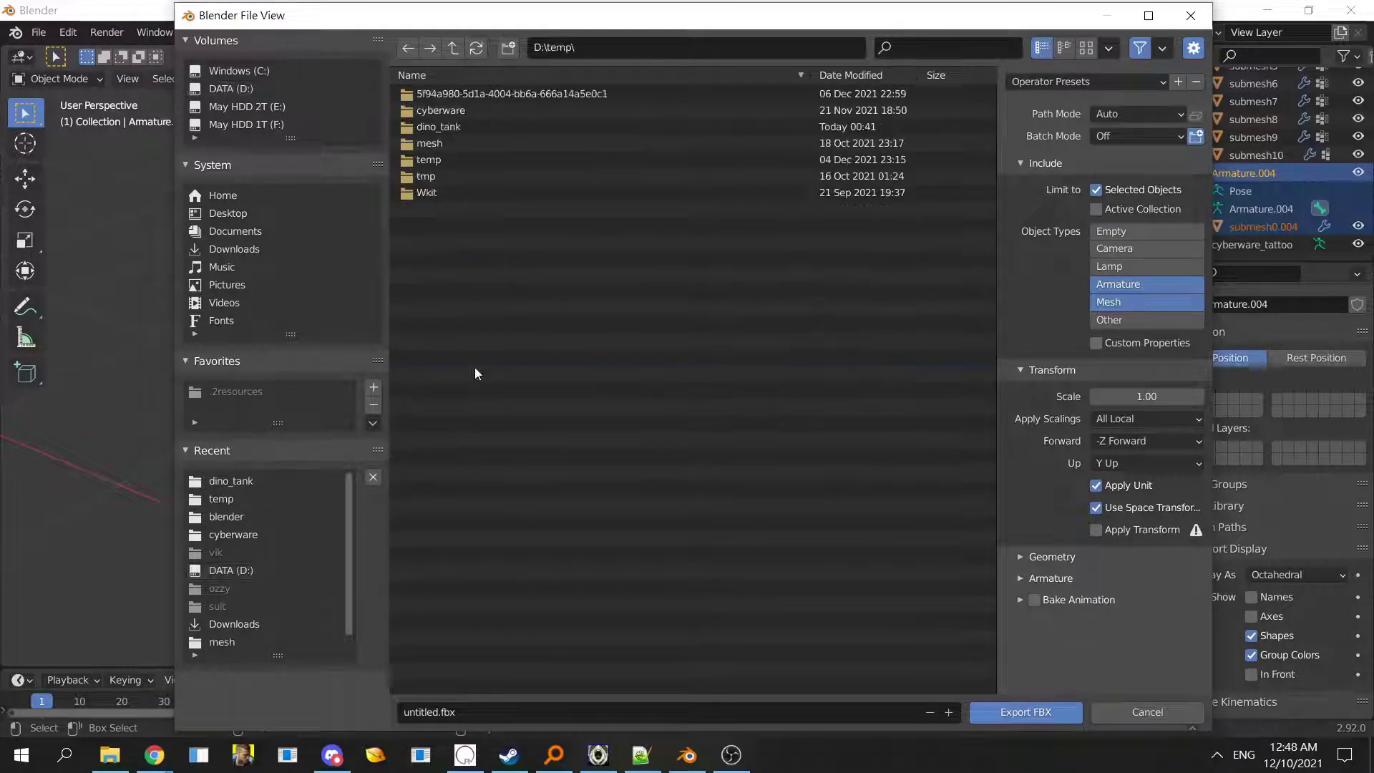
double_click(433, 126)
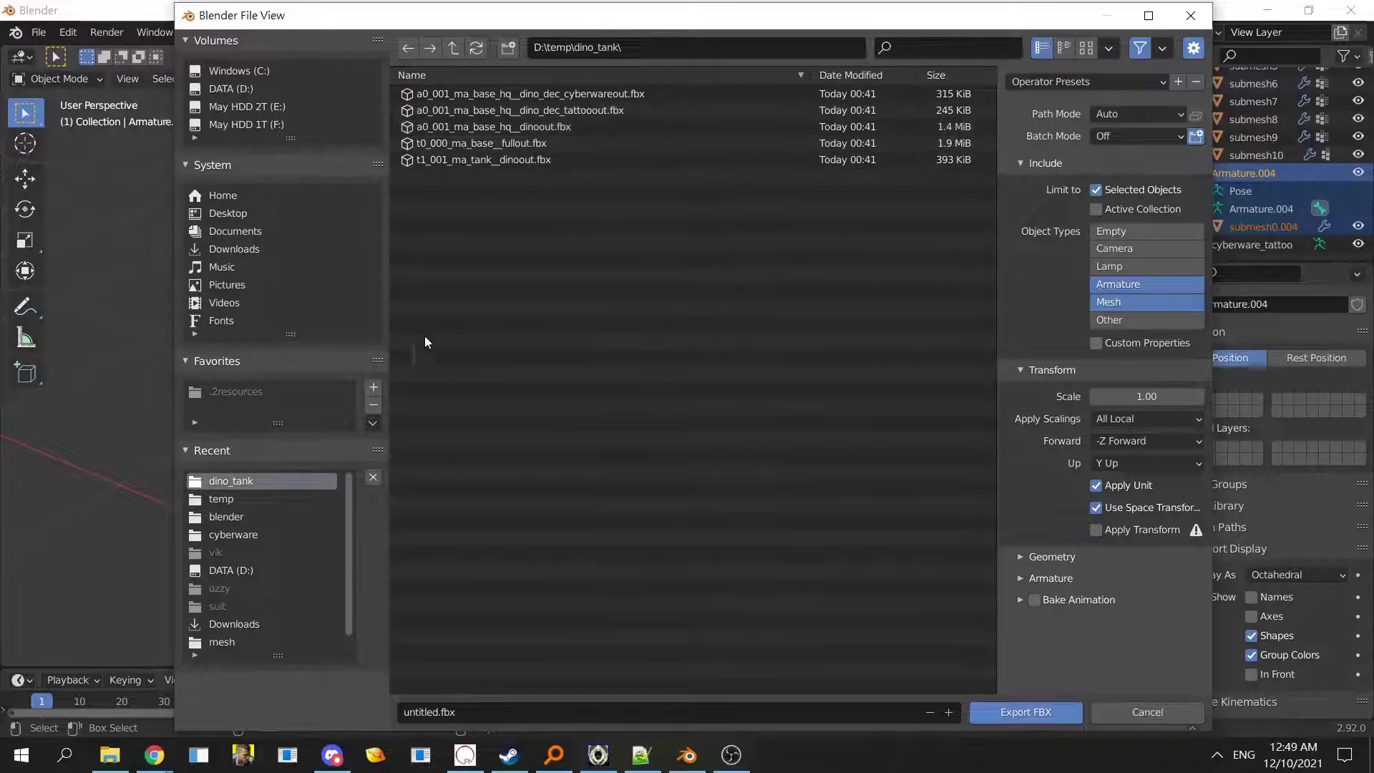
left_click(415, 712)
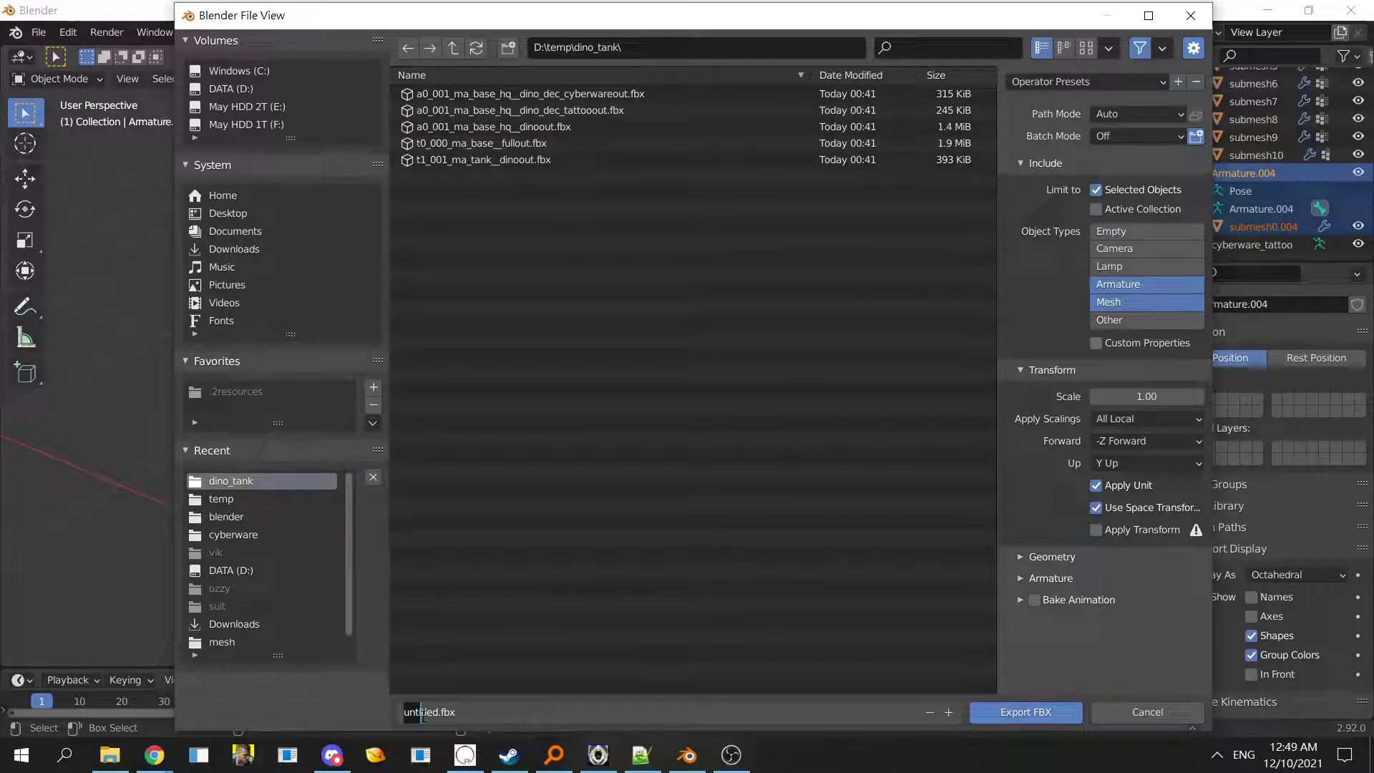
type("tank")
key("Return")
left_click(1032, 714)
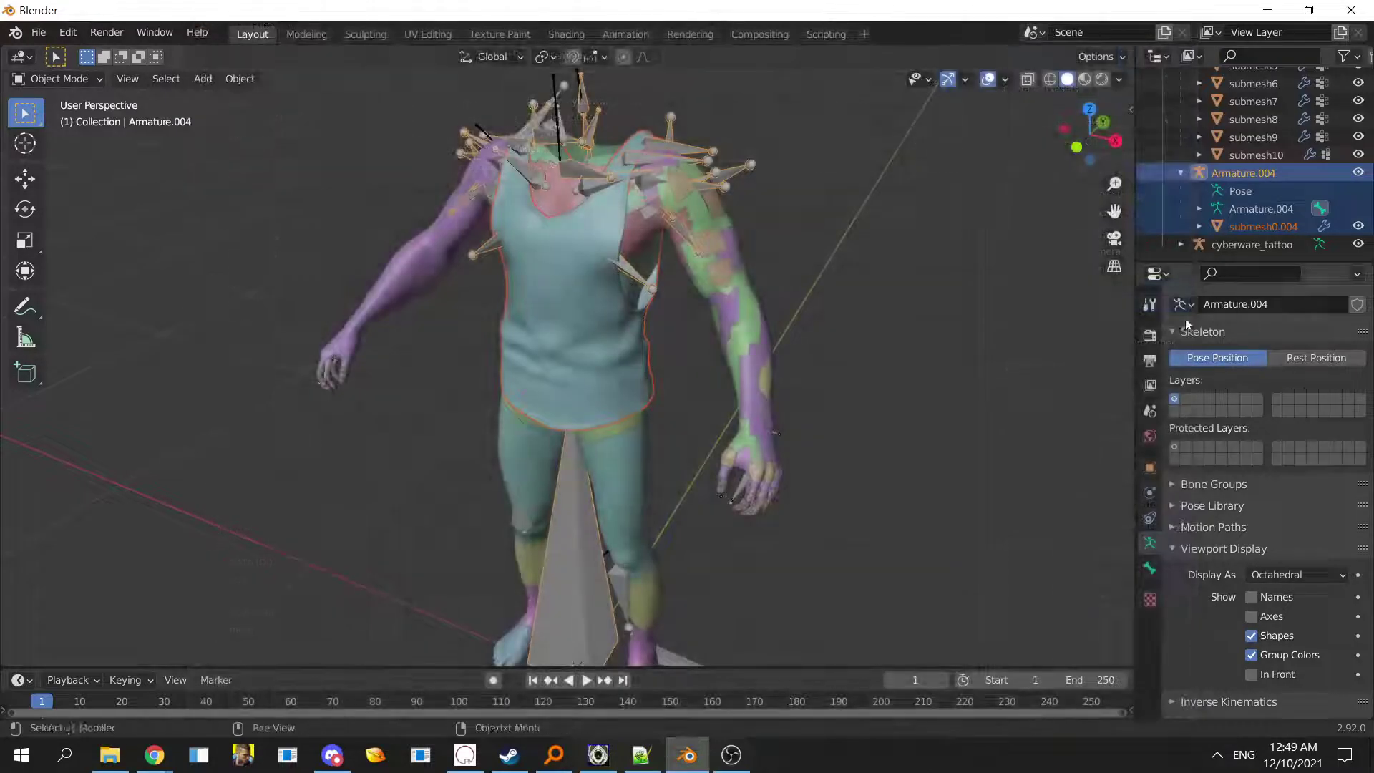
- Switch to Noesis and preview tank.fbx from the dino_tank folder
left_click(598, 755)
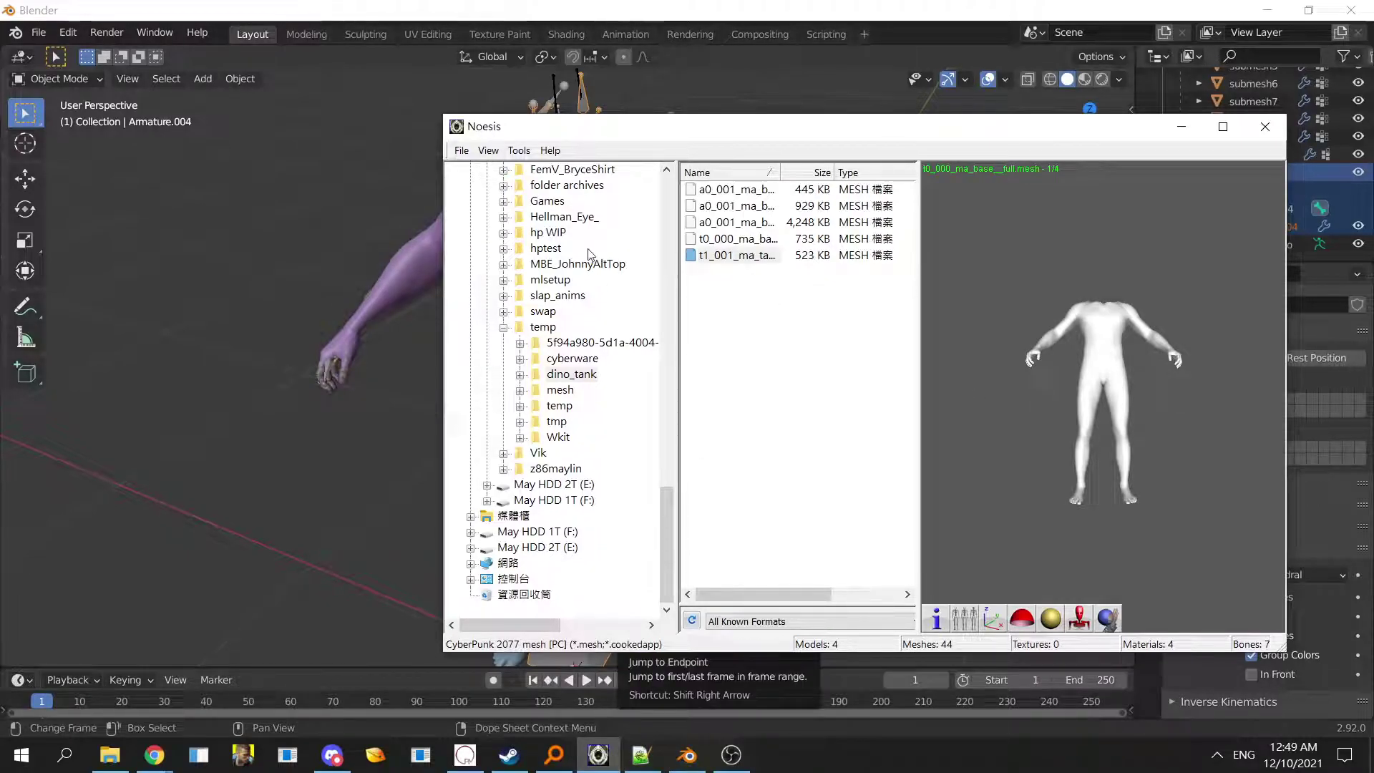
left_click(583, 364)
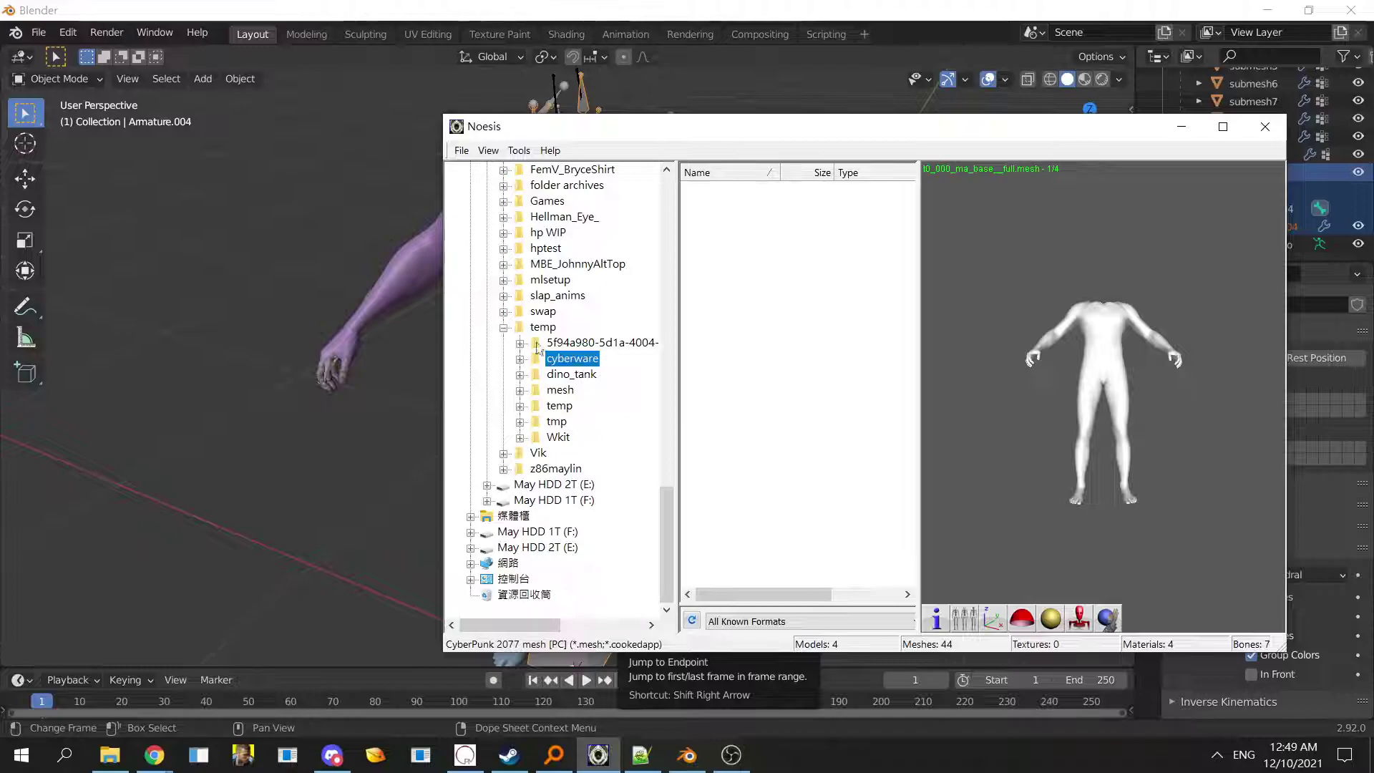
left_click(557, 376)
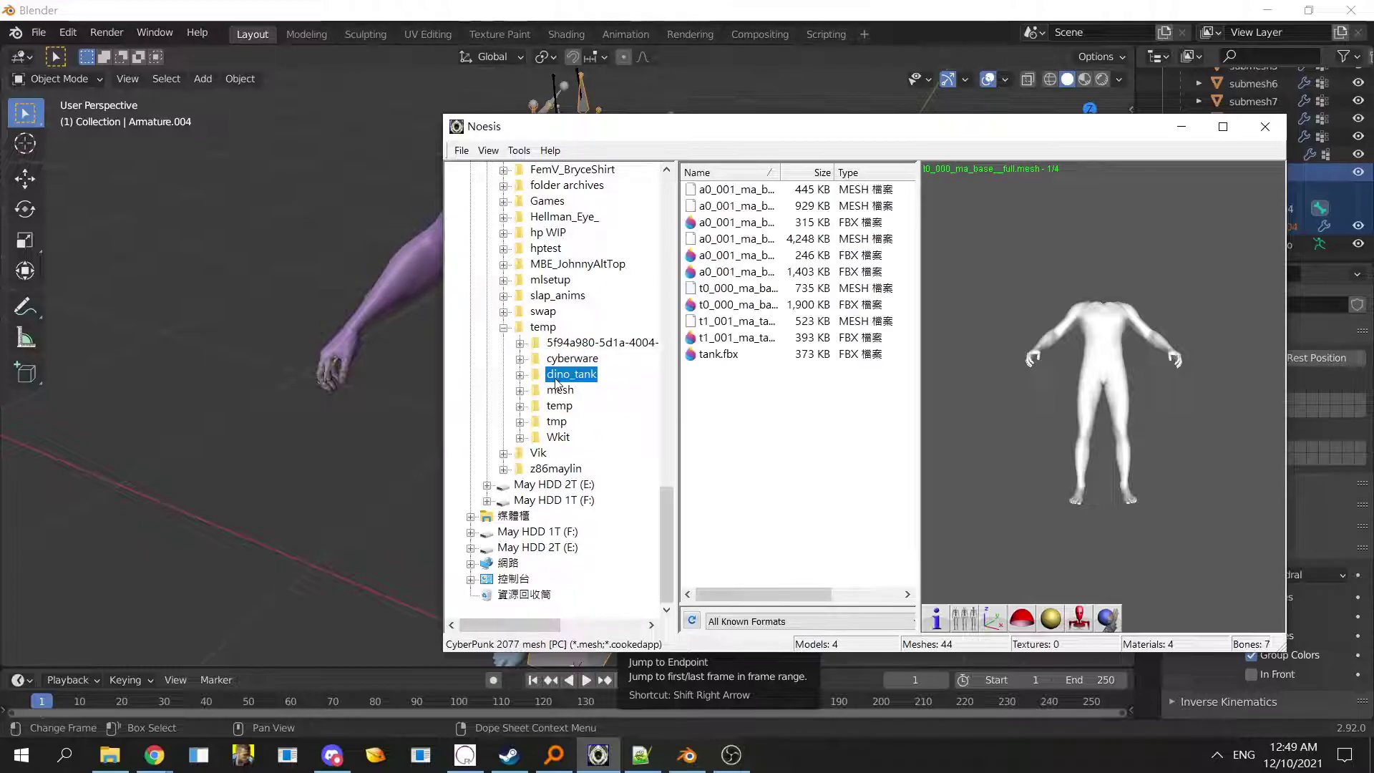
left_click(733, 358)
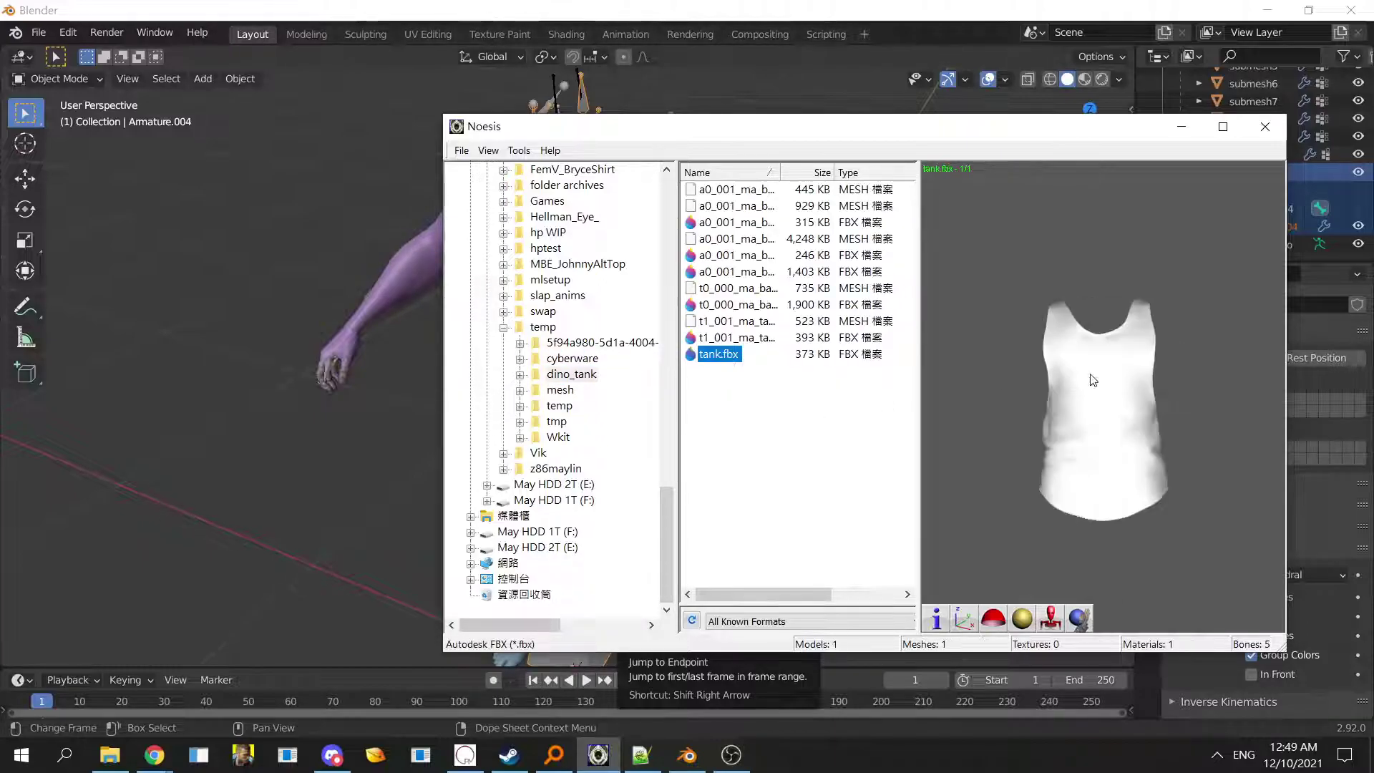
- Check the skeleton of tank.fbx by drawing it over the previewed mesh, and hide it again
scroll(1073, 383, "up", 3)
scroll(1059, 400, "down", 3)
left_click_drag(1073, 430, 1102, 401)
key("F6")
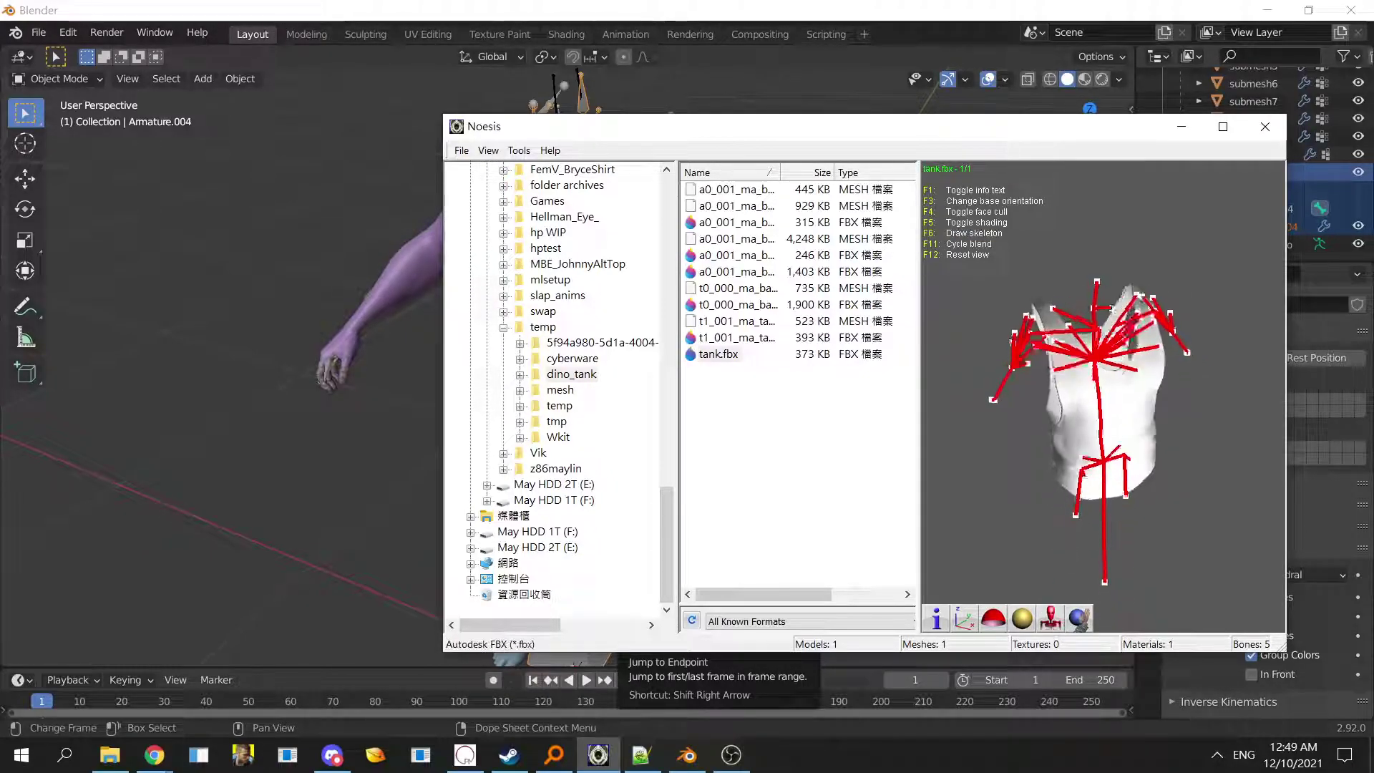
key("F6")
- Examine the previewed tank top from several angles, toggling face culling to check its inner and outer surfaces
left_click_drag(1102, 357, 1095, 422)
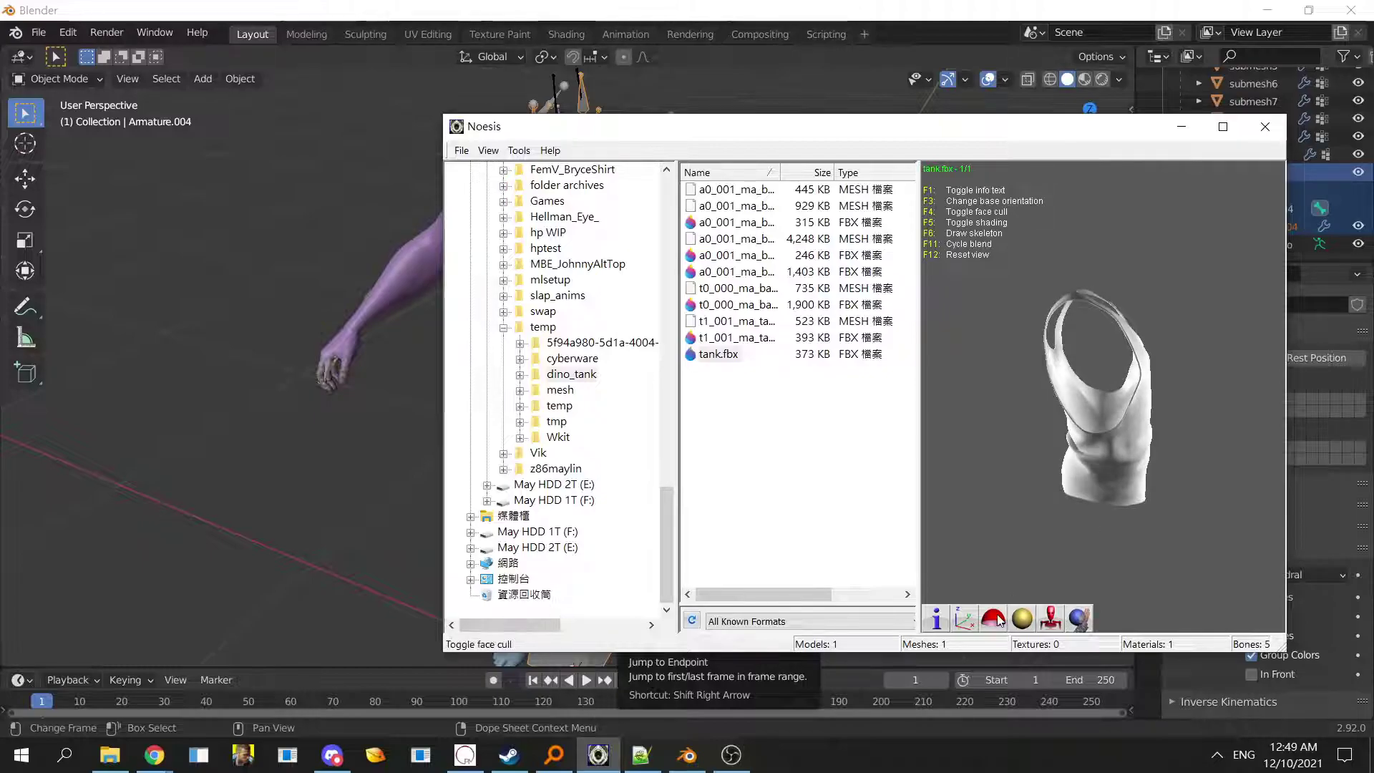
left_click_drag(1105, 517, 1114, 526)
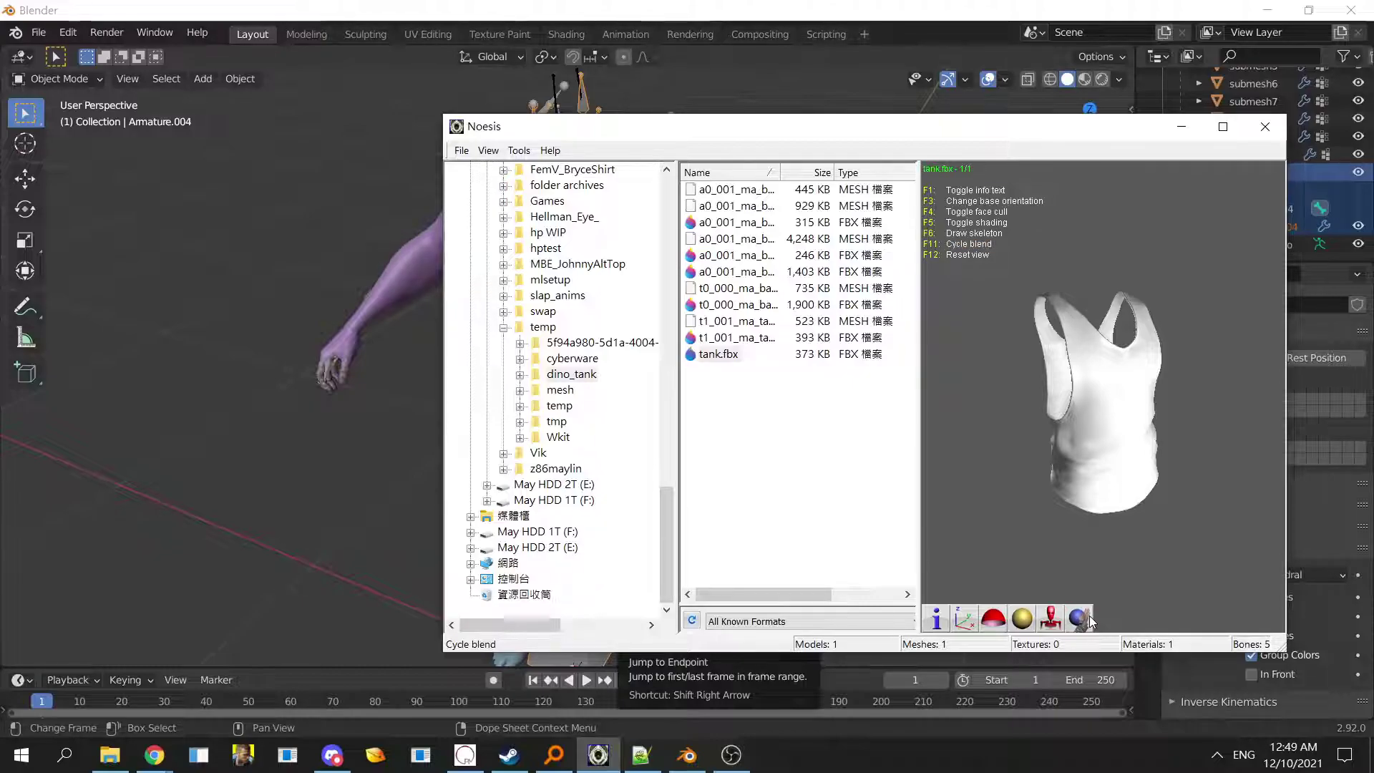
left_click_drag(1125, 544, 1076, 561)
mouse_move(1084, 458)
left_mouse_down()
mouse_move(1088, 544)
mouse_move(1098, 458)
left_mouse_up()
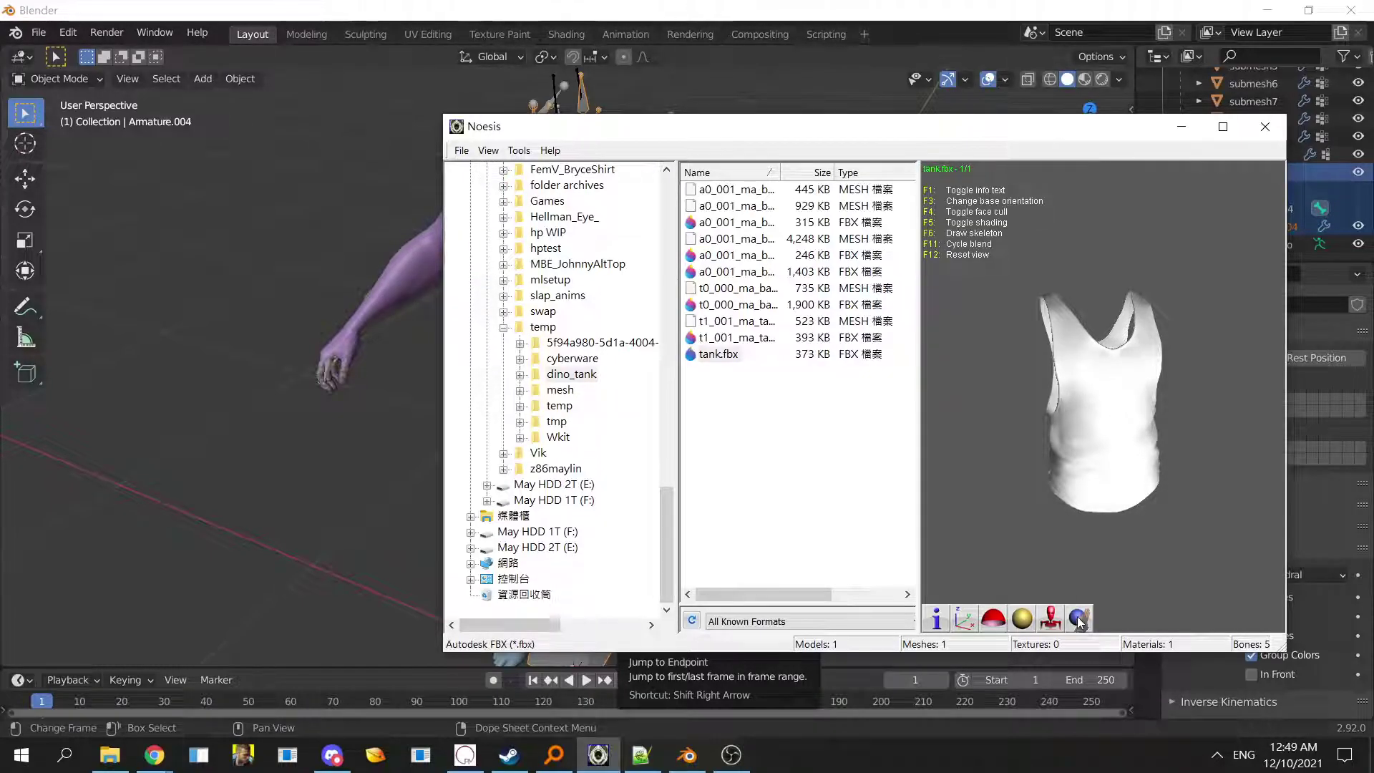
left_click(992, 624)
left_click_drag(1096, 470, 1096, 526)
left_click_drag(1117, 407, 1095, 404)
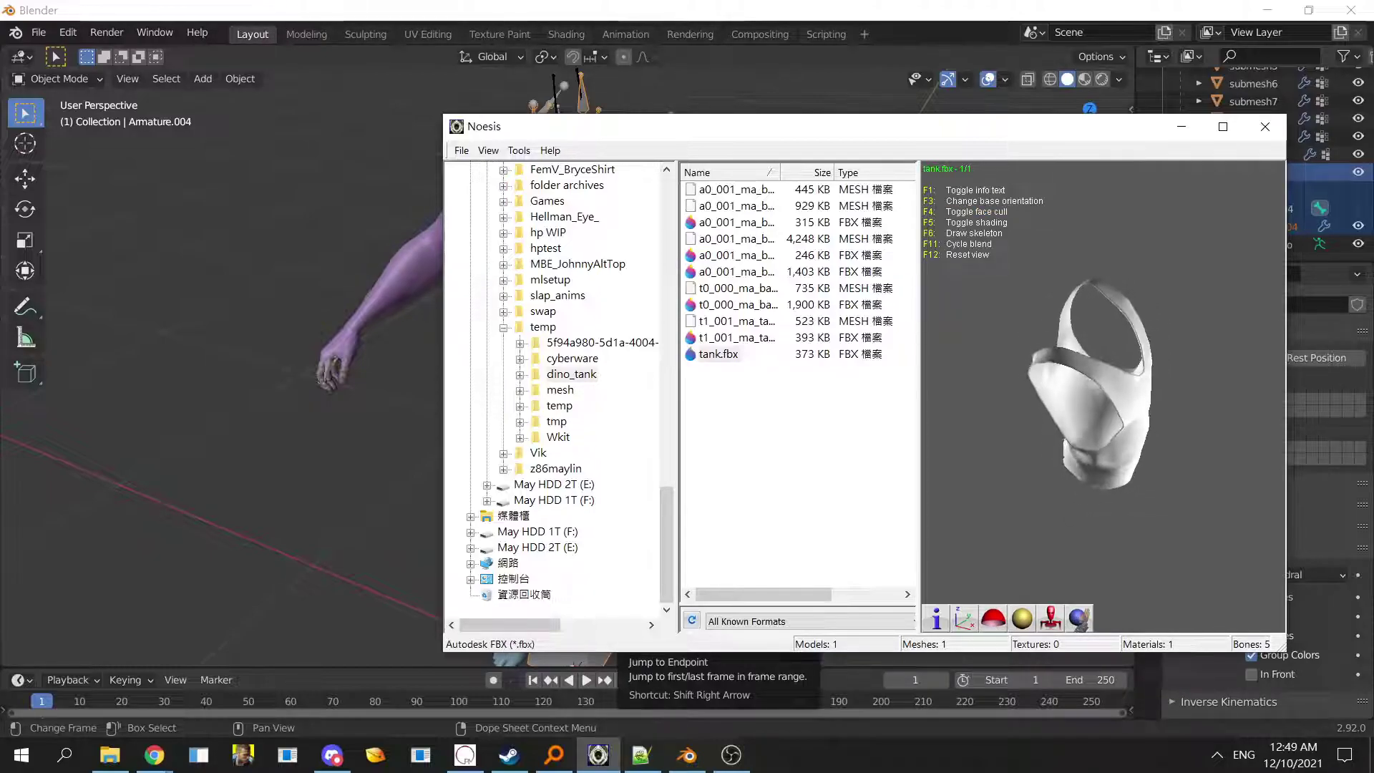
- Switch back to Blender and examine the tank top on the body from the opposite side
left_click_drag(899, 130, 747, 159)
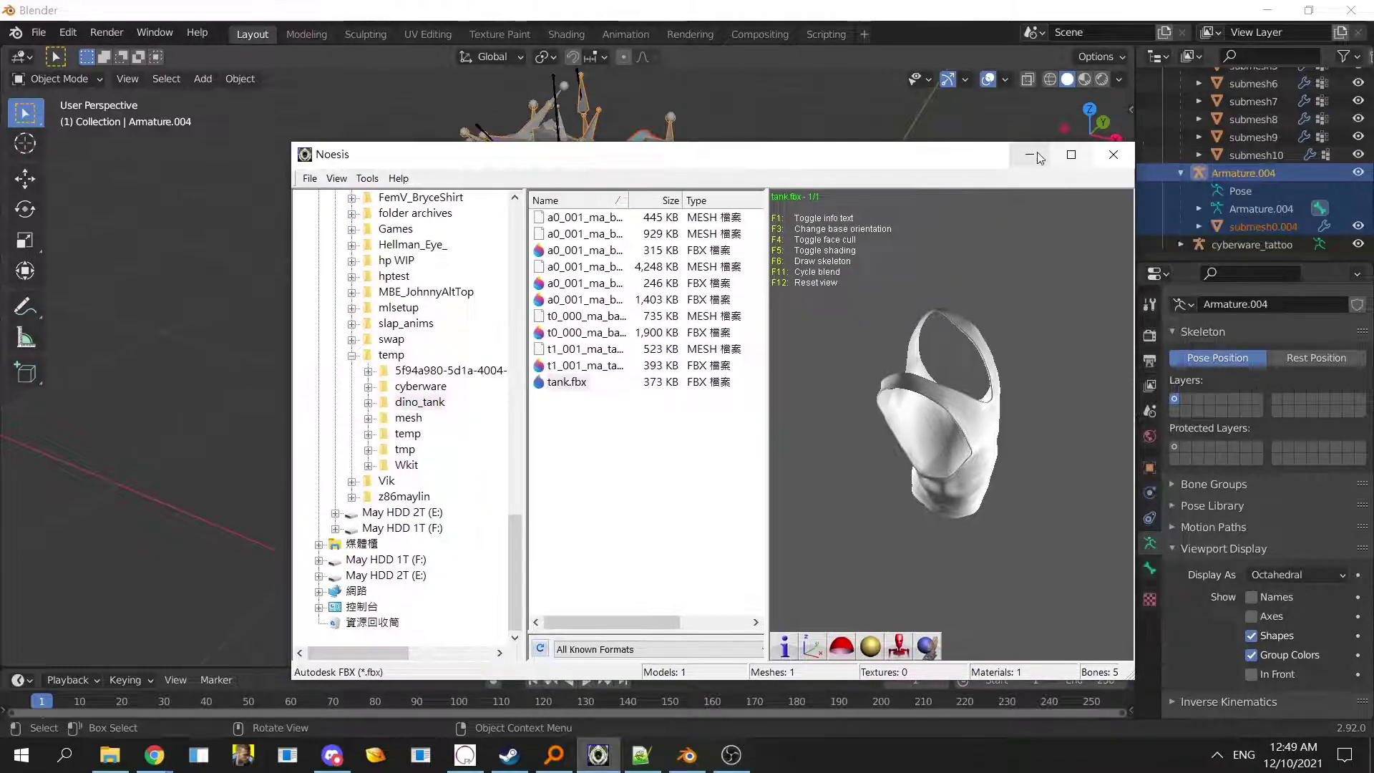
key("alt+Tab")
middle_click_drag(654, 285, 810, 279)
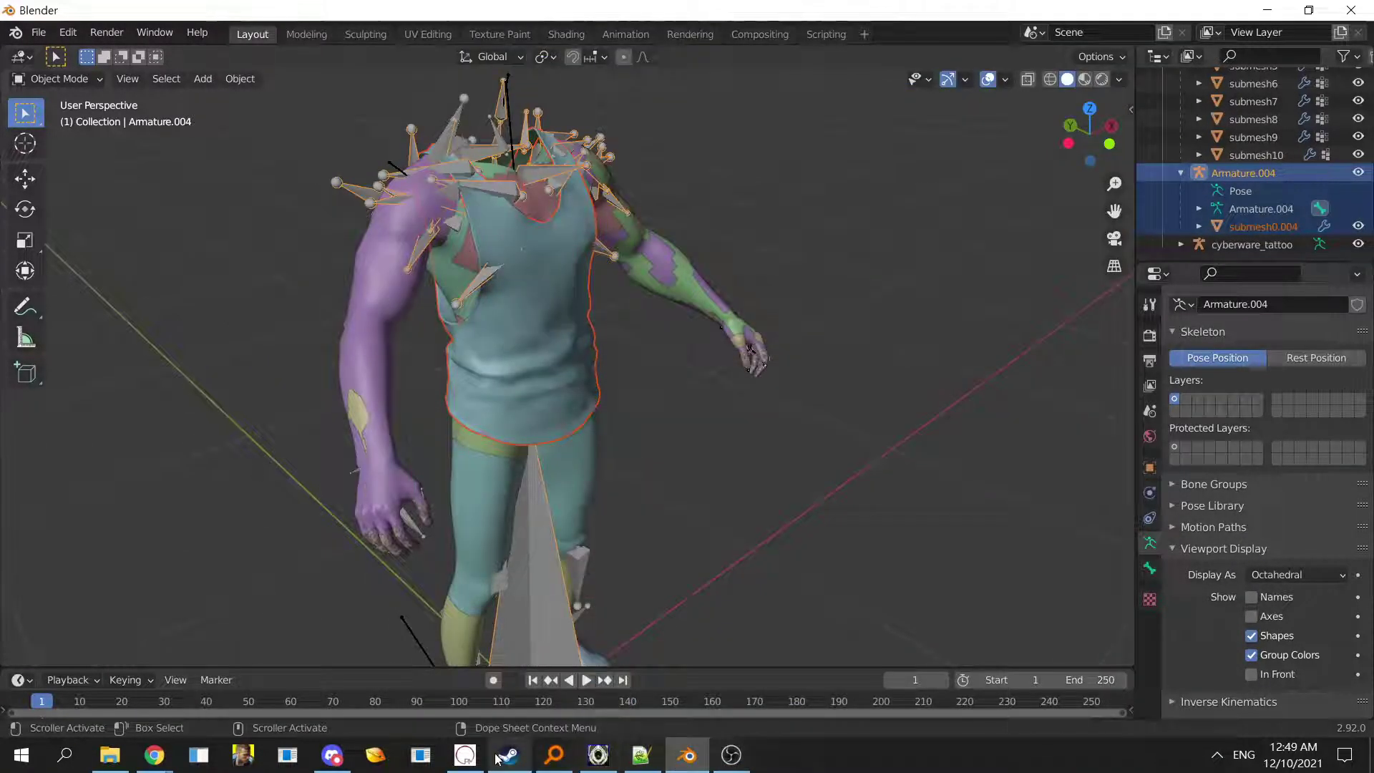
- Switch to Noesis and examine the front of the previewed tank.fbx top
left_click(598, 755)
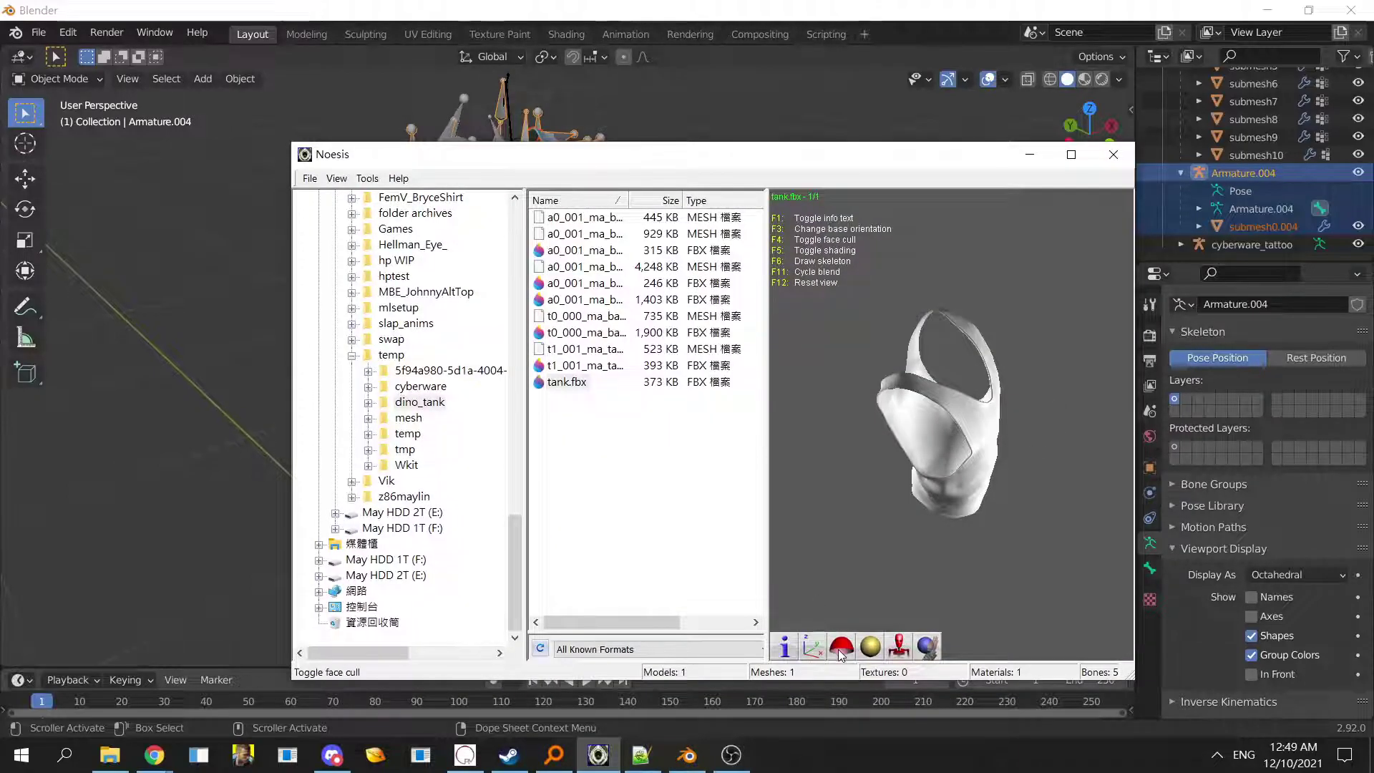
left_click_drag(880, 458, 954, 439)
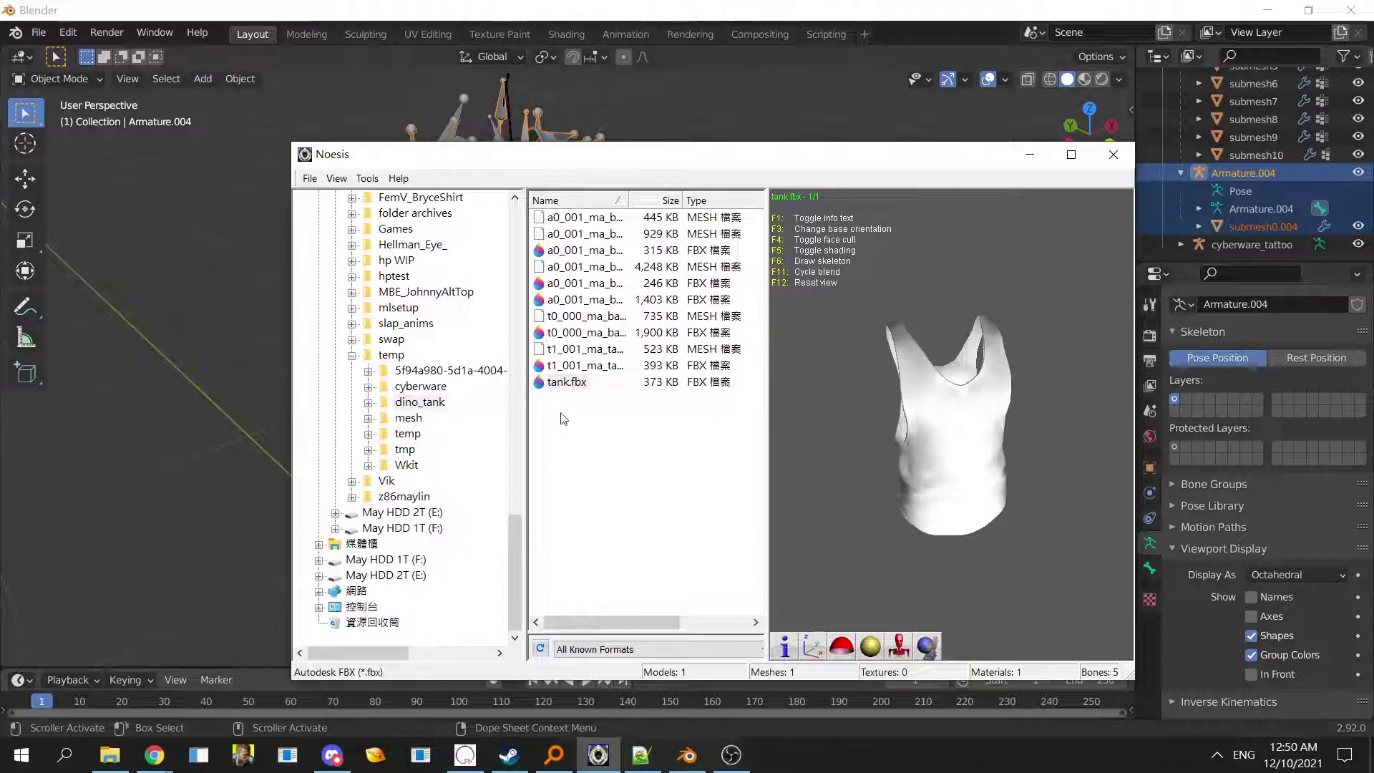
left_click(570, 384)
right_click(567, 387)
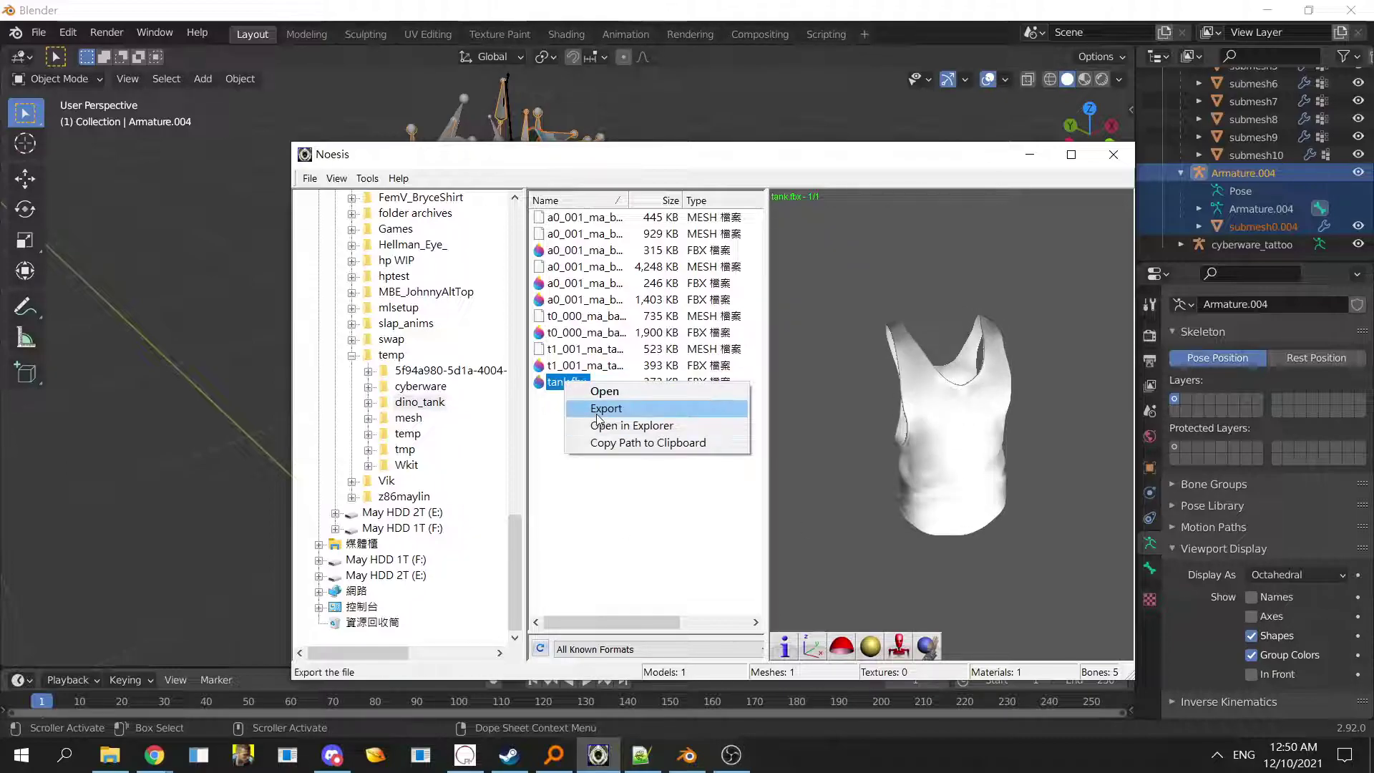
left_click(601, 406)
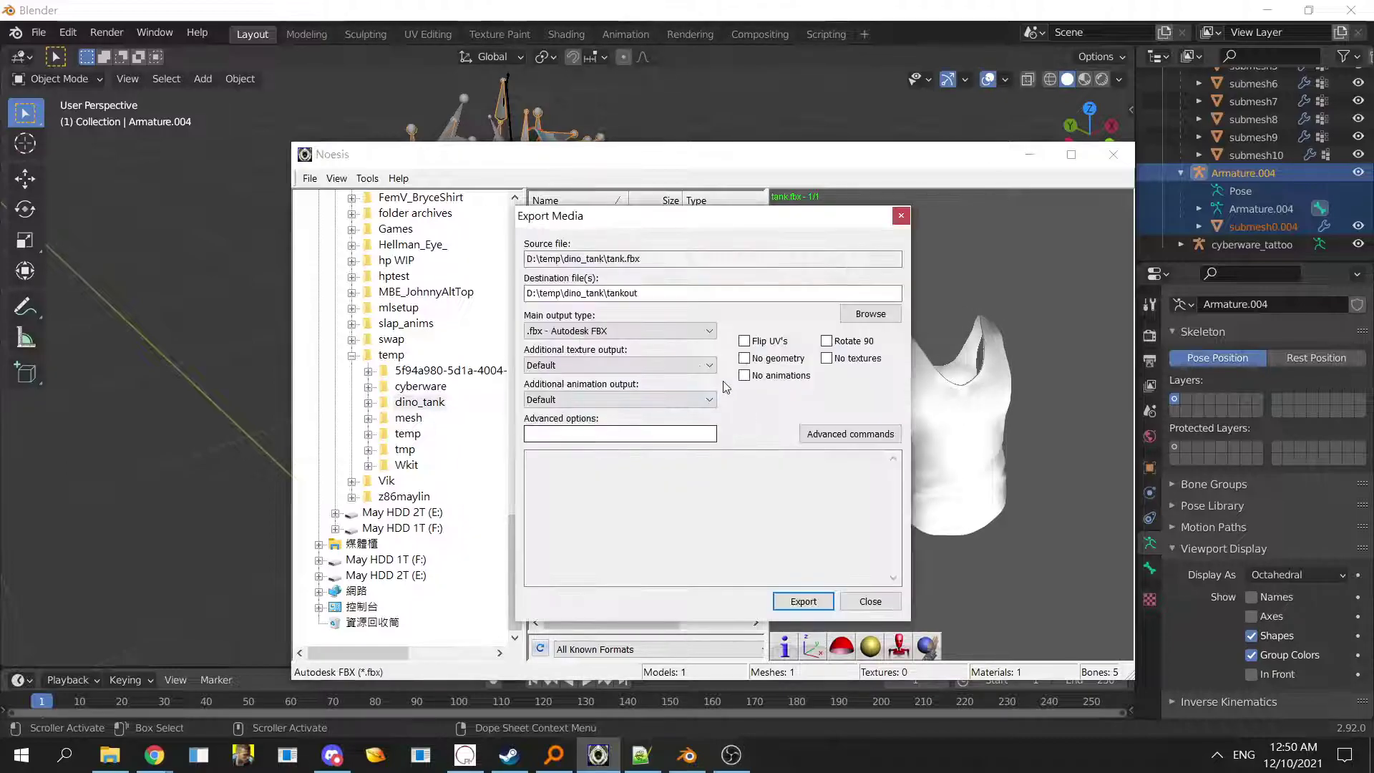
left_click(900, 215)
- Export tank.fbx from Noesis in the .mesh - CyberPunk 2077 mesh [PC] format, keeping the tankout destination in dino_tank
right_click(577, 382)
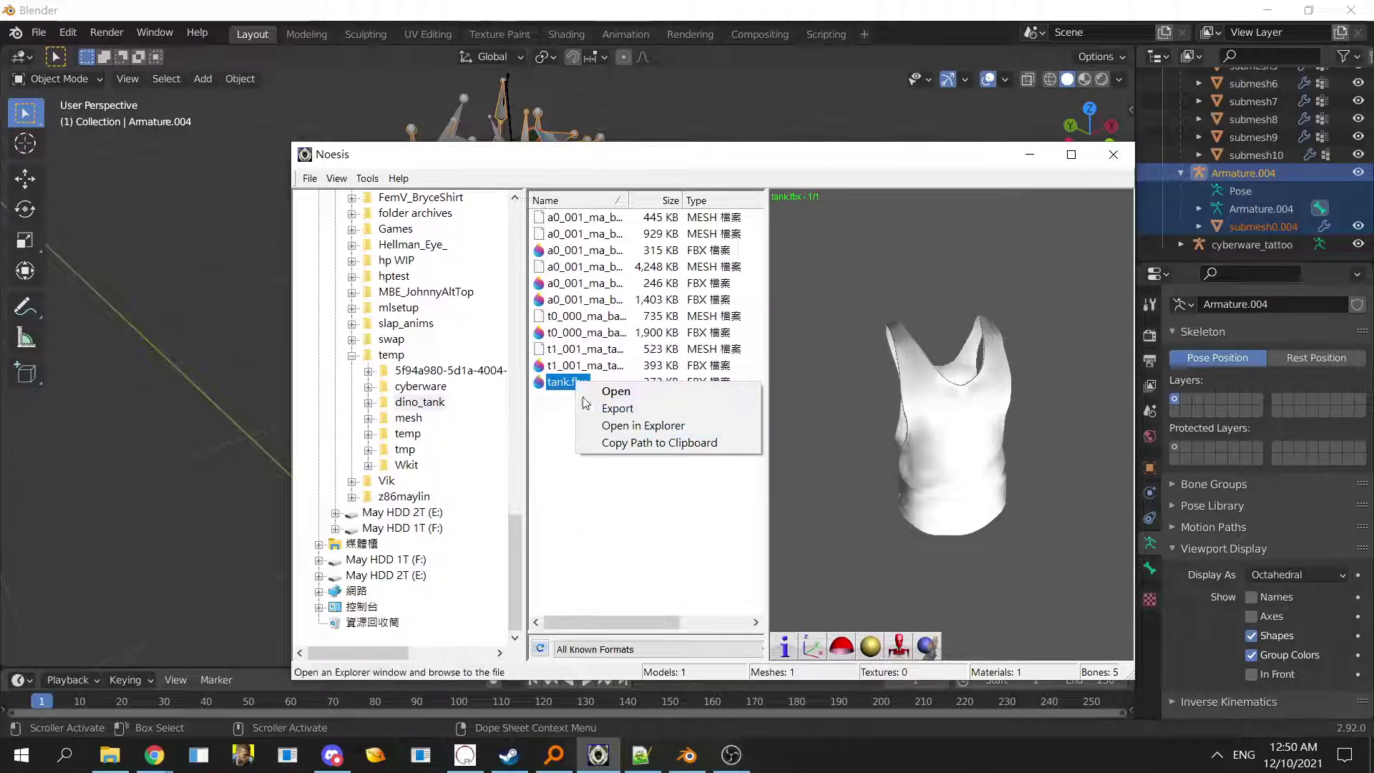
left_click(612, 407)
left_click(606, 331)
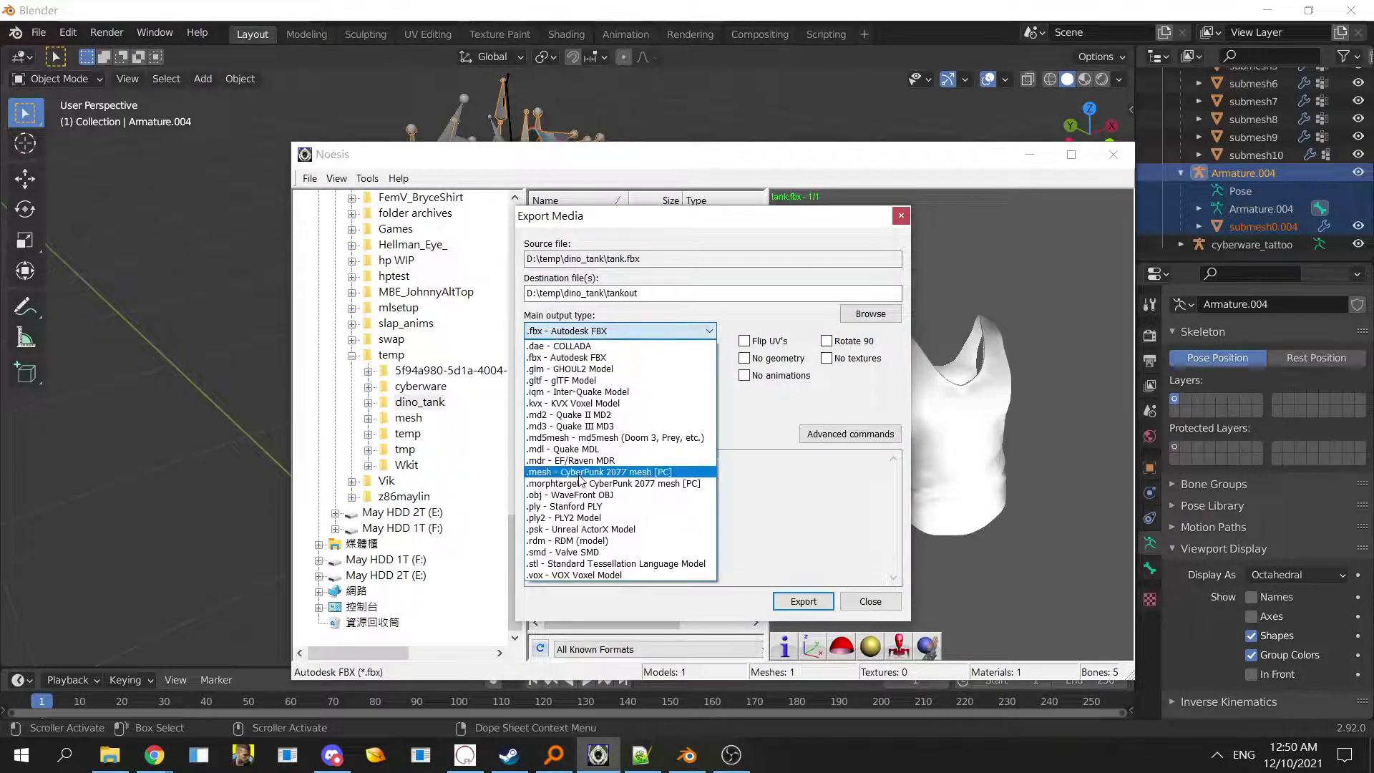
left_click(576, 452)
left_click(802, 601)
- Supply t1_001_ma_tank__dino.mesh from D:\temp\dino_tank as the original mesh for the export and let it run
left_click(534, 398)
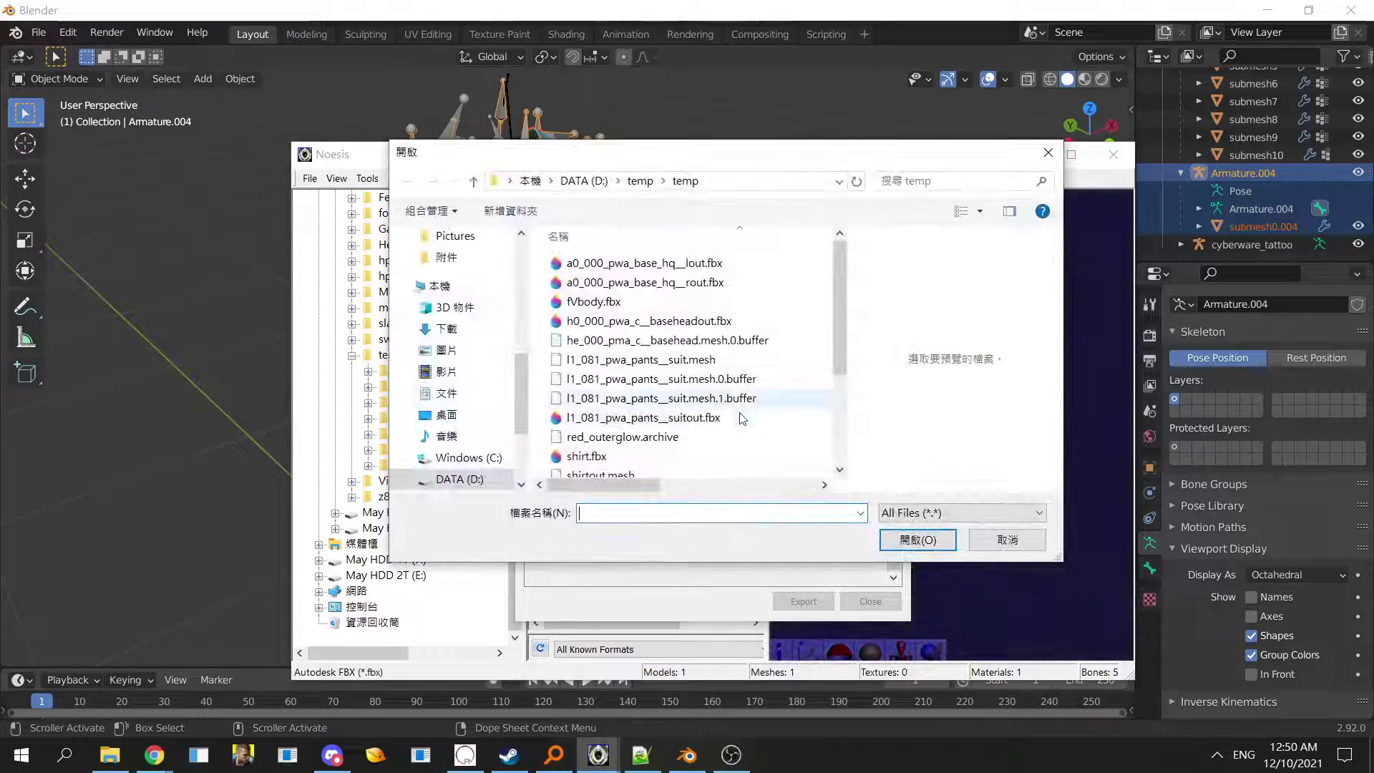
left_click(641, 182)
double_click(611, 308)
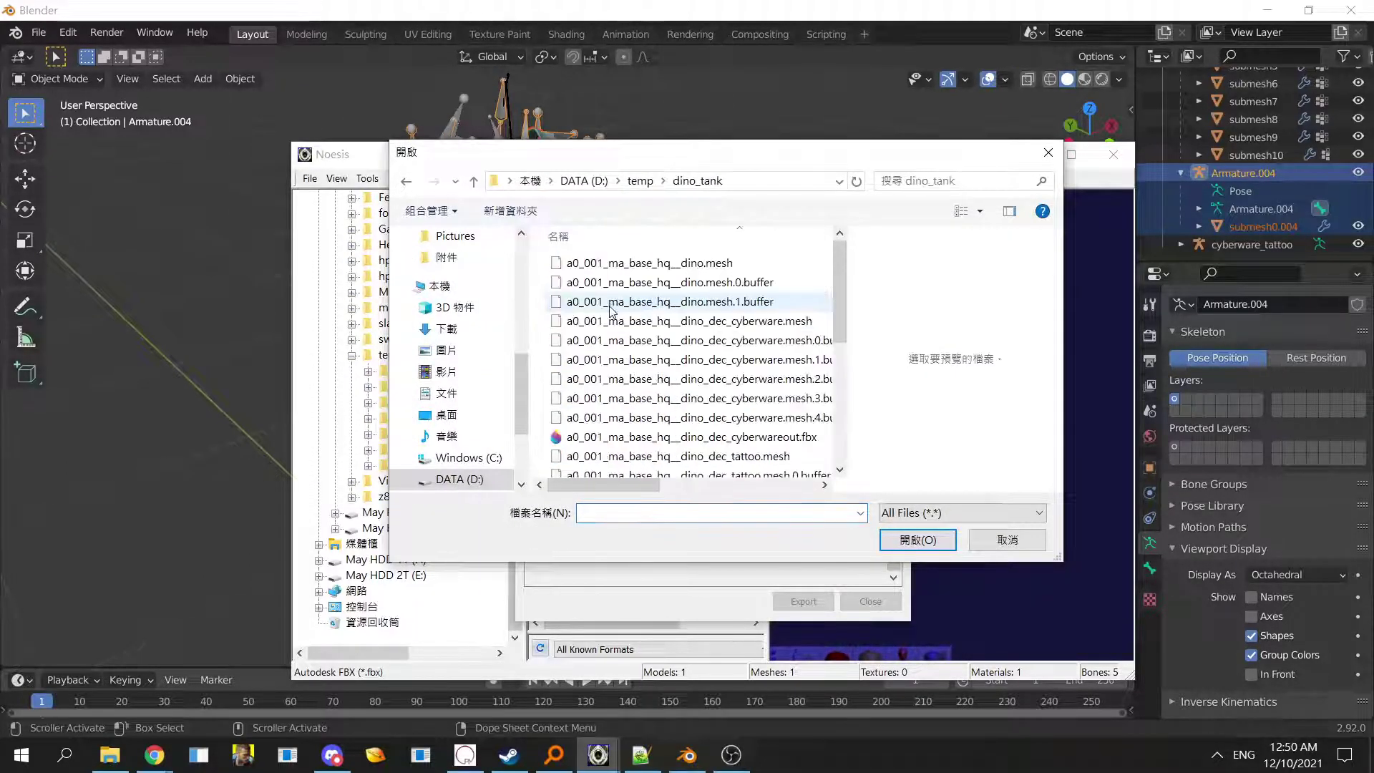
scroll(784, 427, "down", 5)
scroll(784, 427, "down", 1)
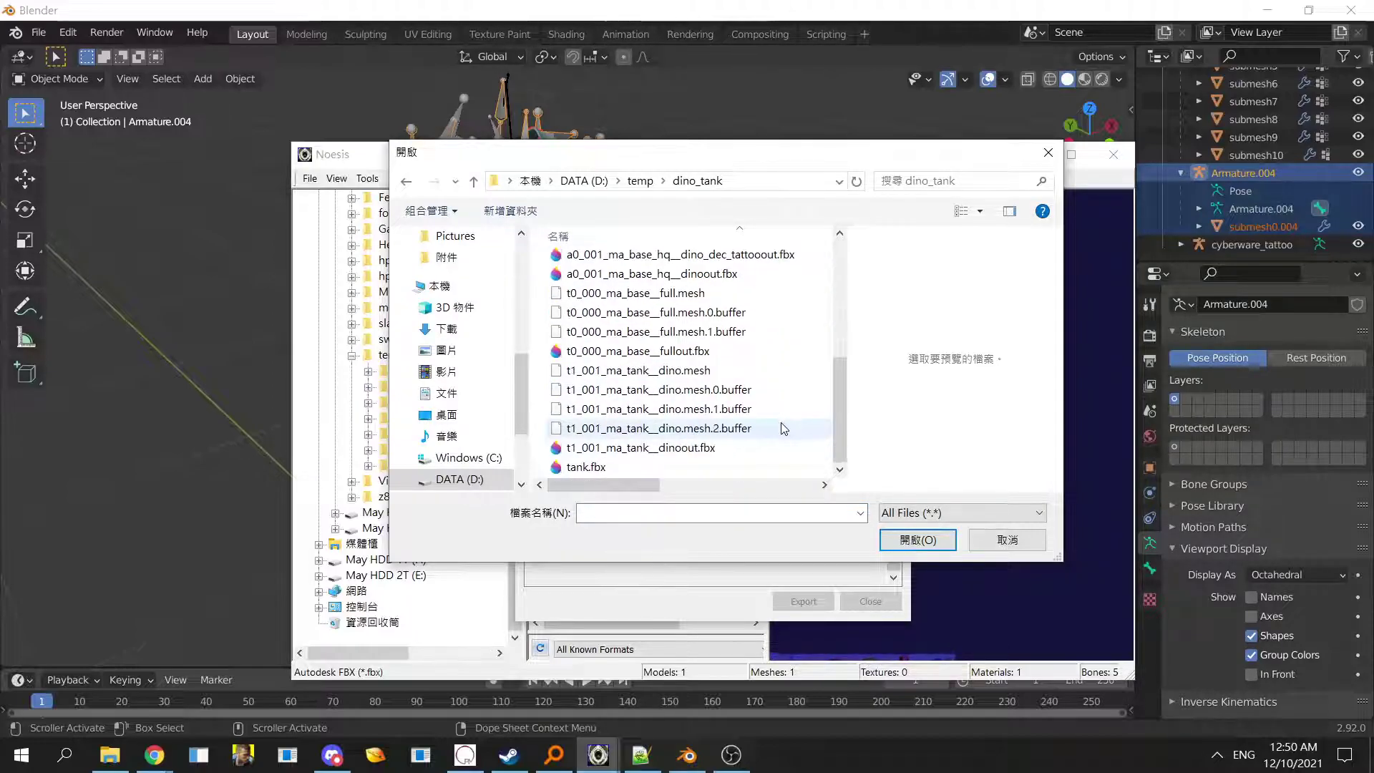
left_click(738, 372)
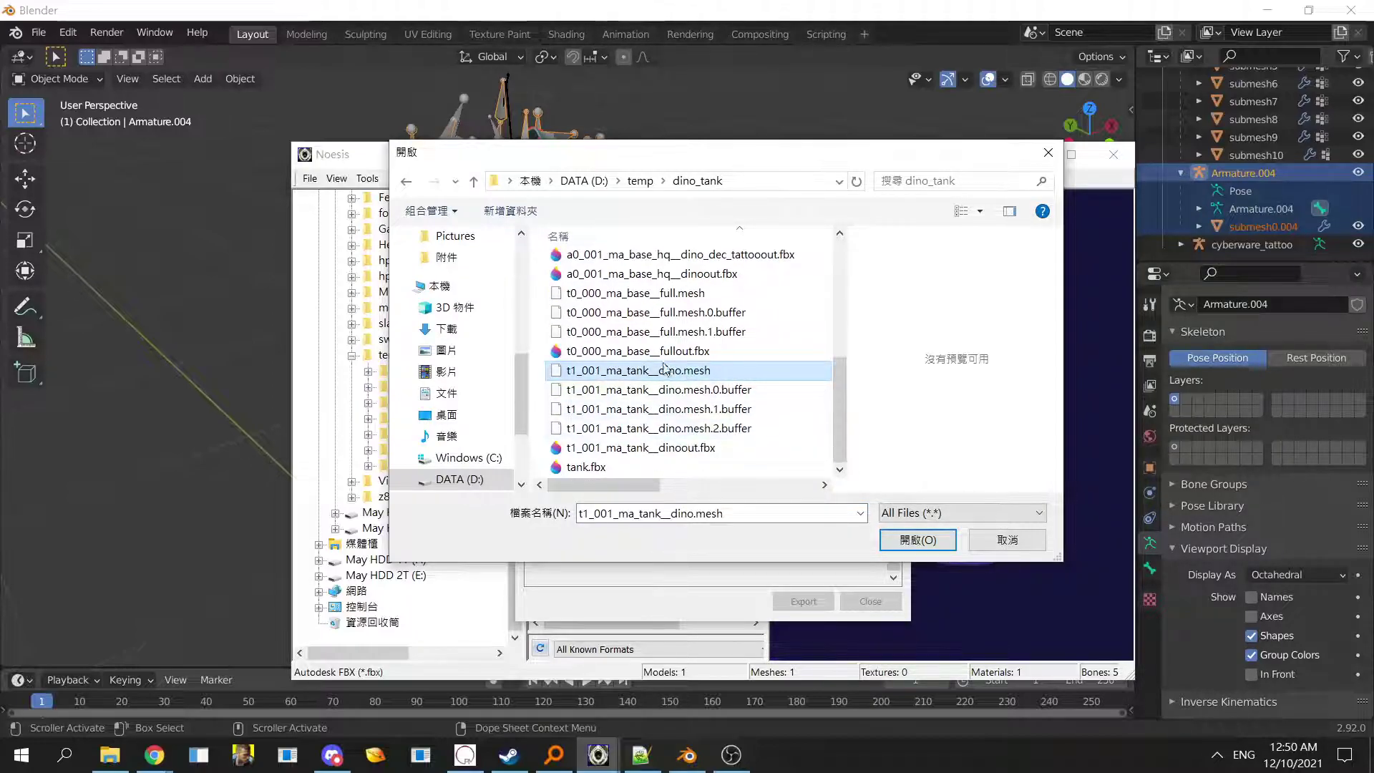
double_click(707, 370)
left_click(774, 401)
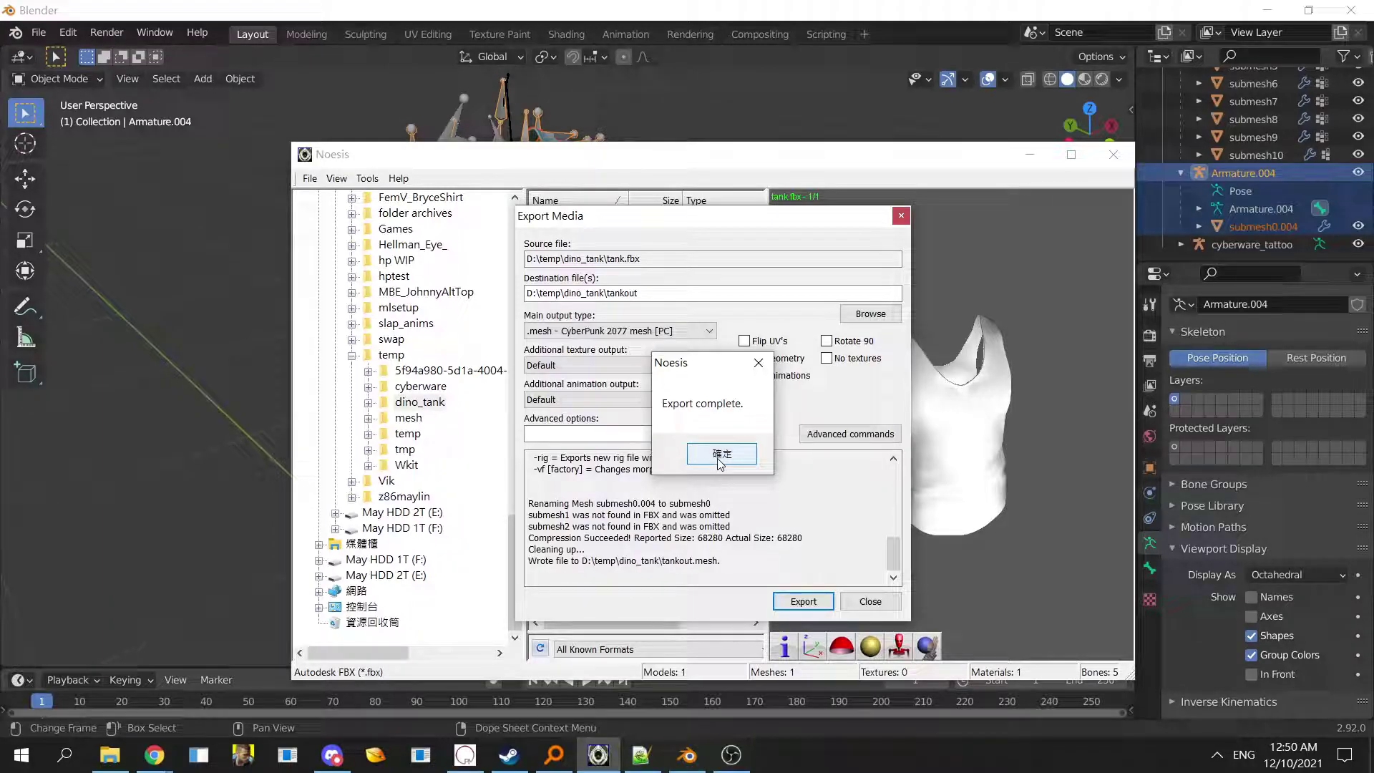
left_click(720, 462)
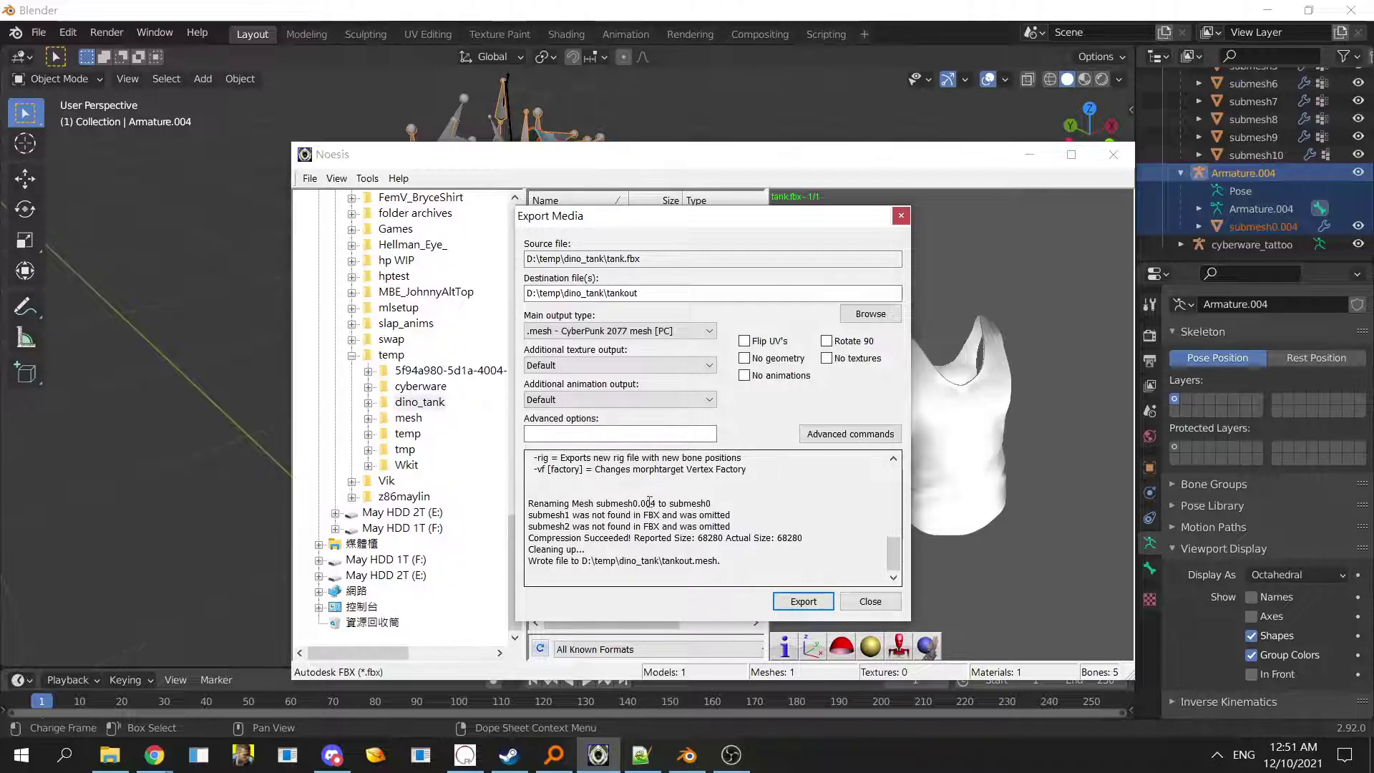
- Switch to Blender and try deleting submesh3, submesh4 and submesh5 under Armature.003
left_click(995, 122)
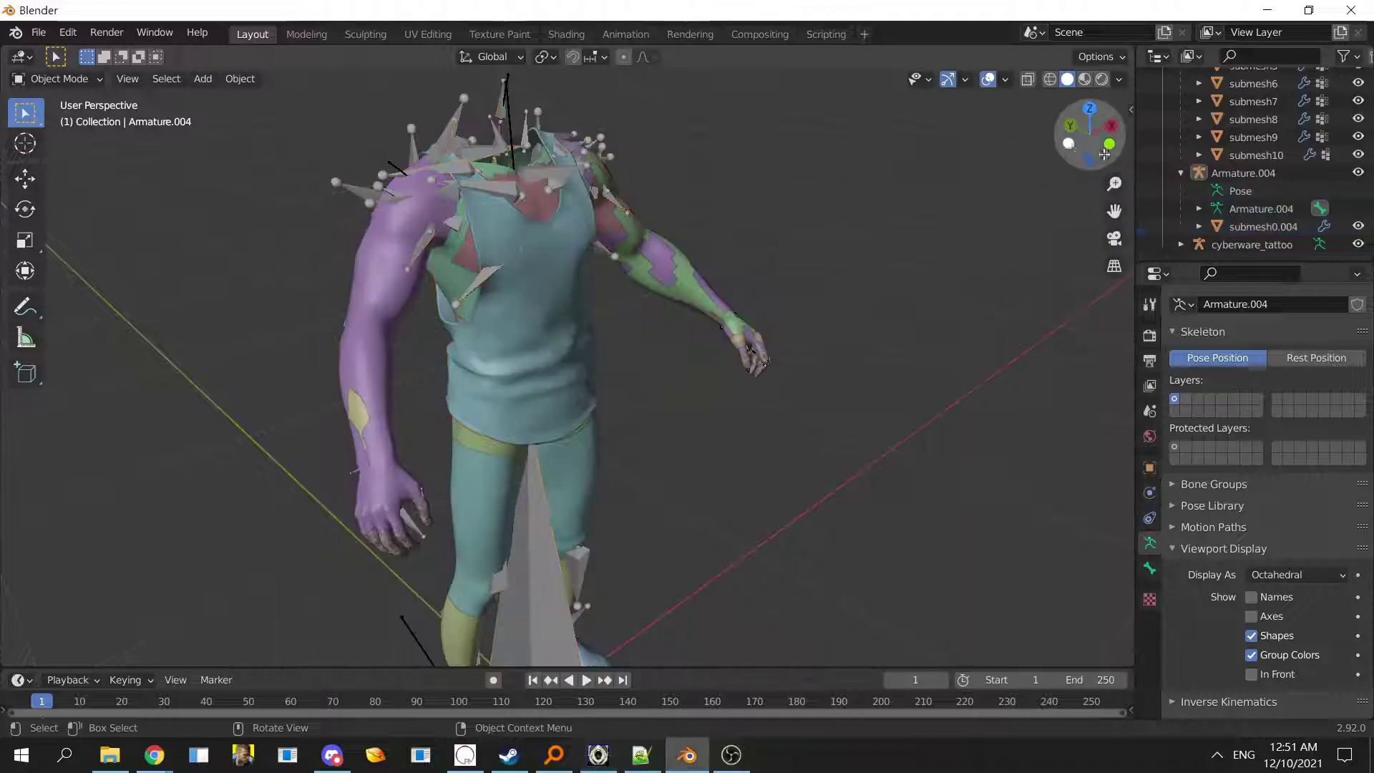
scroll(1257, 215, "up", 3)
left_click(1256, 240)
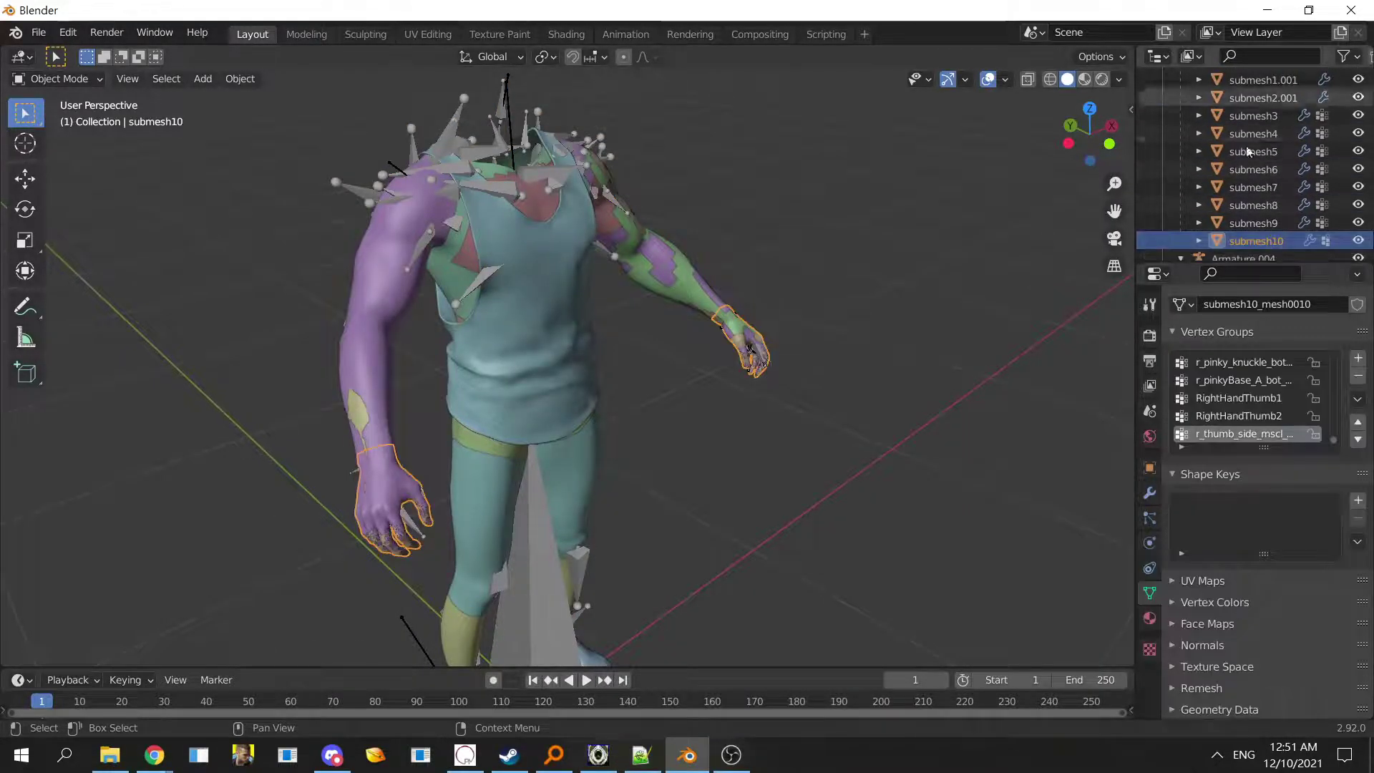
scroll(1281, 196, "up", 3)
scroll(1270, 215, "up", 2)
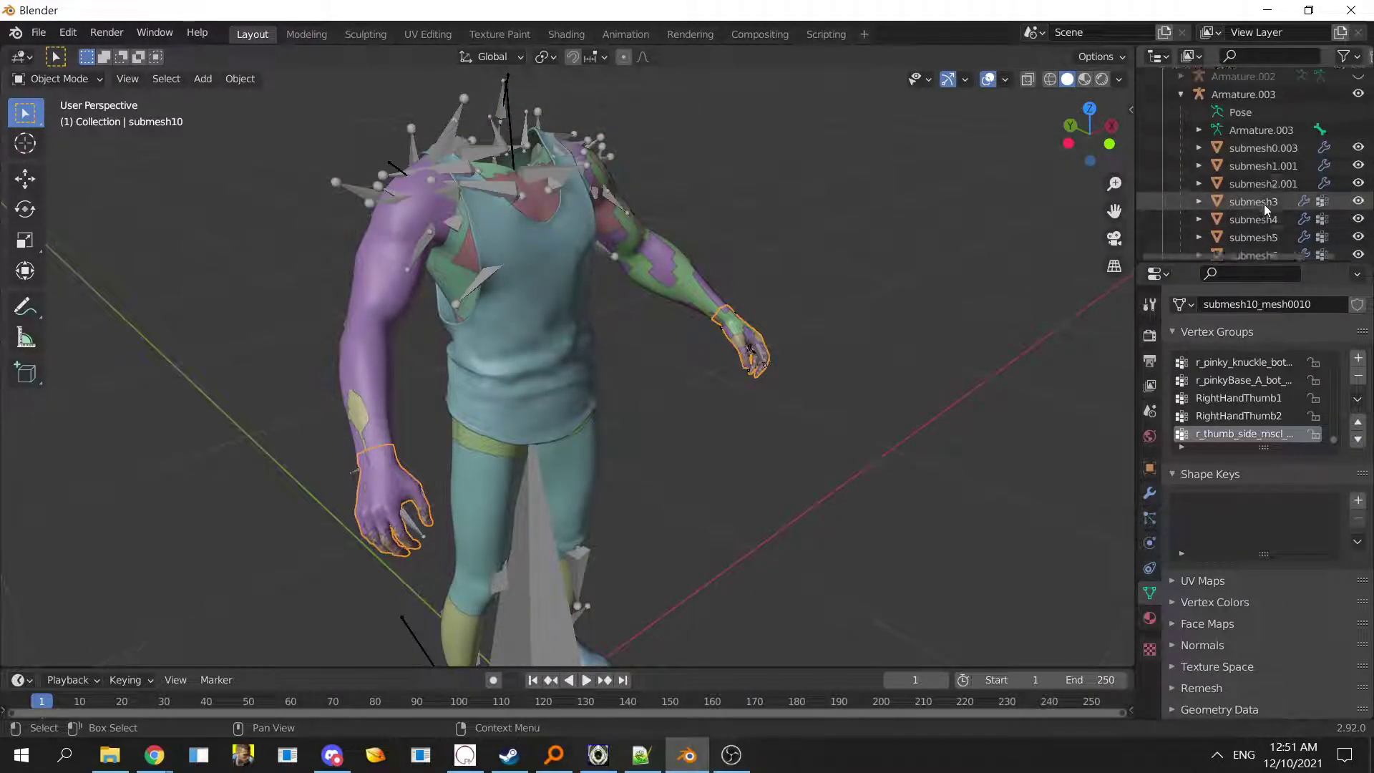
middle_click_drag(672, 400, 608, 372)
left_click(1272, 201)
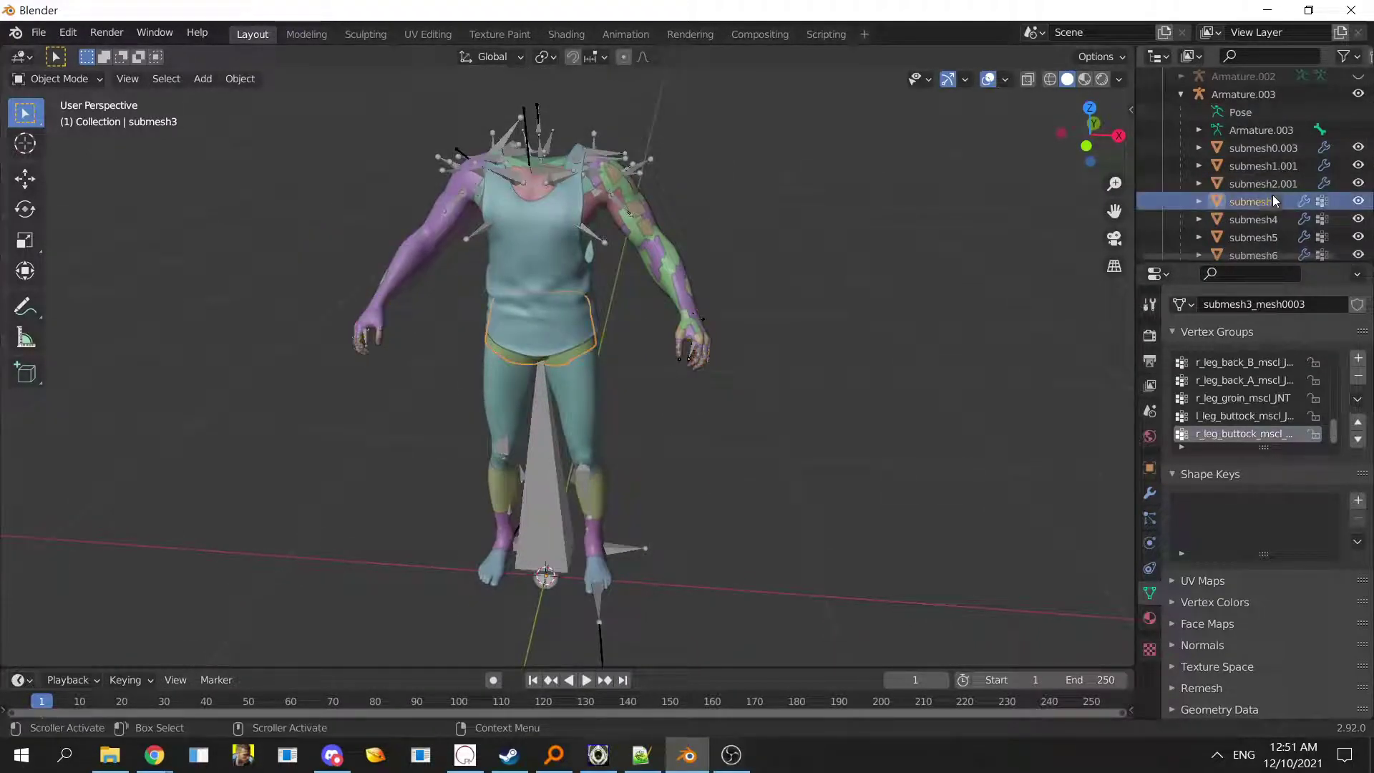
left_click(1273, 238, "shift")
key("x")
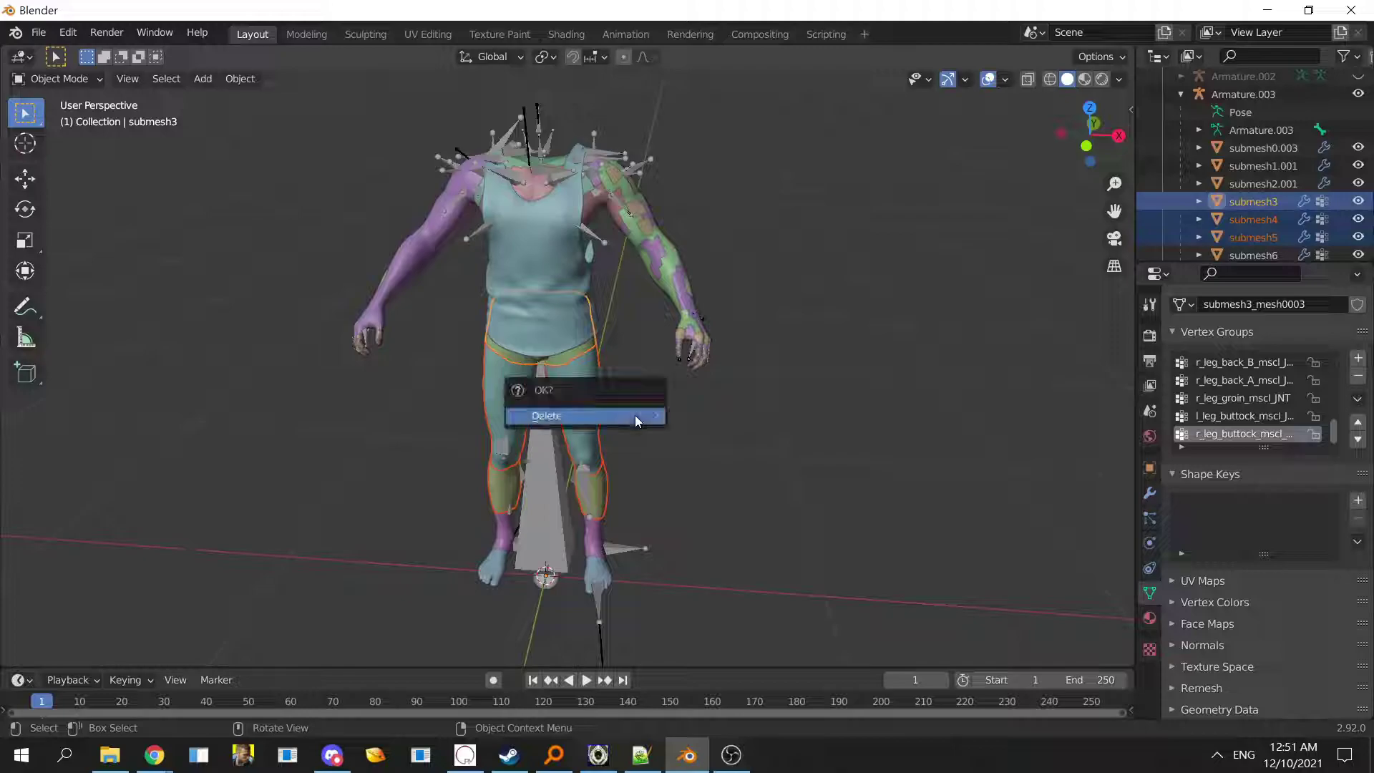
left_click(634, 415)
- Look over the body without the deleted leg submeshes, and undo the deletion
middle_click_drag(634, 415, 631, 452)
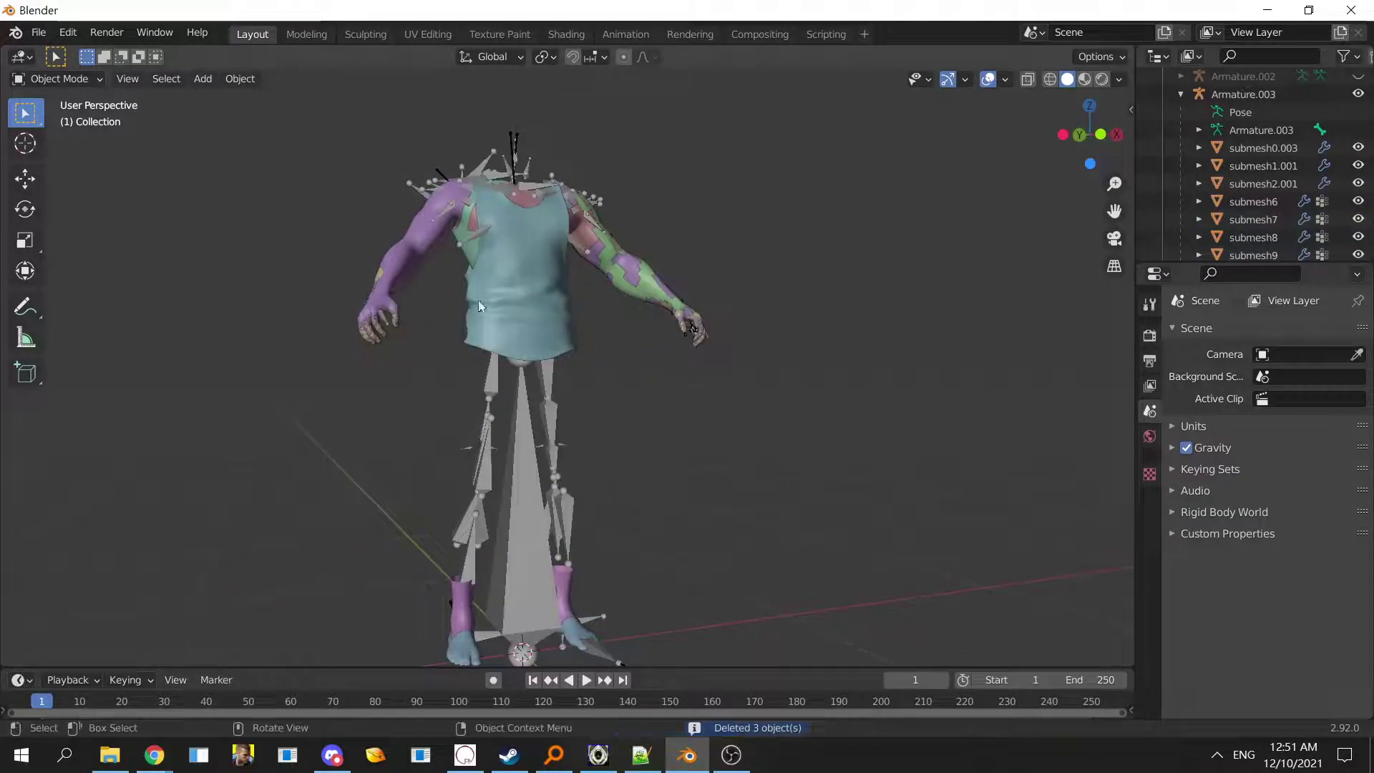
middle_click_drag(634, 524, 563, 384)
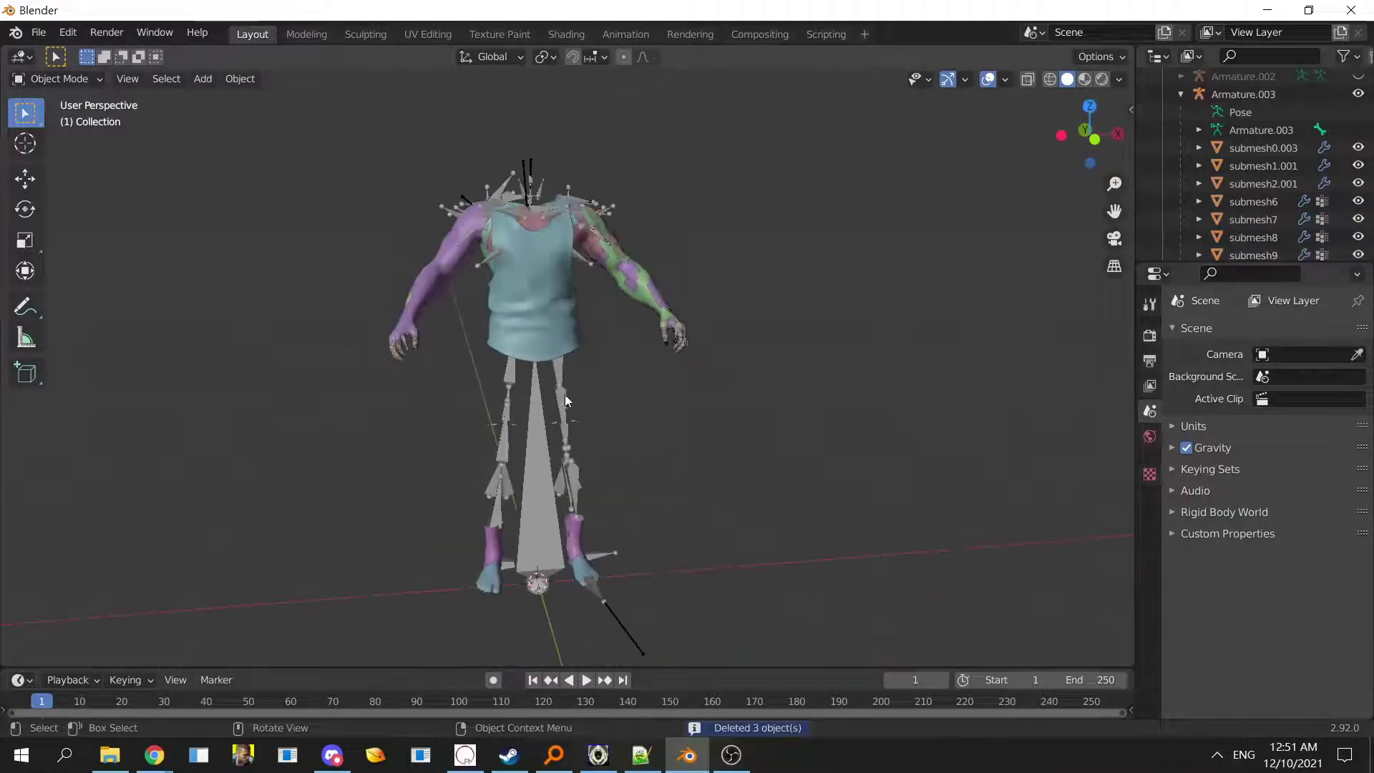
key("ctrl+z")
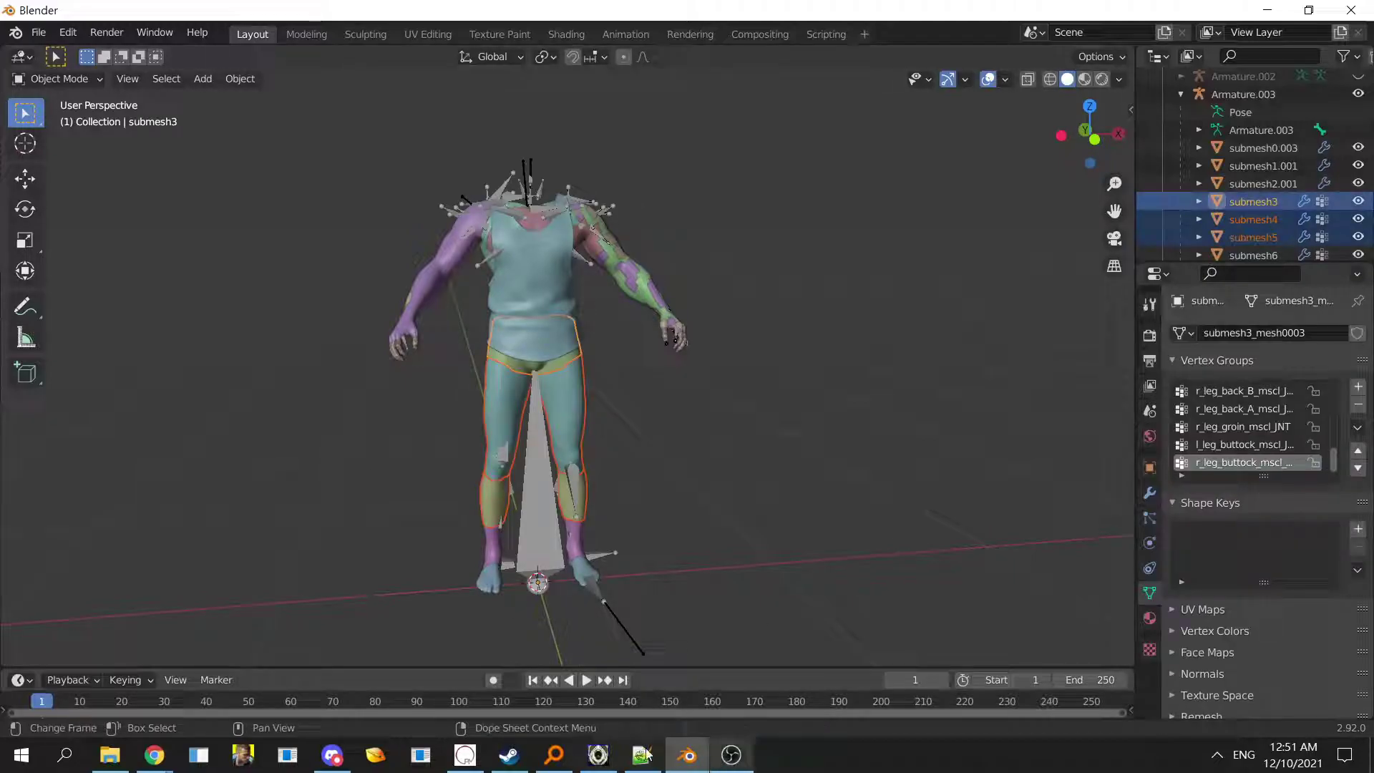
- Close the Export Media dialog in Noesis and look for tankout.mesh in the dino_tank folder in File Explorer
left_click(598, 755)
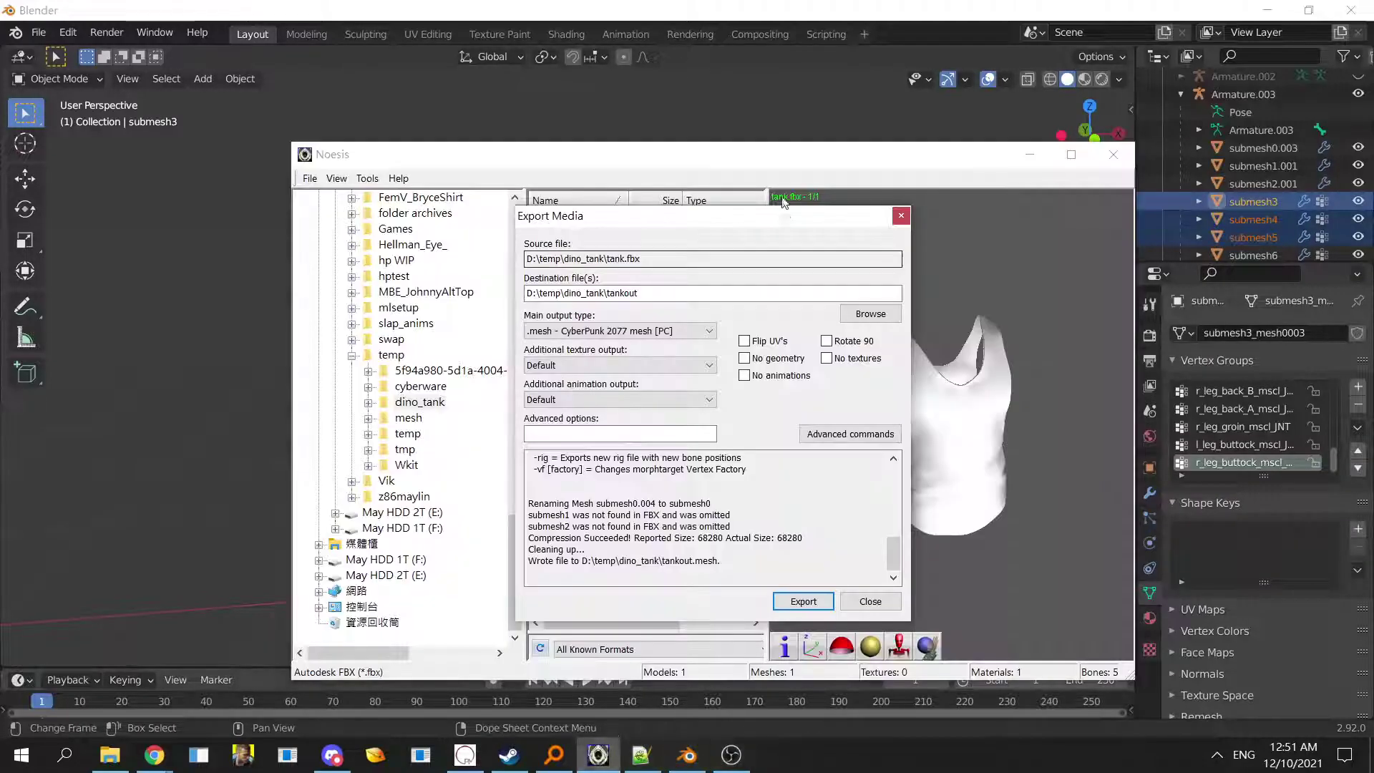
left_click(866, 601)
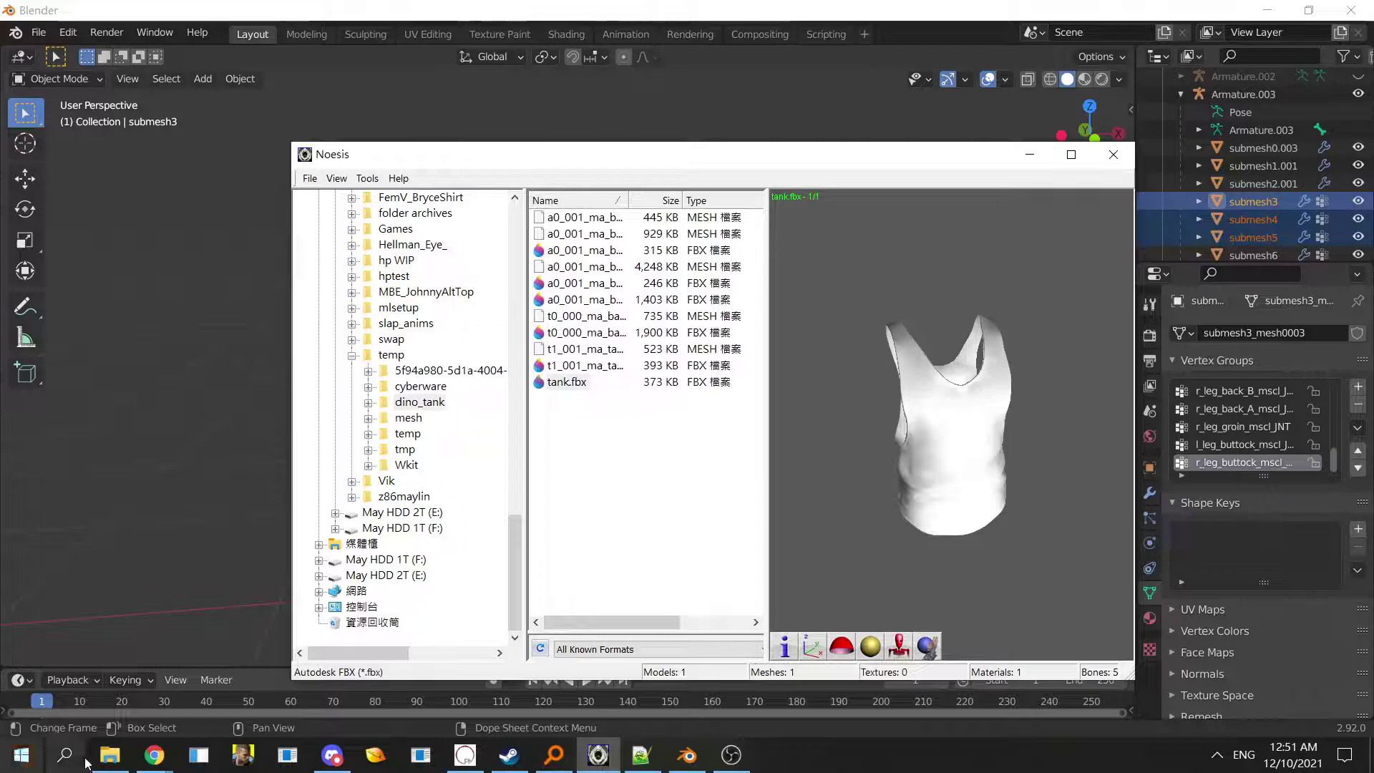
left_click(109, 755)
scroll(458, 591, "down", 1)
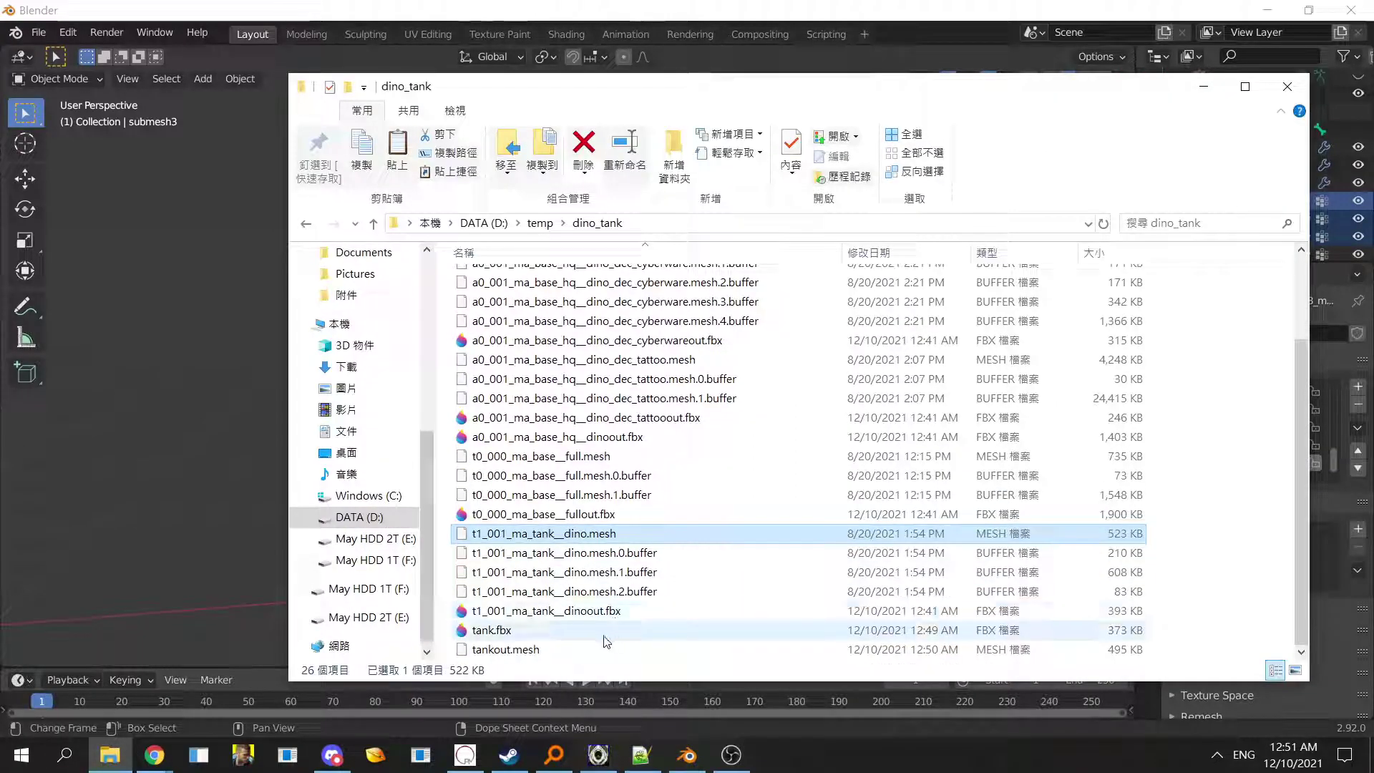
right_click(448, 583)
- Switch back to Noesis, reload the dino_tank folder and preview the exported tankout.mesh
left_click(598, 755)
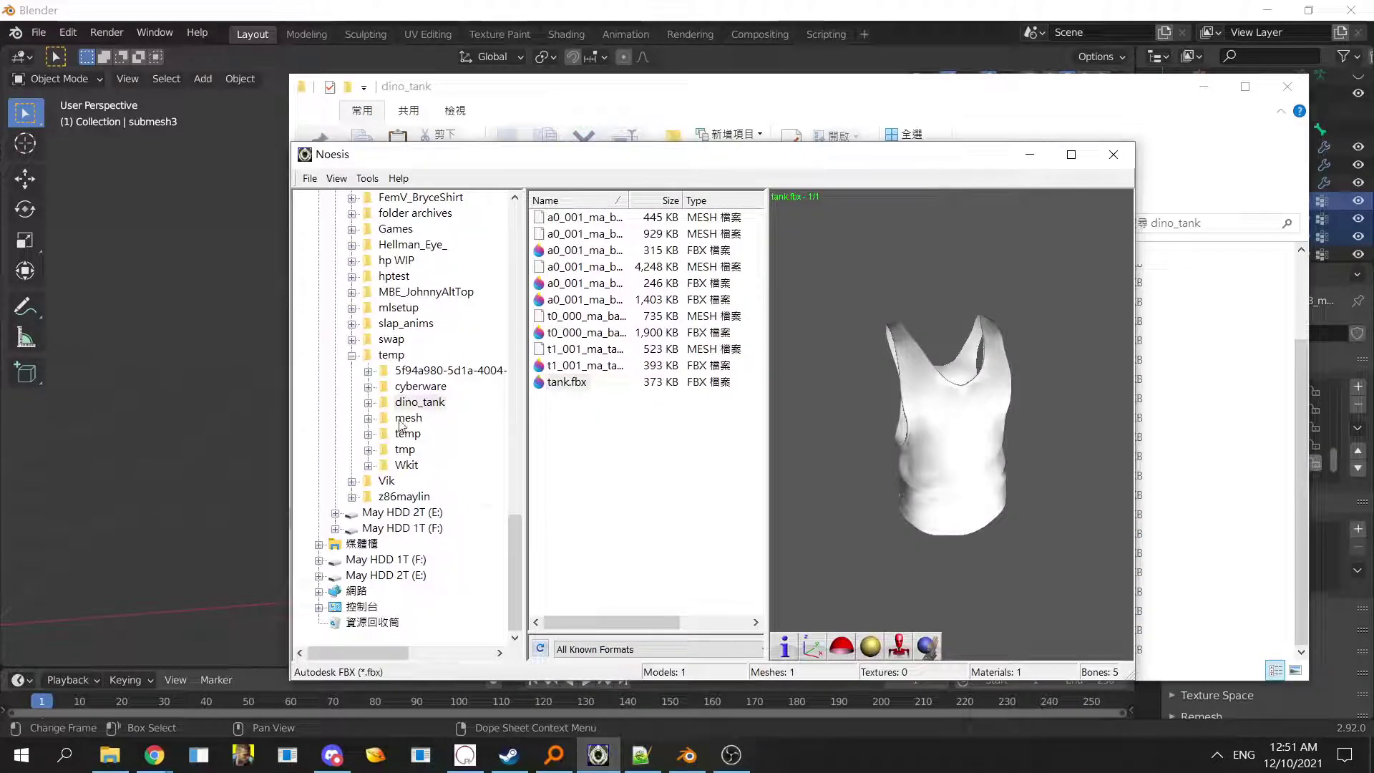
left_click(418, 401)
left_click(581, 398)
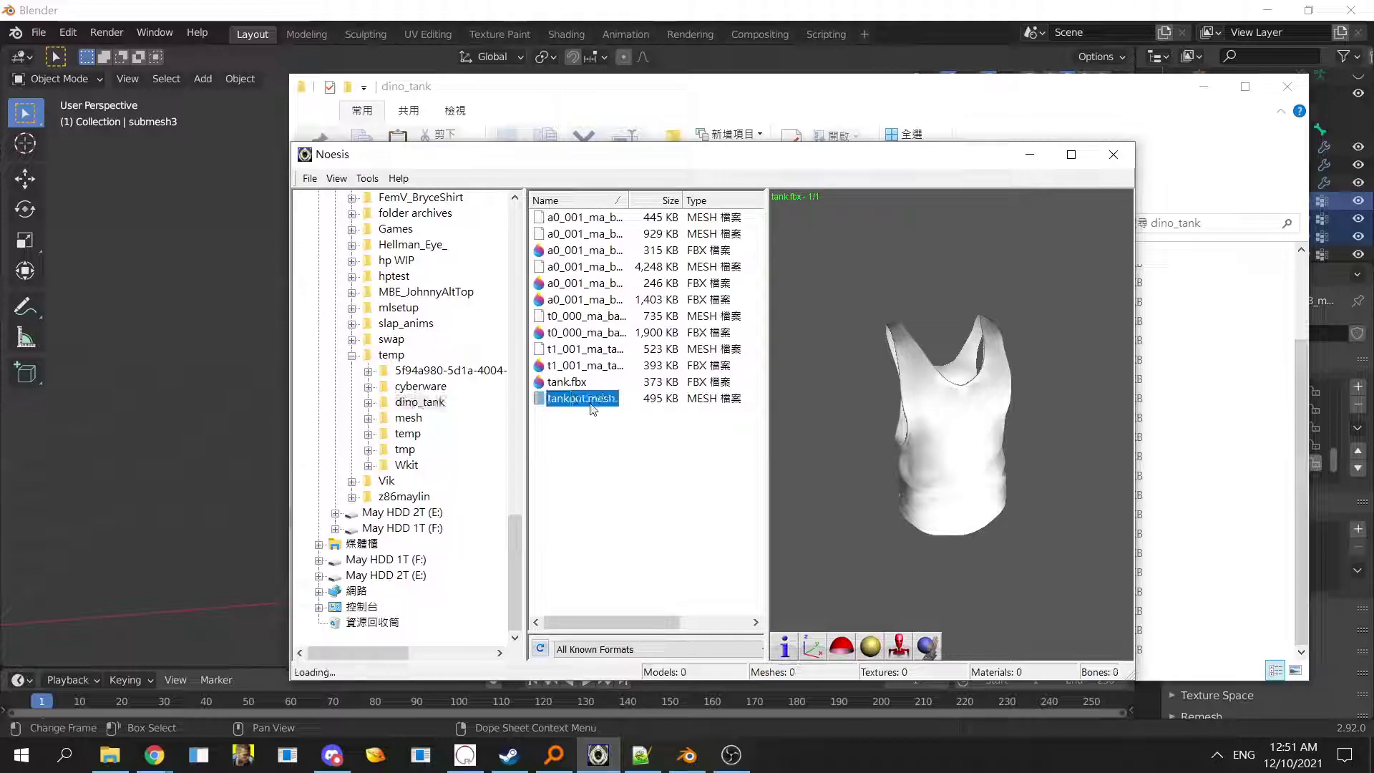
scroll(919, 445, "down", 3)
left_click(926, 441)
scroll(959, 469, "up", 6)
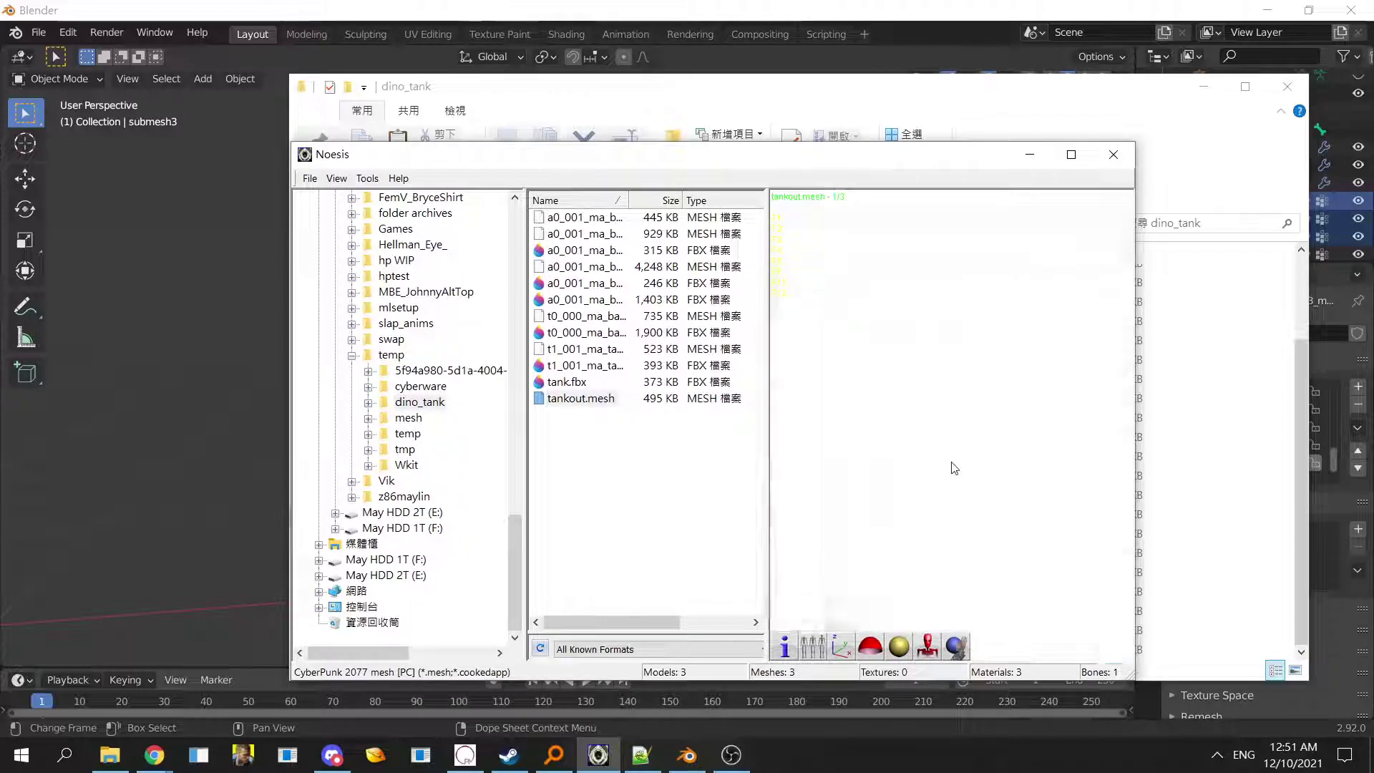
scroll(950, 430, "down", 5)
scroll(929, 394, "up", 6)
scroll(936, 397, "down", 2)
scroll(935, 397, "down", 2)
- Switch to the dino_tank folder in File Explorer and locate the exported tankout.mesh among the files
left_click(109, 755)
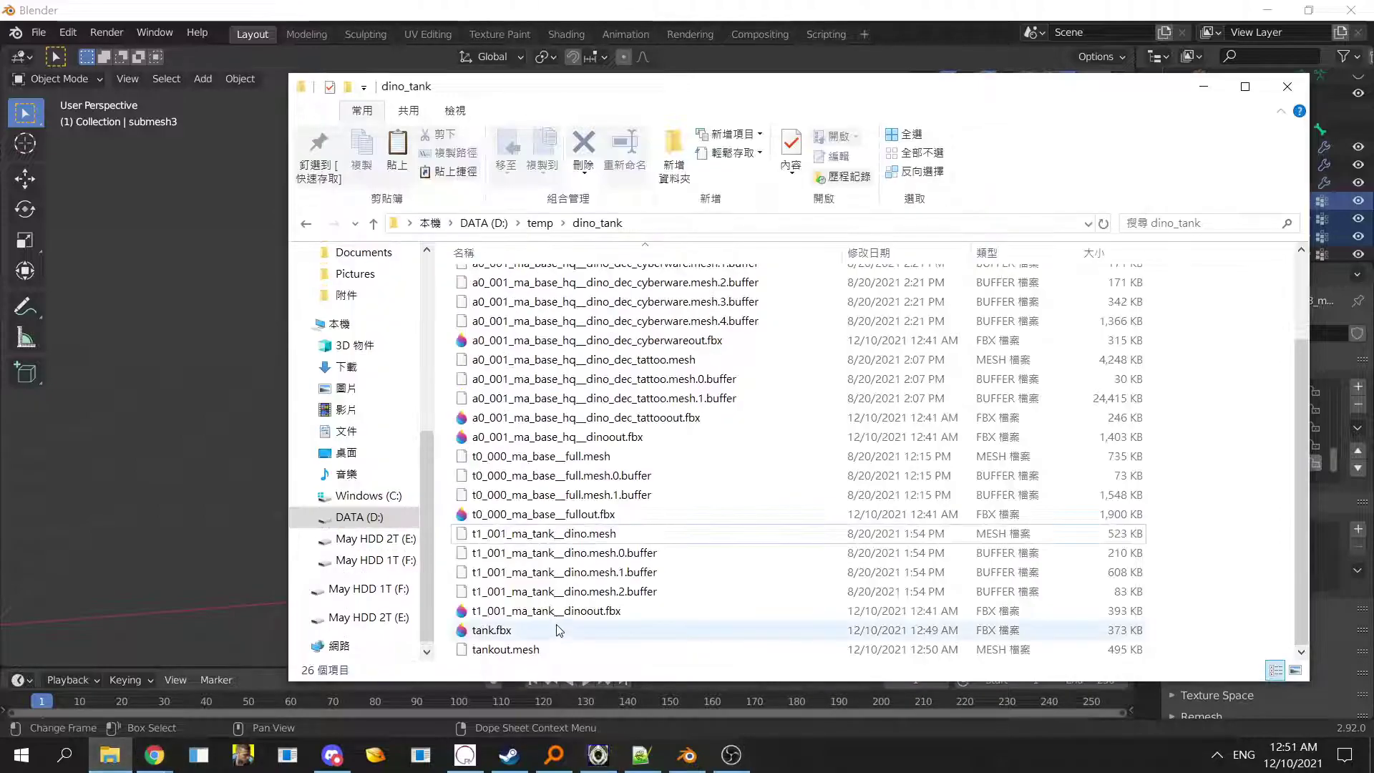
left_click(512, 652)
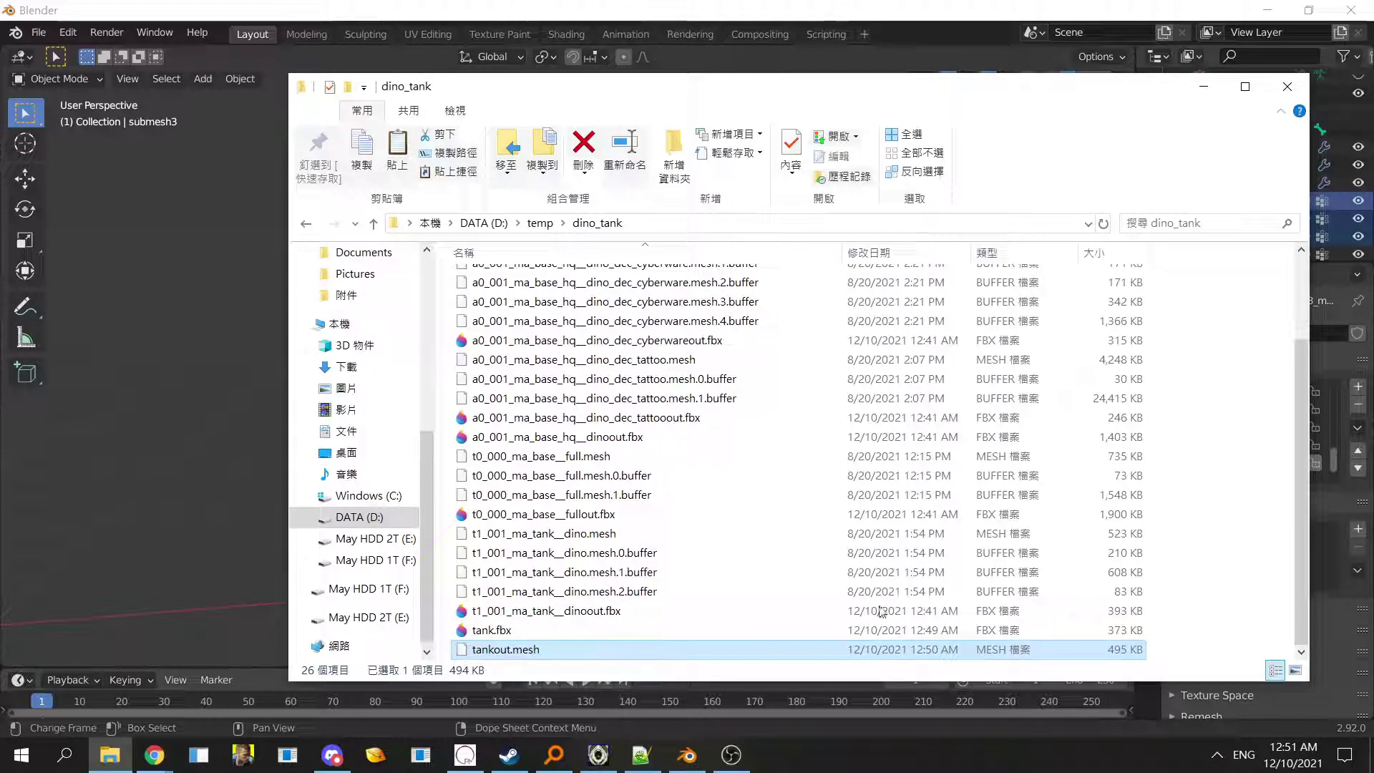
left_click(1203, 86)
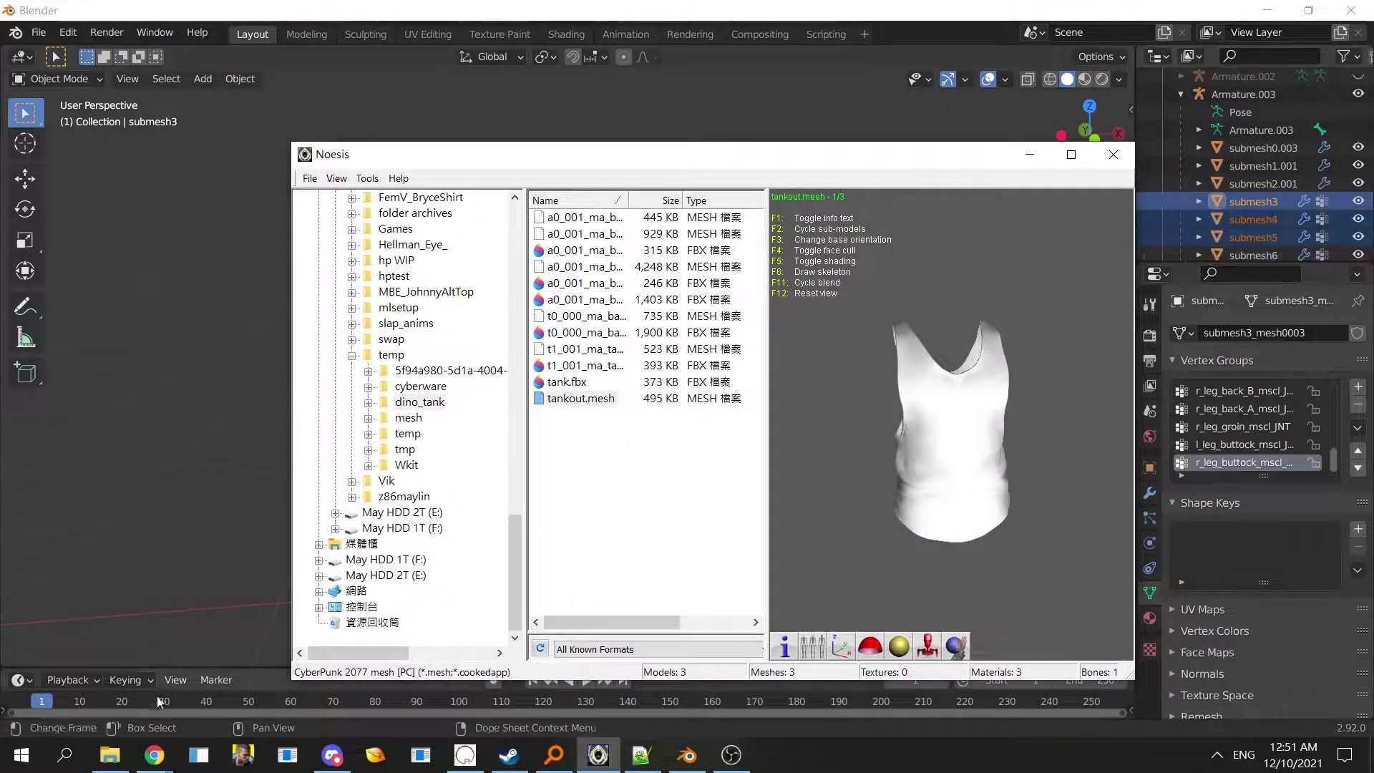
left_click(110, 755)
left_click(443, 555)
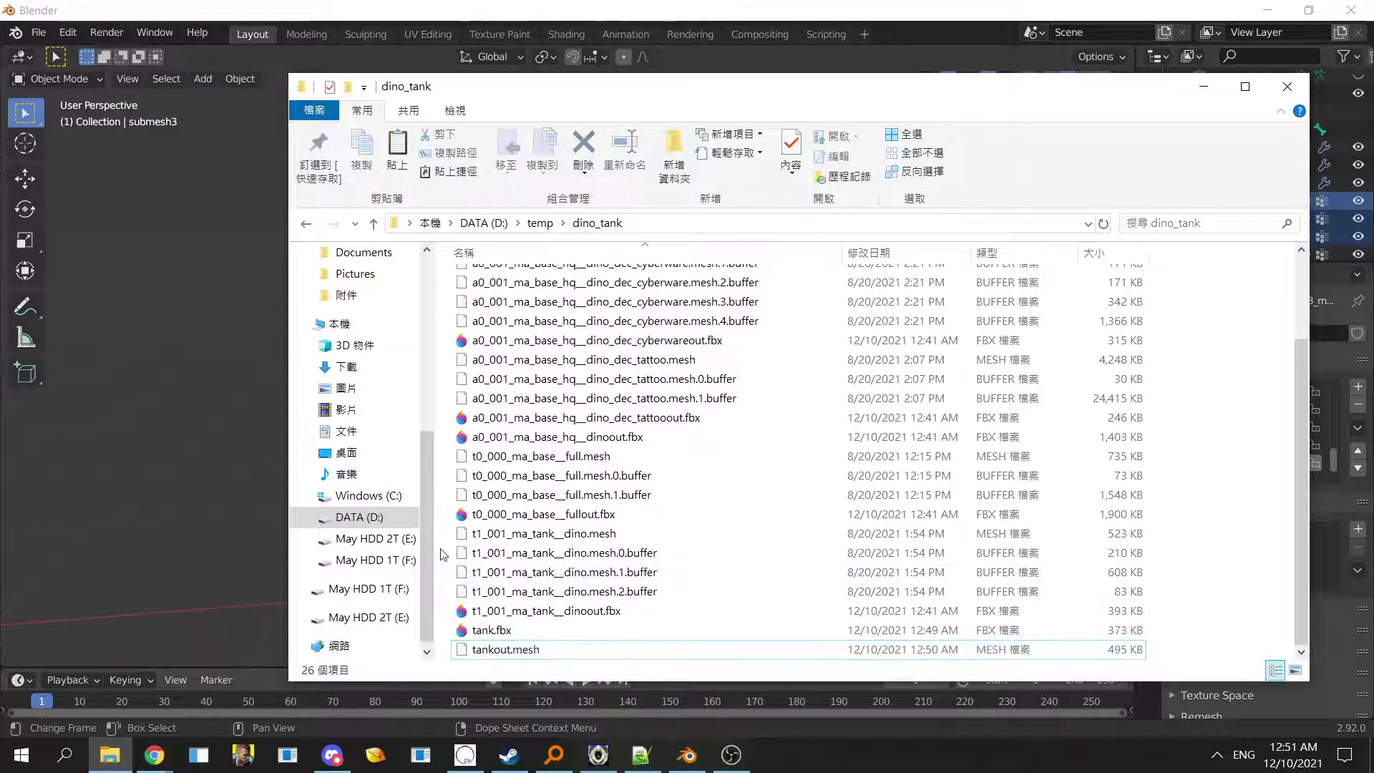